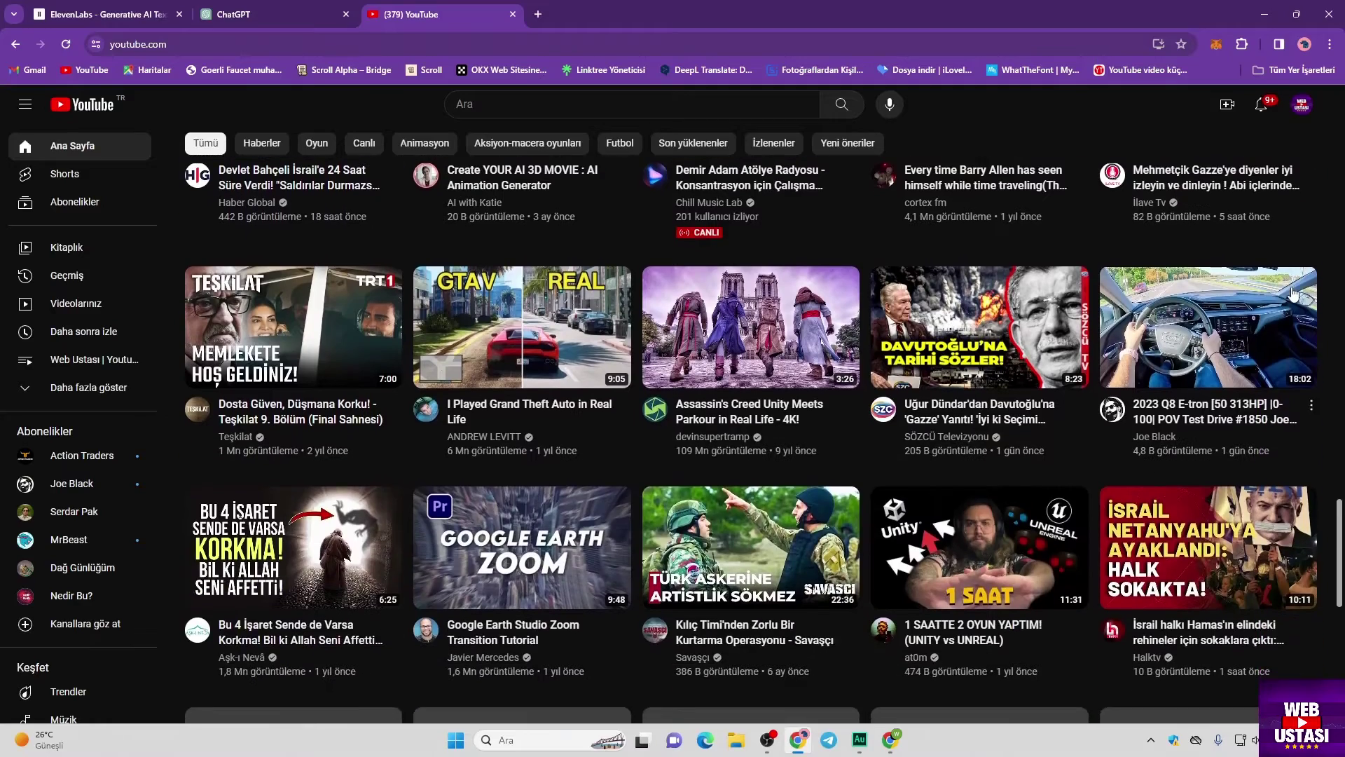
Browse the recommended videos on the YouTube home feed.
scroll(1294, 293, down, 3)
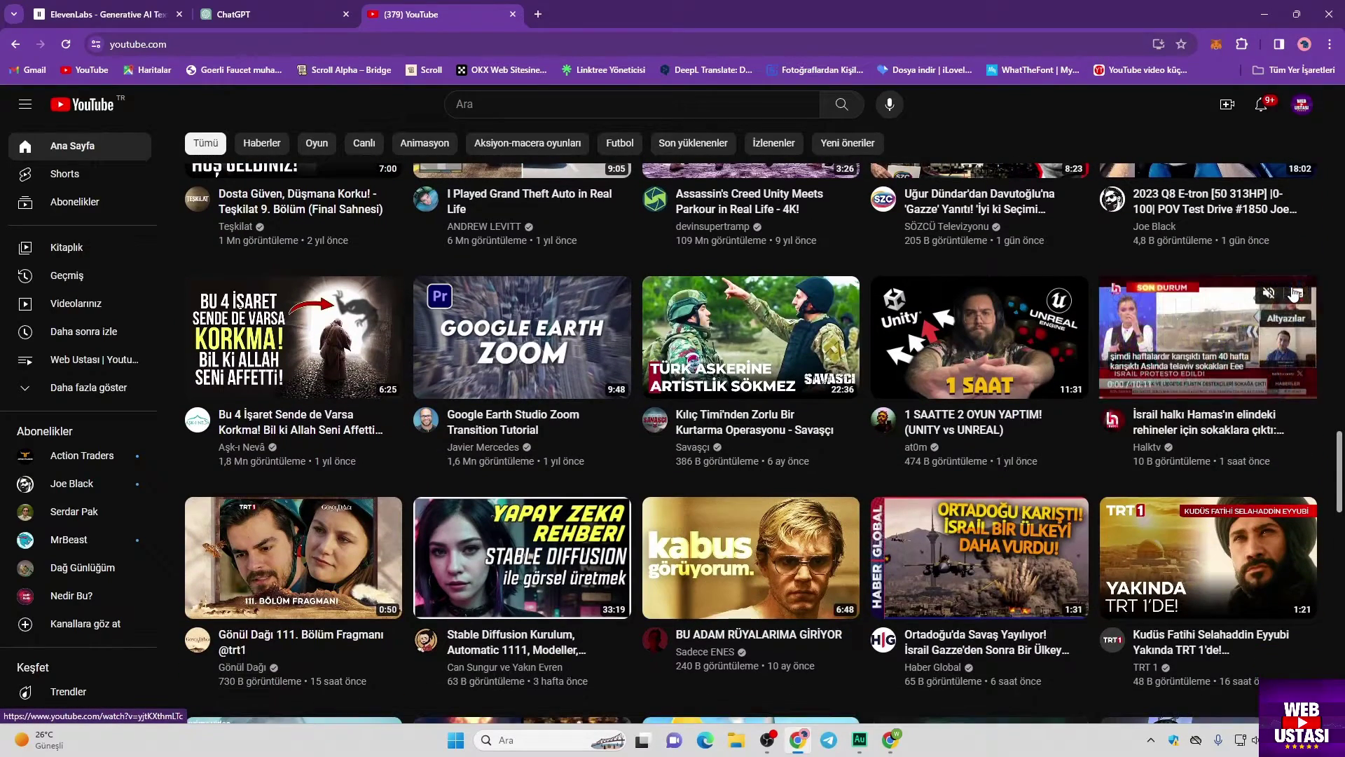
scroll(1294, 293, down, 3)
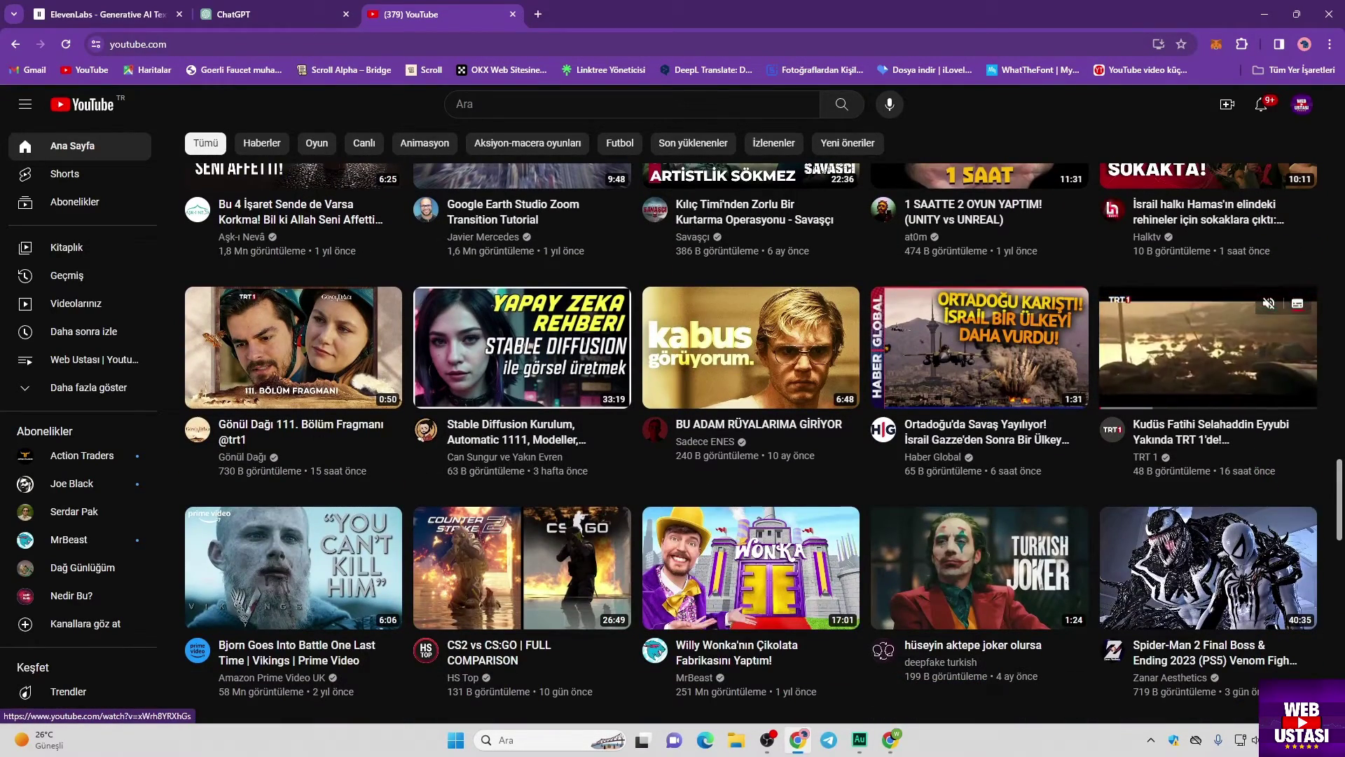
scroll(1293, 293, down, 7)
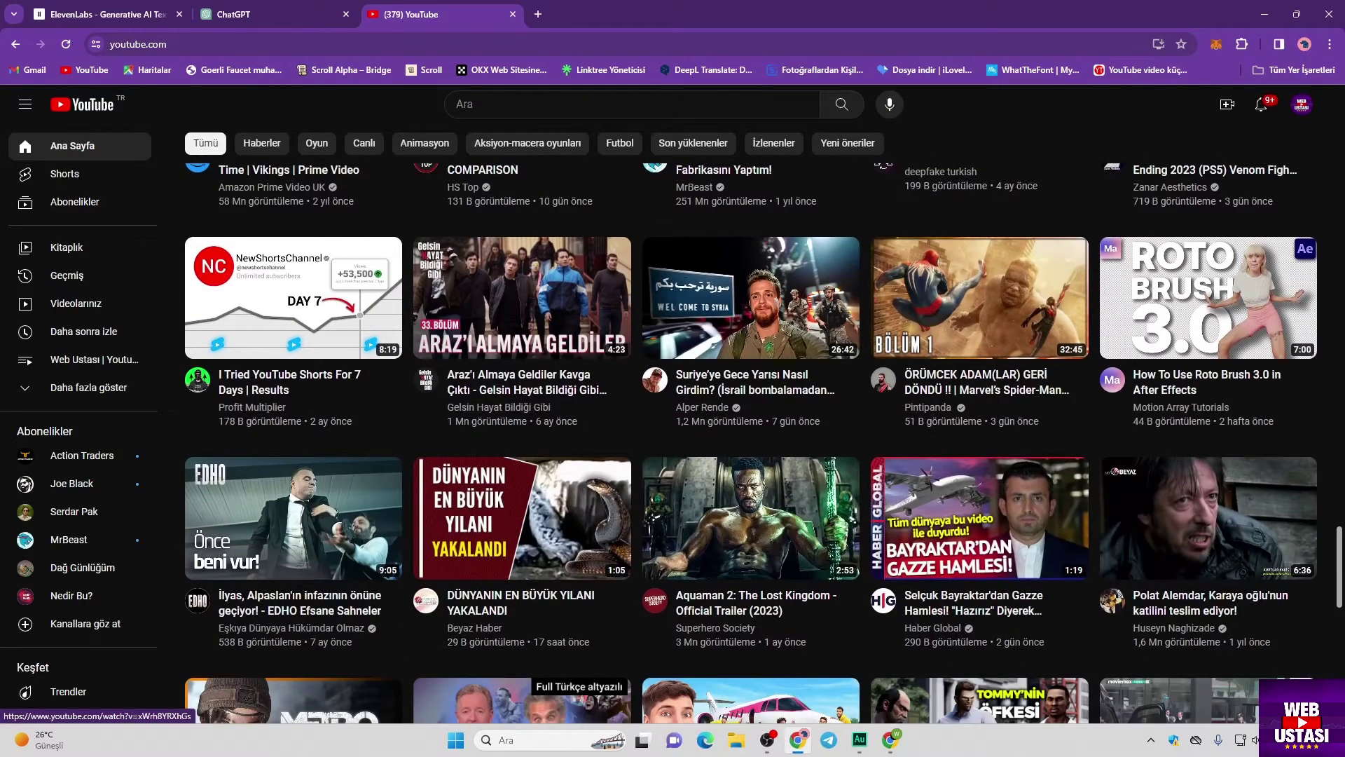
scroll(763, 441, down, 4)
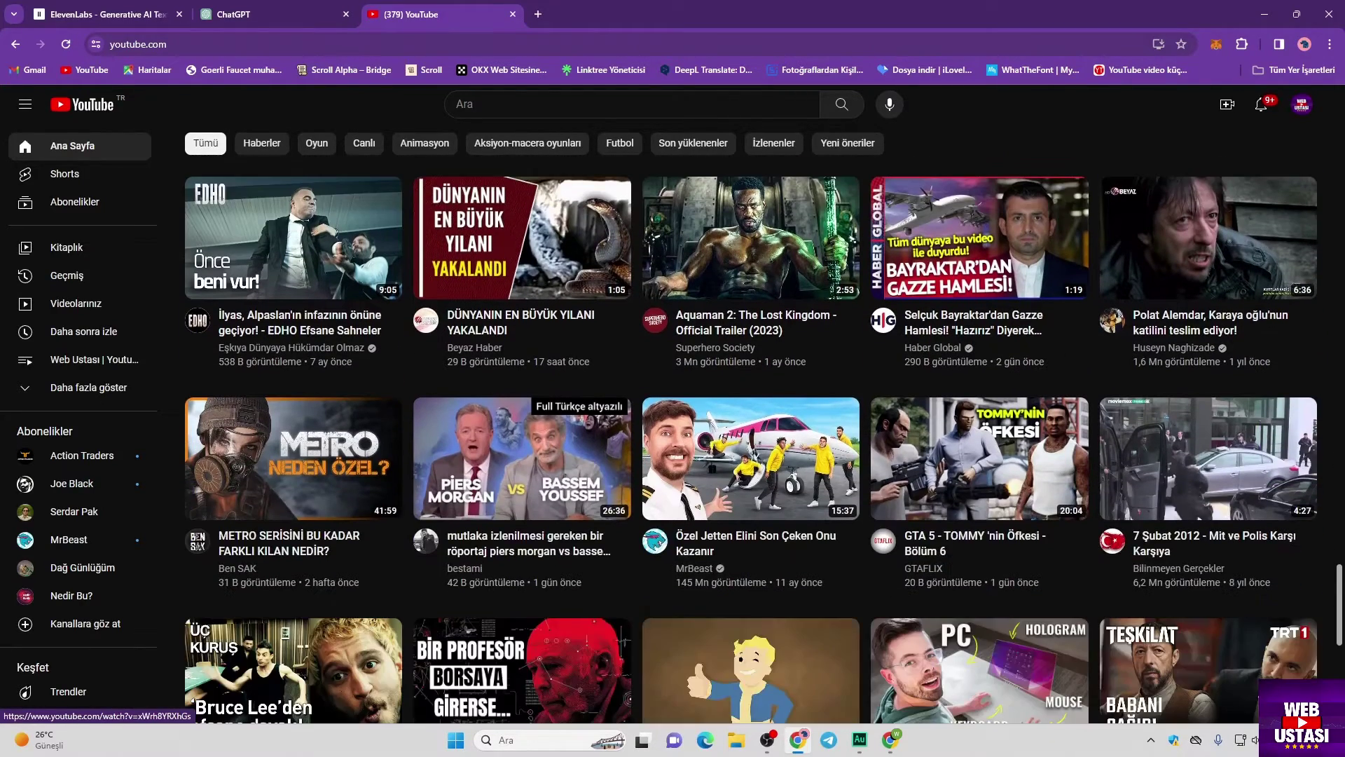
scroll(764, 442, down, 4)
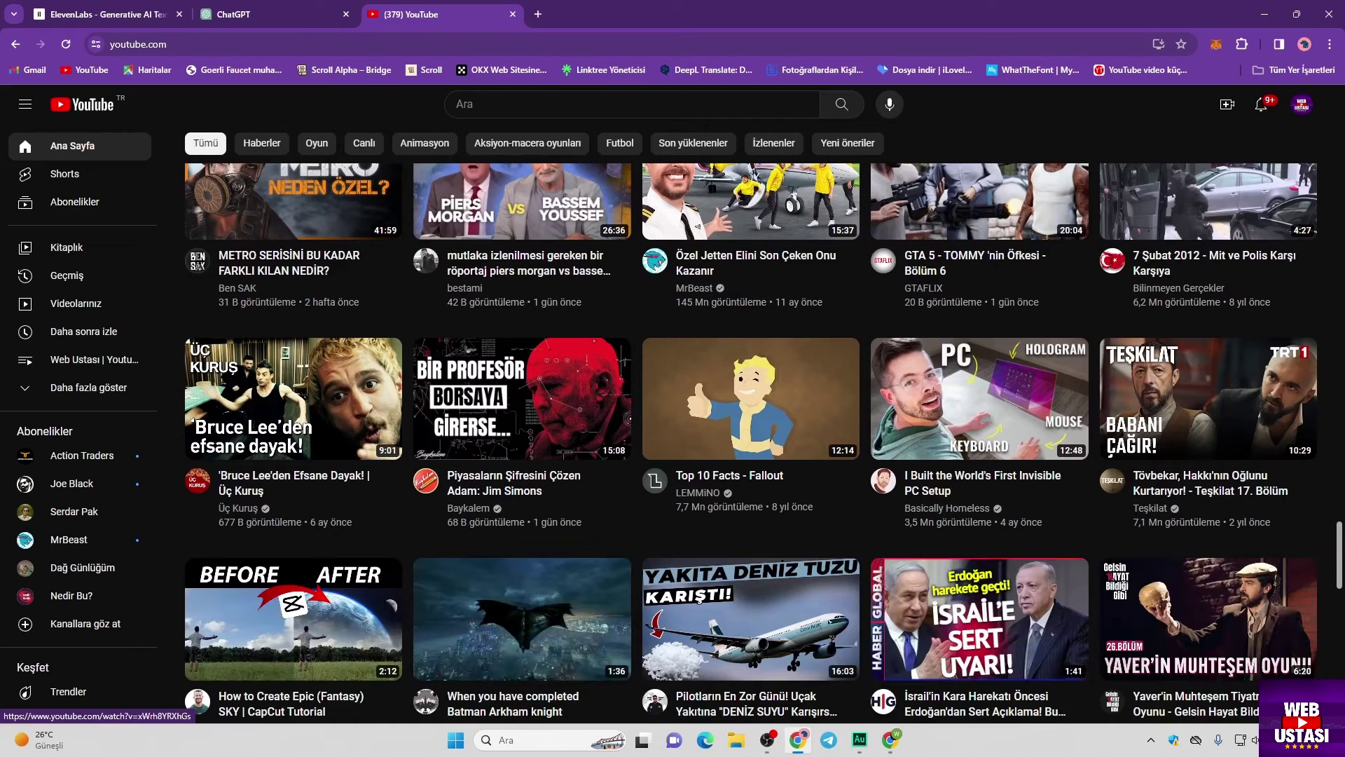
scroll(763, 441, down, 2)
scroll(764, 441, down, 4)
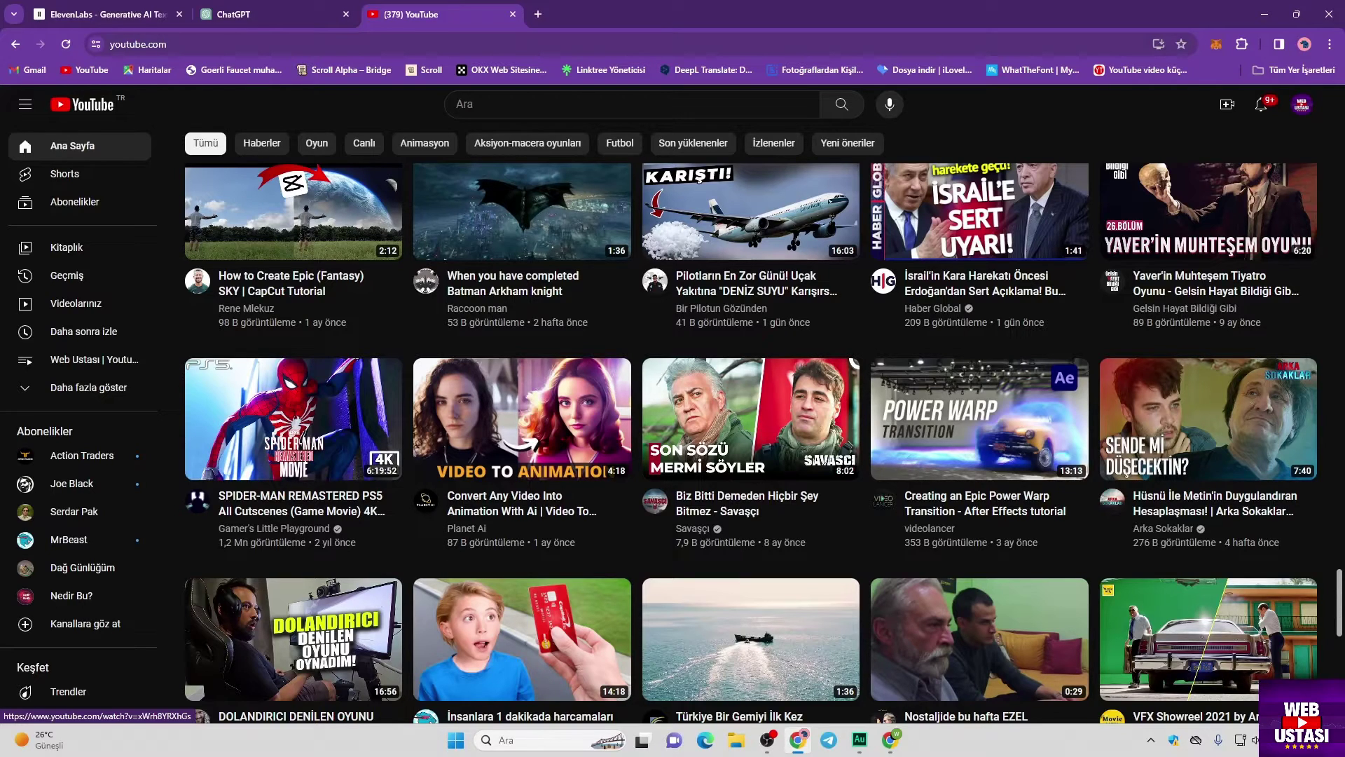
scroll(751, 442, down, 2)
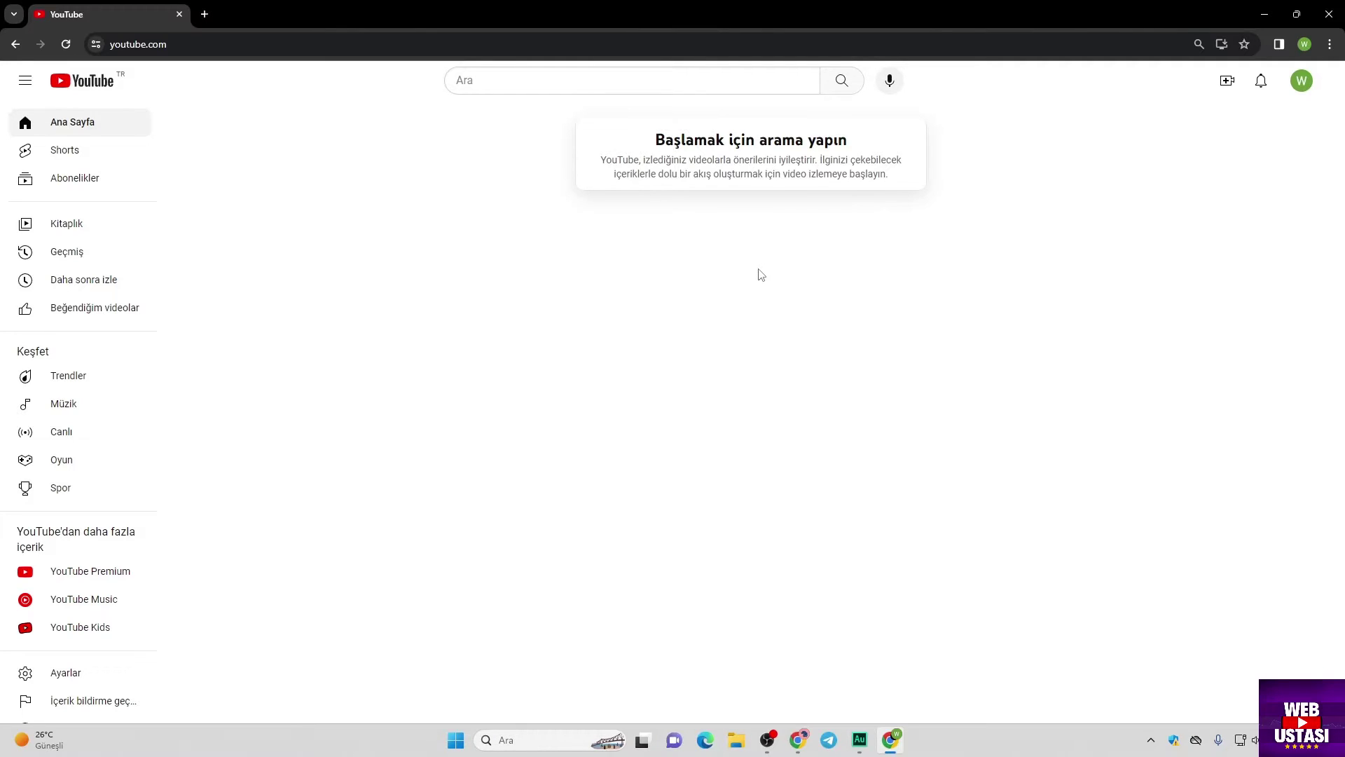
Start creating a channel for the signed-in account and set its public handle to webmasterai.
click(1301, 81)
click(1121, 186)
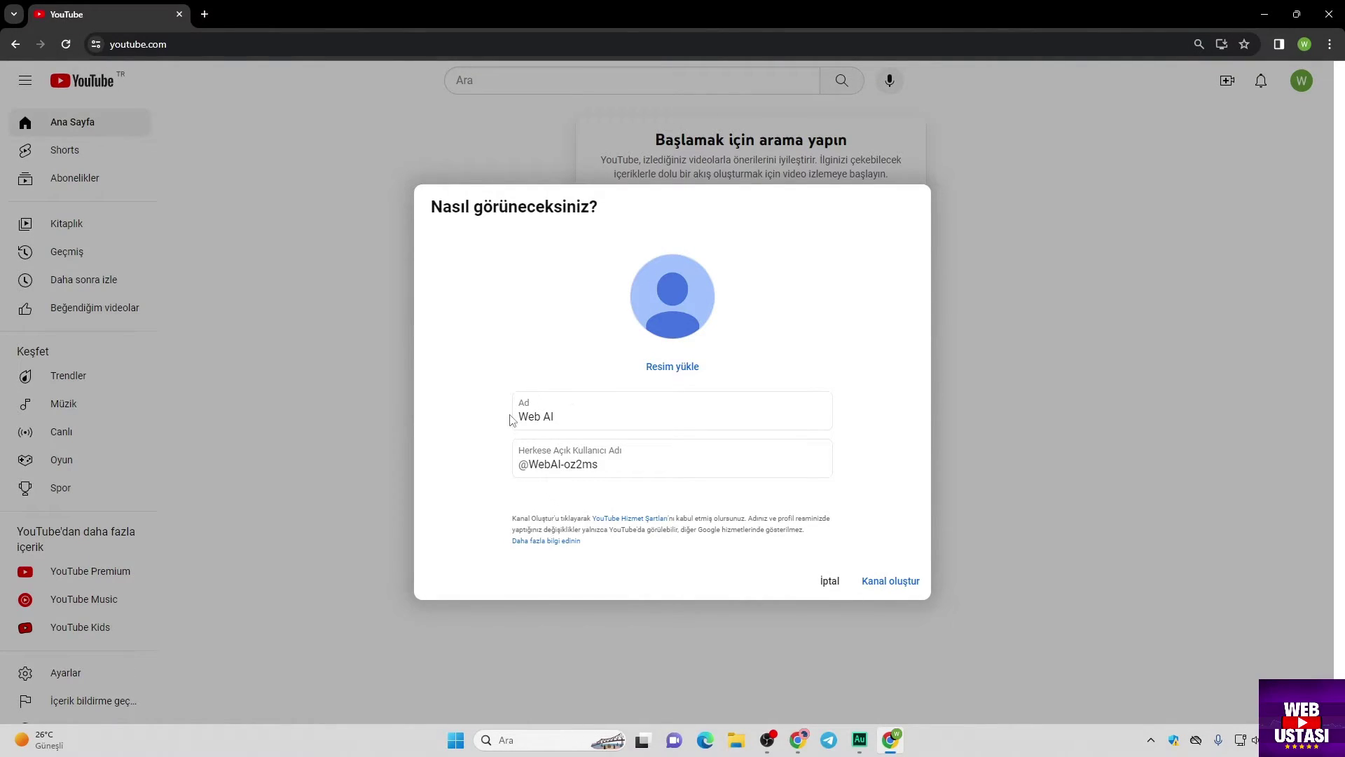
triple_click(586, 466)
text(webmasterai)
key(Tab)
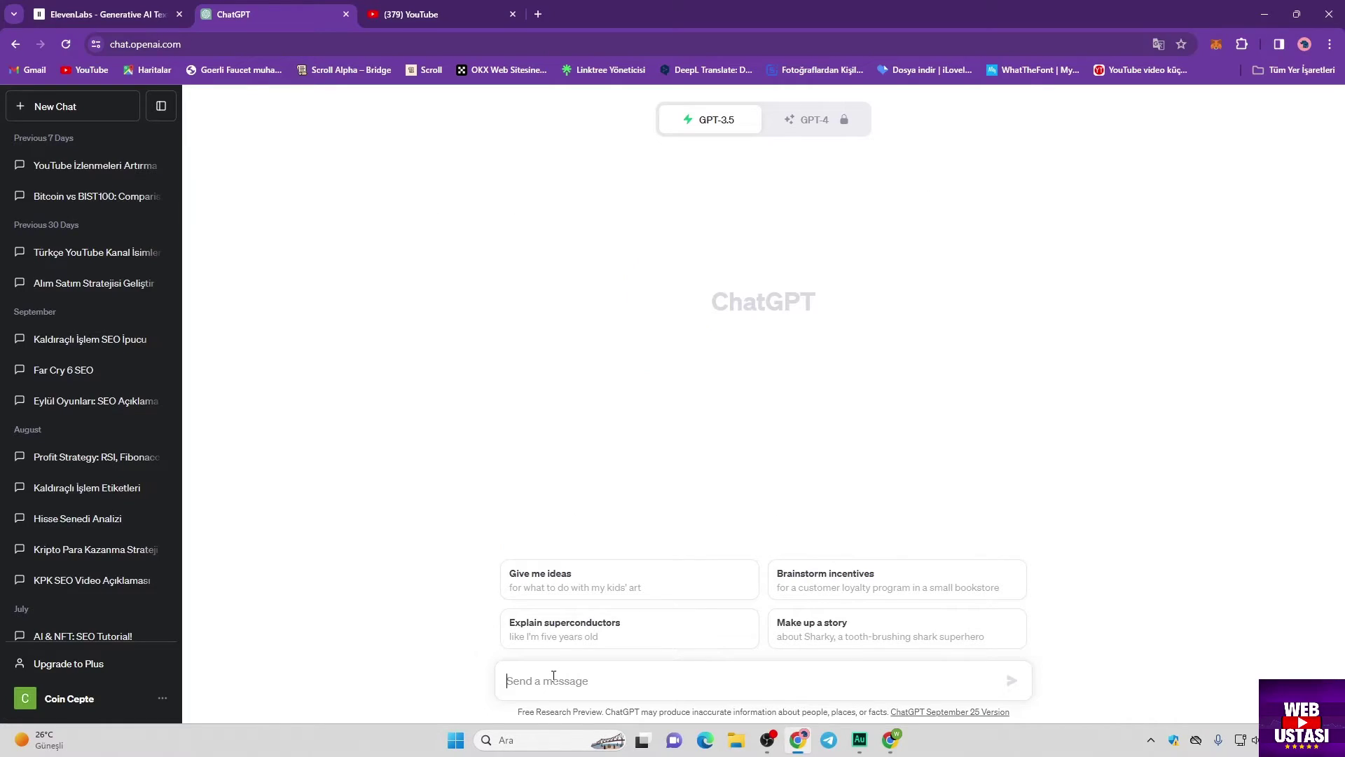
Ask ChatGPT "yapay zeka hakkında açacağım bir youtube kanalına kanal ismi bulur musun?".
text(yapay zeka hakkında açacağ)
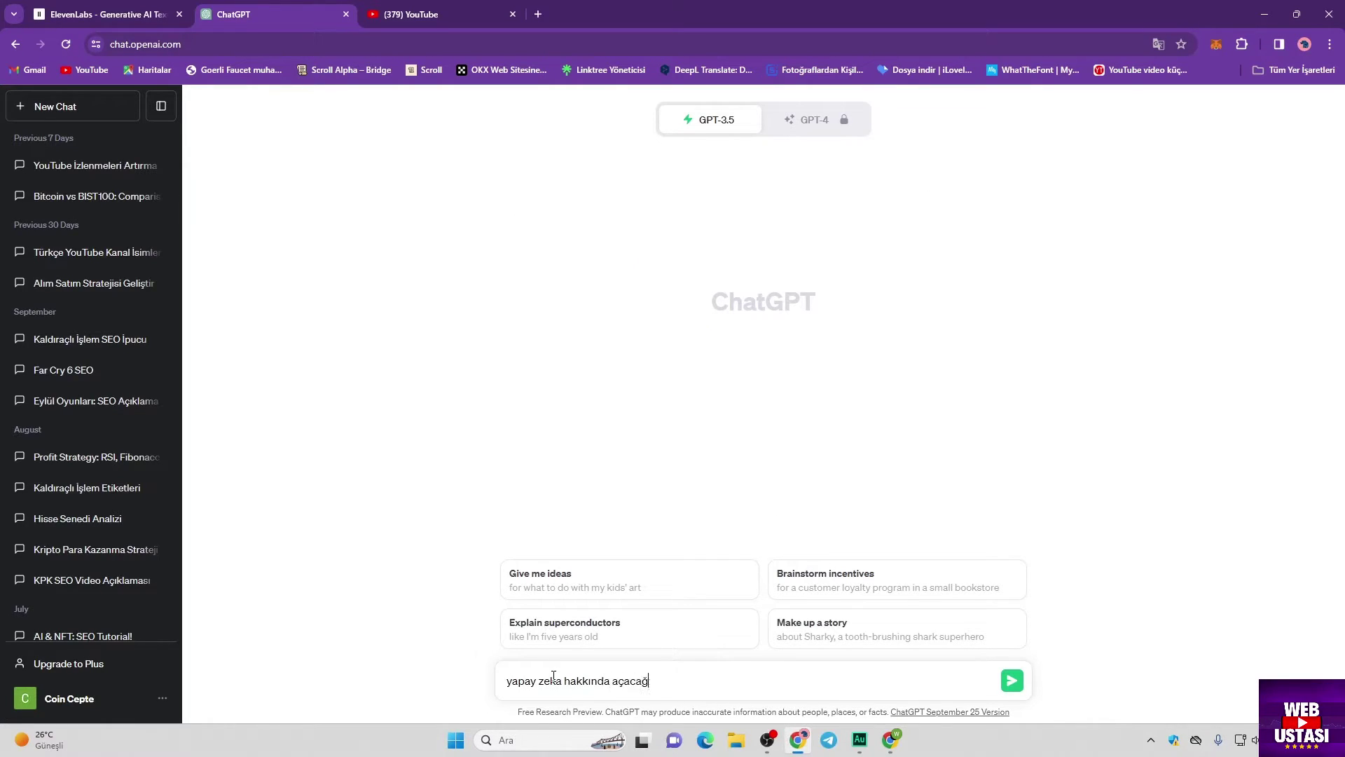
text(ım bir youtube kanalına kanal ismi bulur musu)
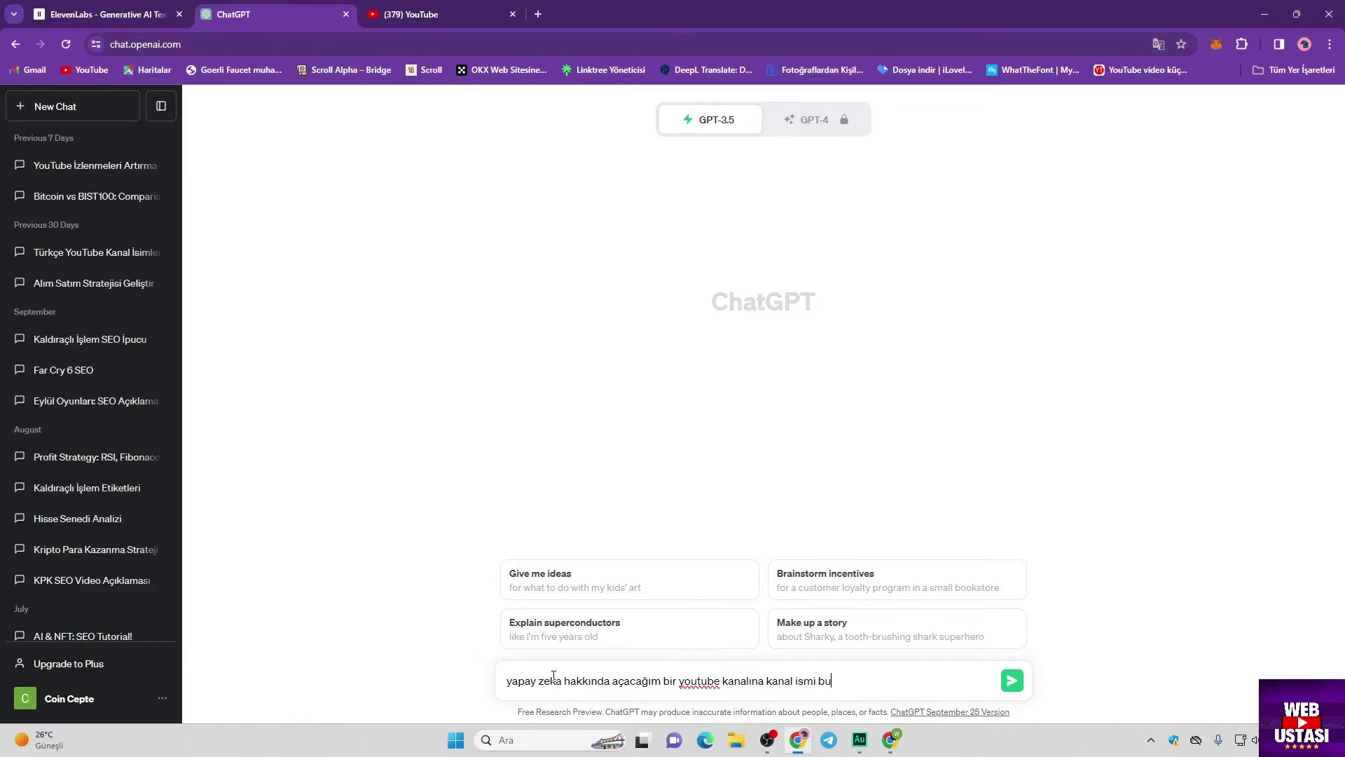
text(n?)
click(1011, 681)
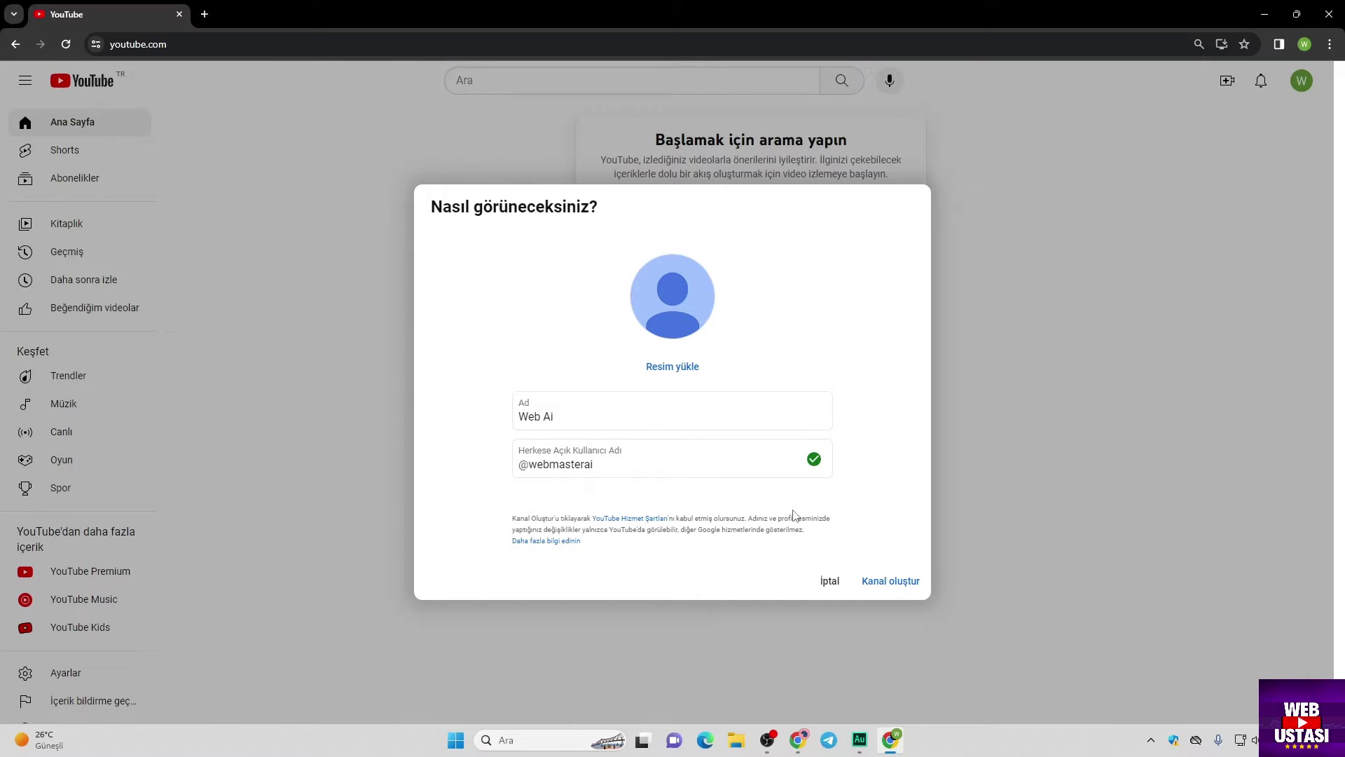
Create the YouTube channel with the entered name and handle and continue into its YouTube Studio dashboard.
click(893, 581)
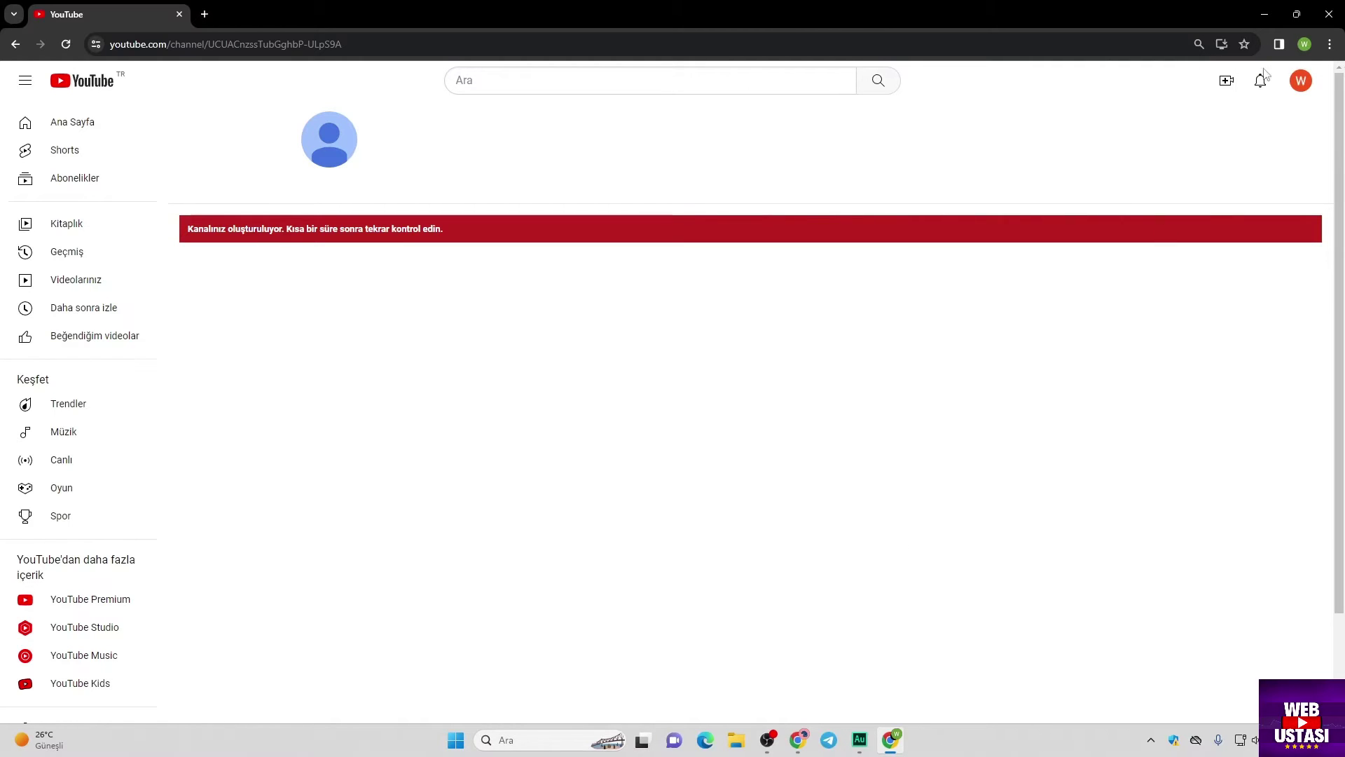
click(1301, 80)
click(1172, 213)
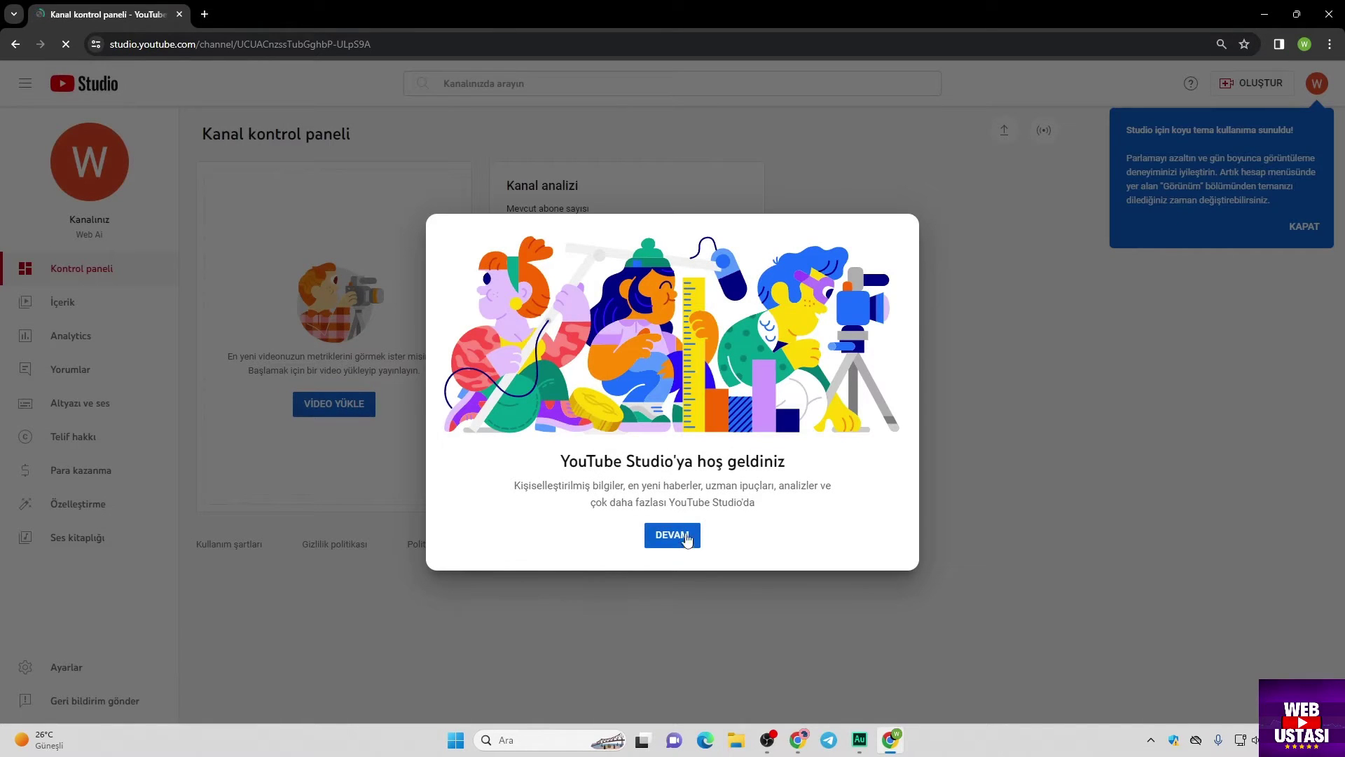
click(678, 541)
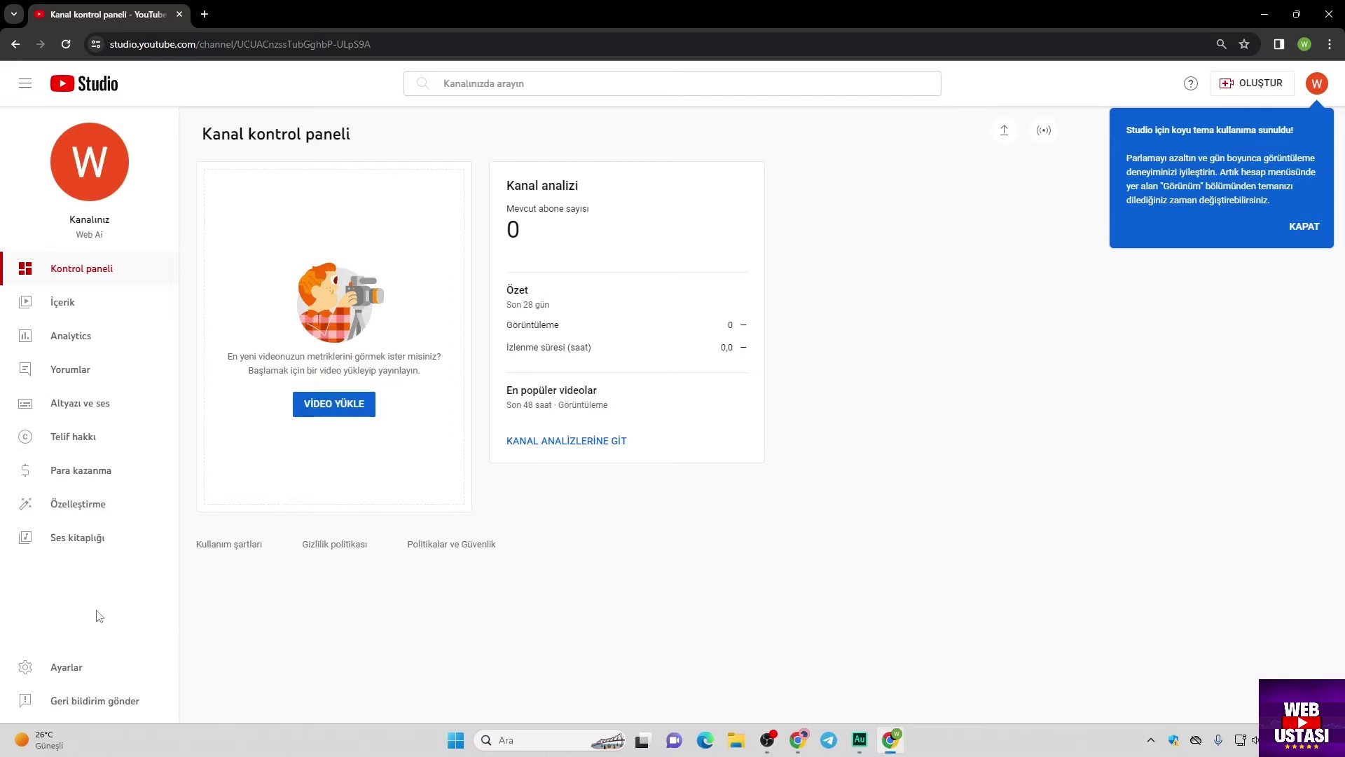
In the Studio settings, set the default currency to TRY - Türk Lirası.
click(70, 663)
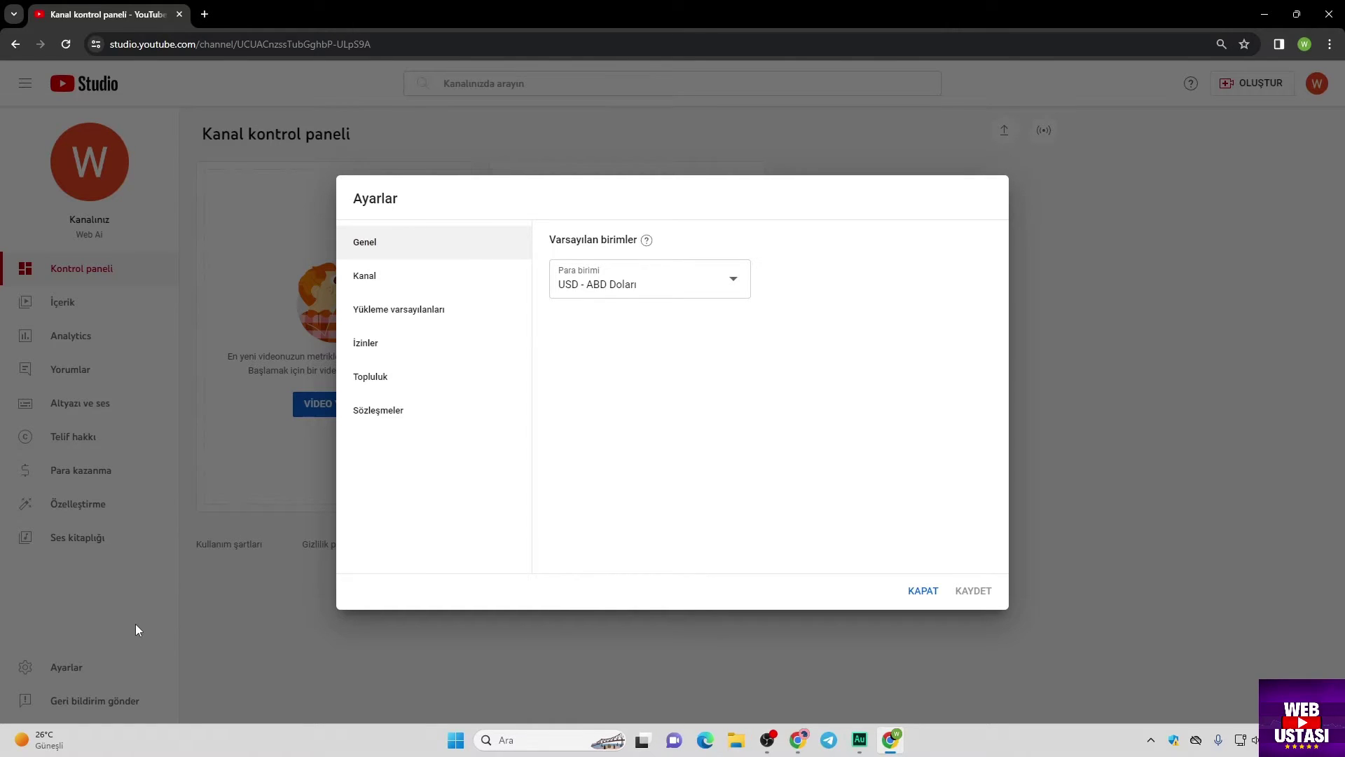
click(649, 285)
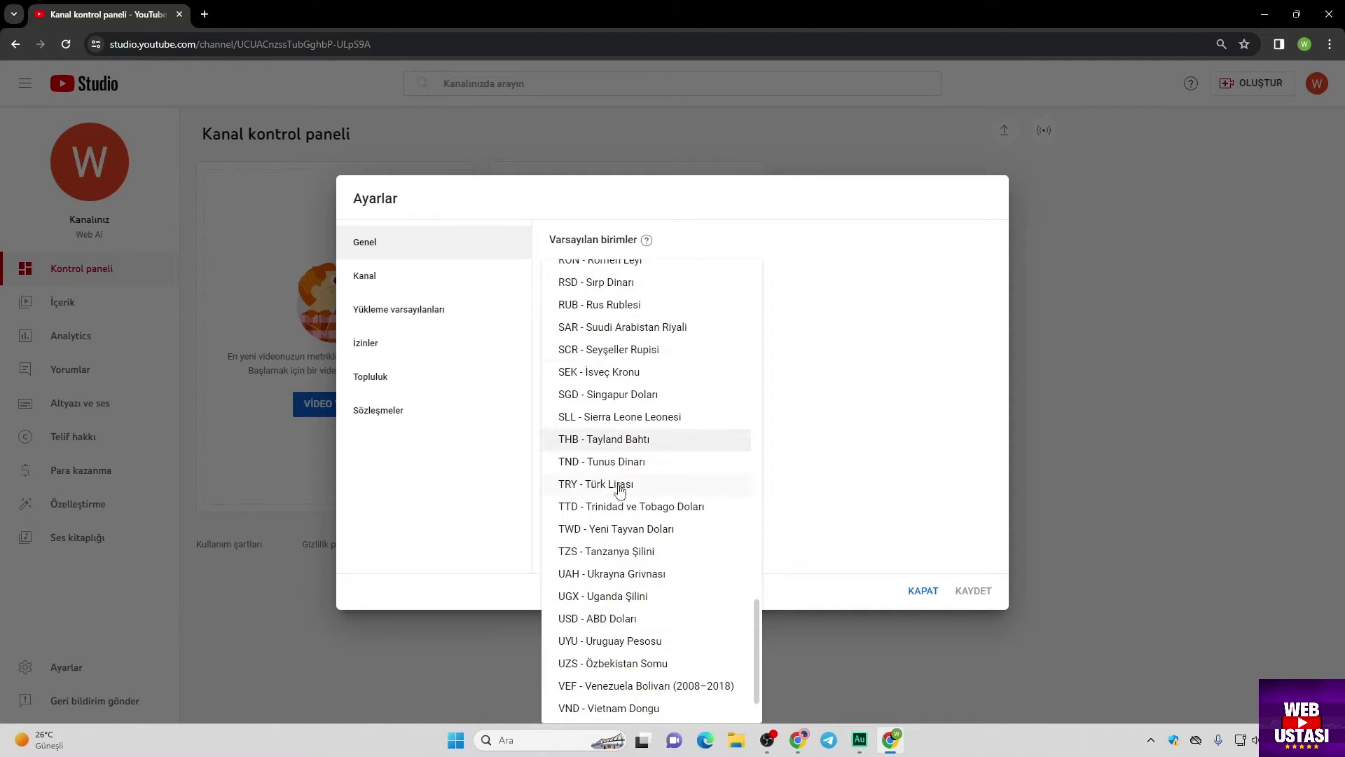
click(620, 485)
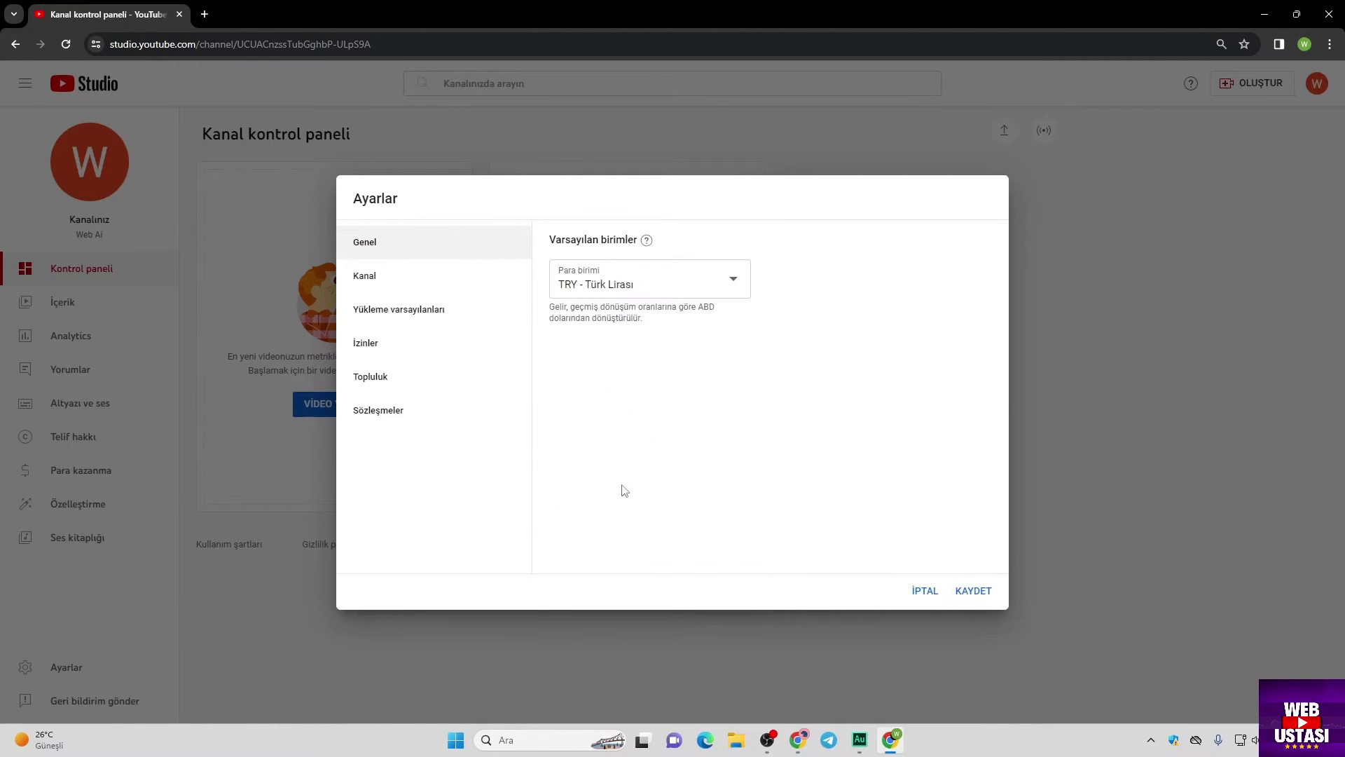
Set the channel's country of residence to Türkiye in its basic information.
click(404, 283)
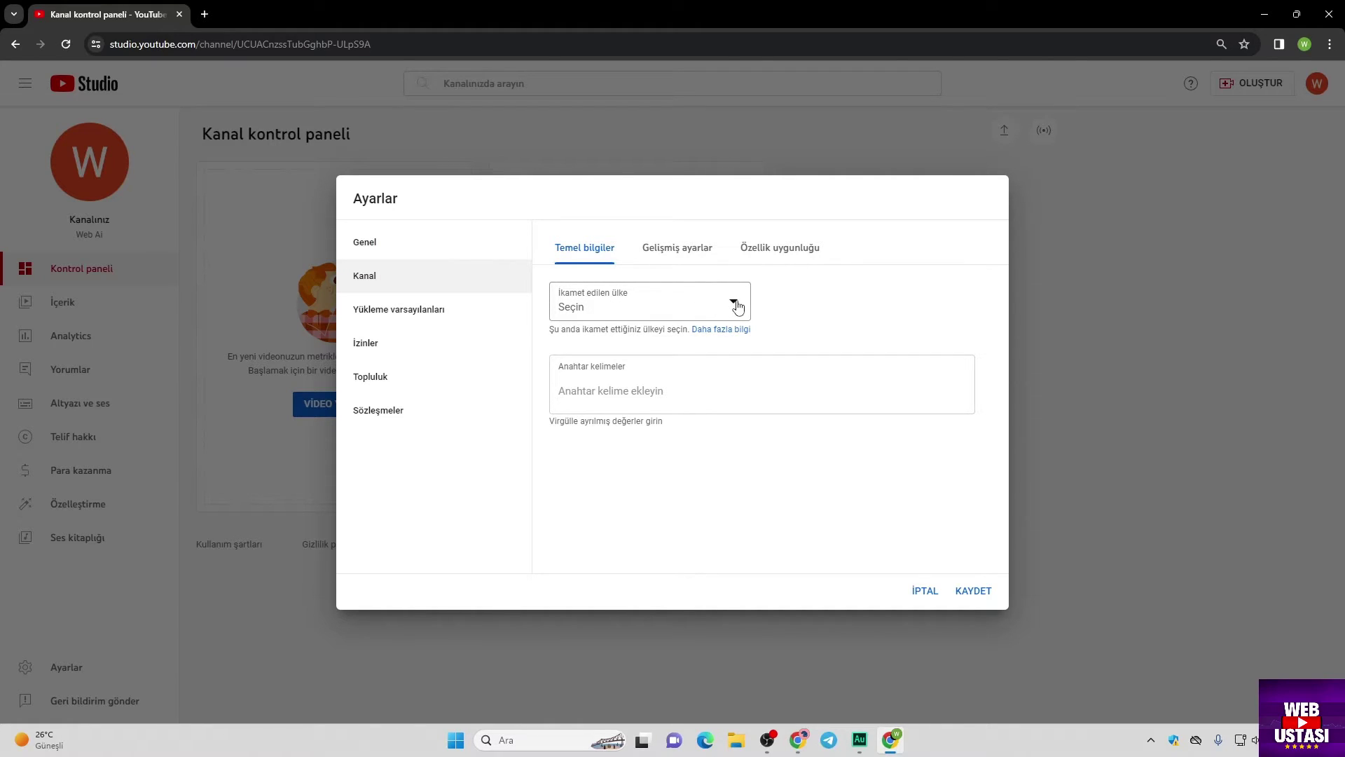
click(738, 306)
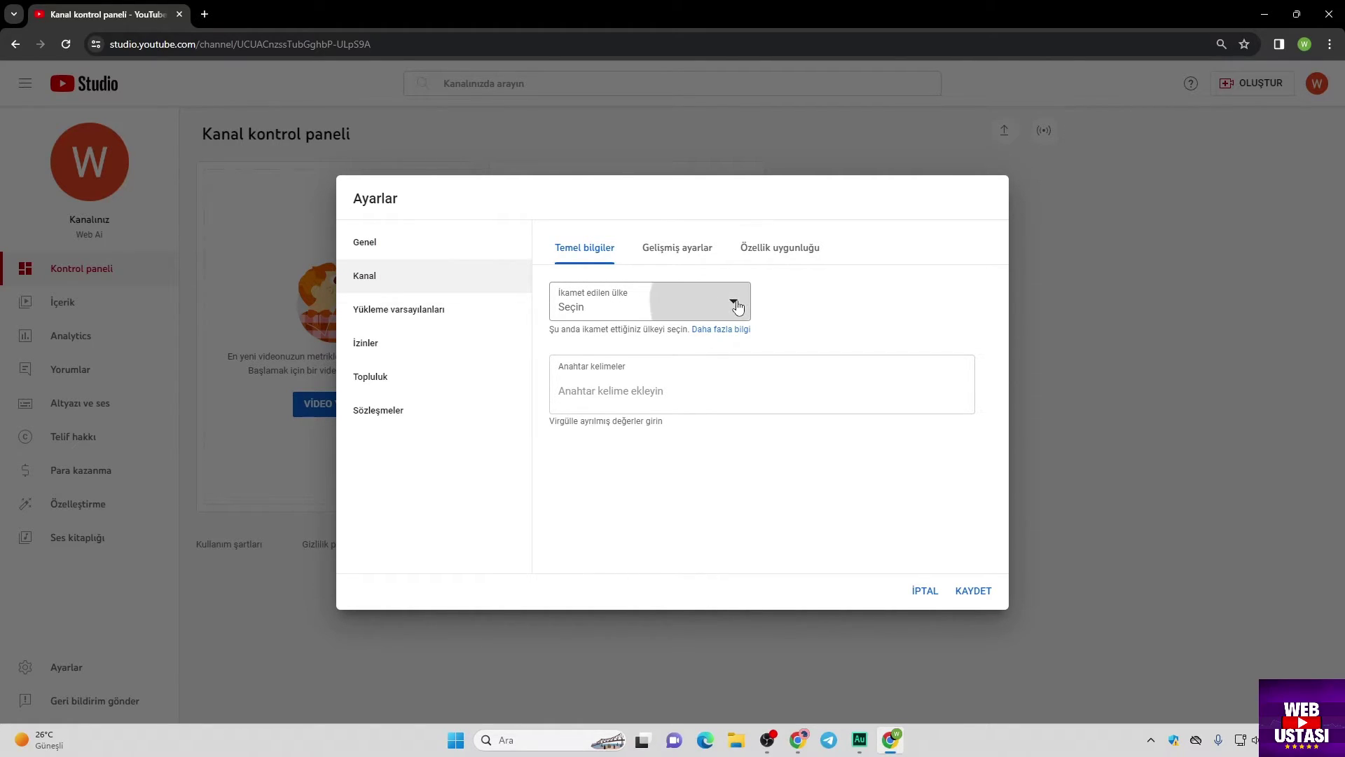
click(795, 311)
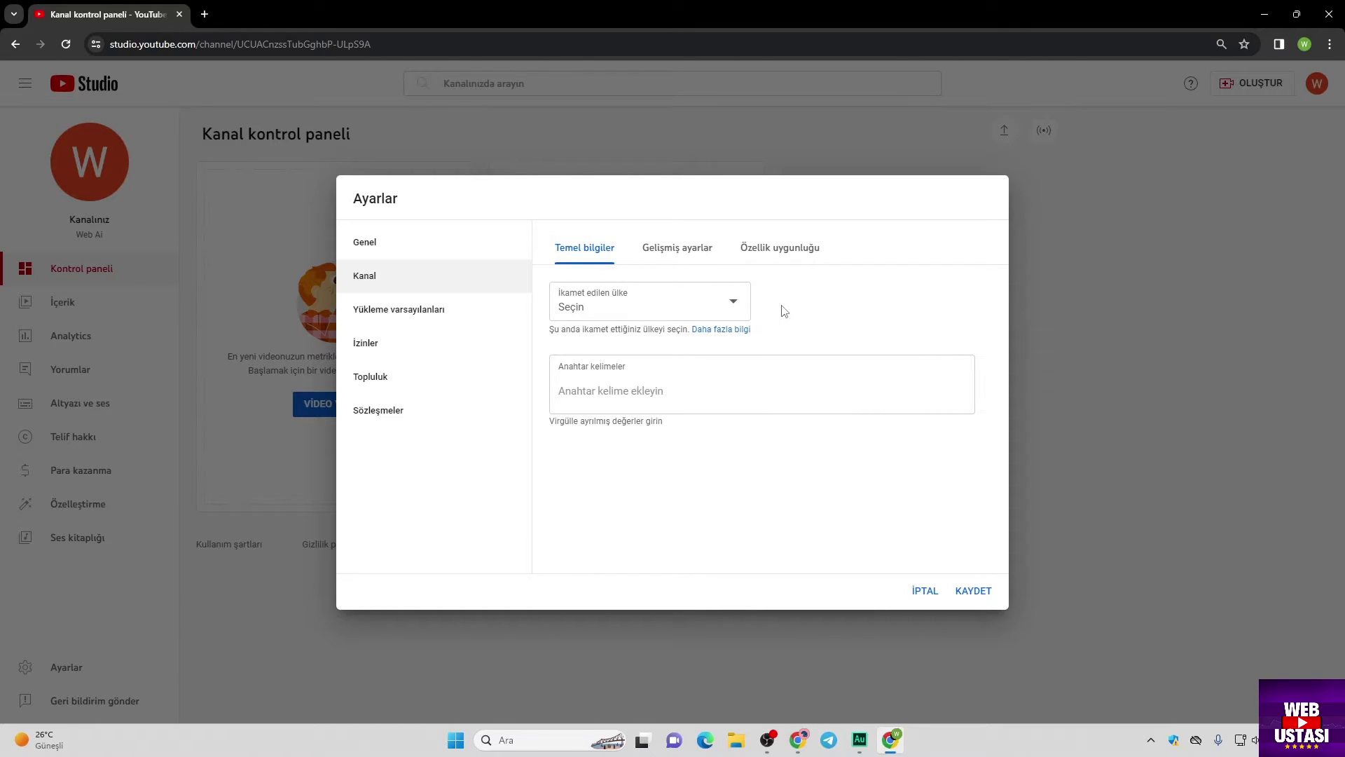
click(732, 302)
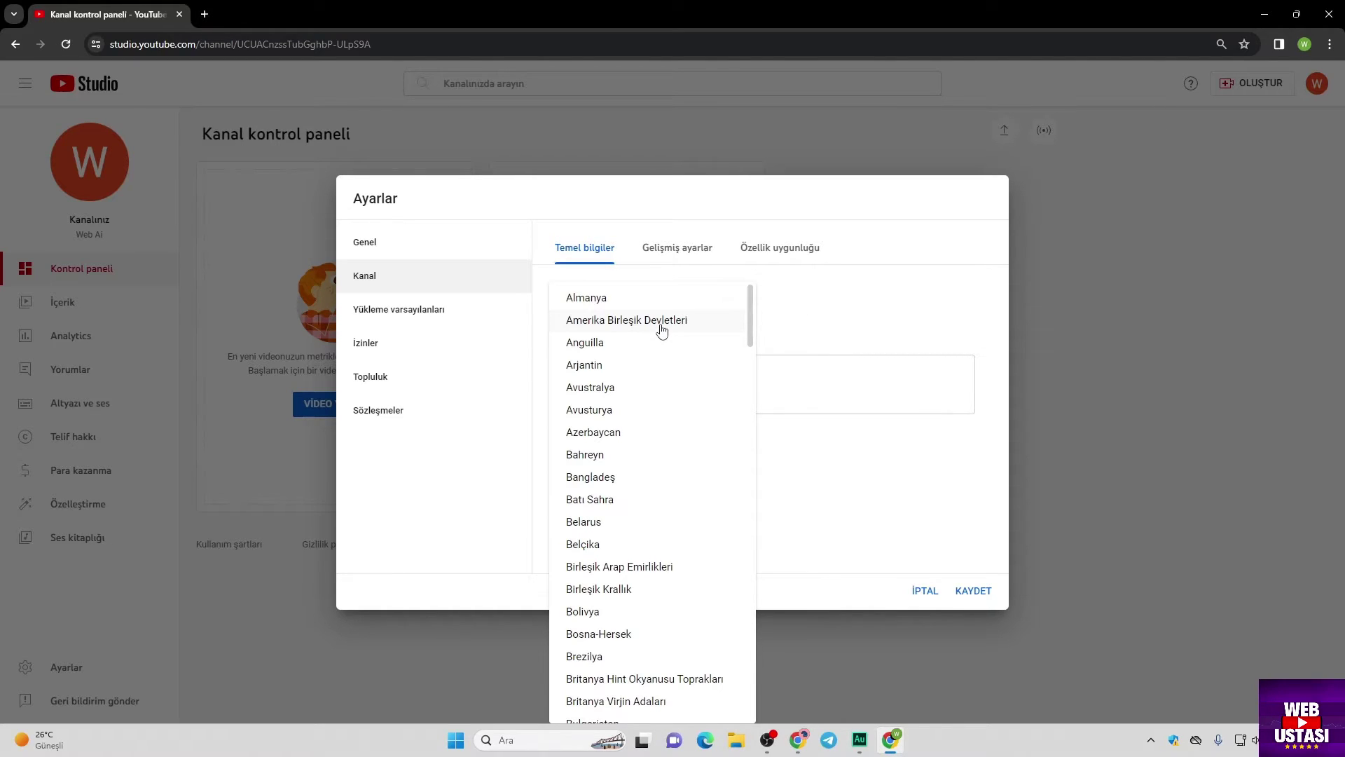
click(800, 311)
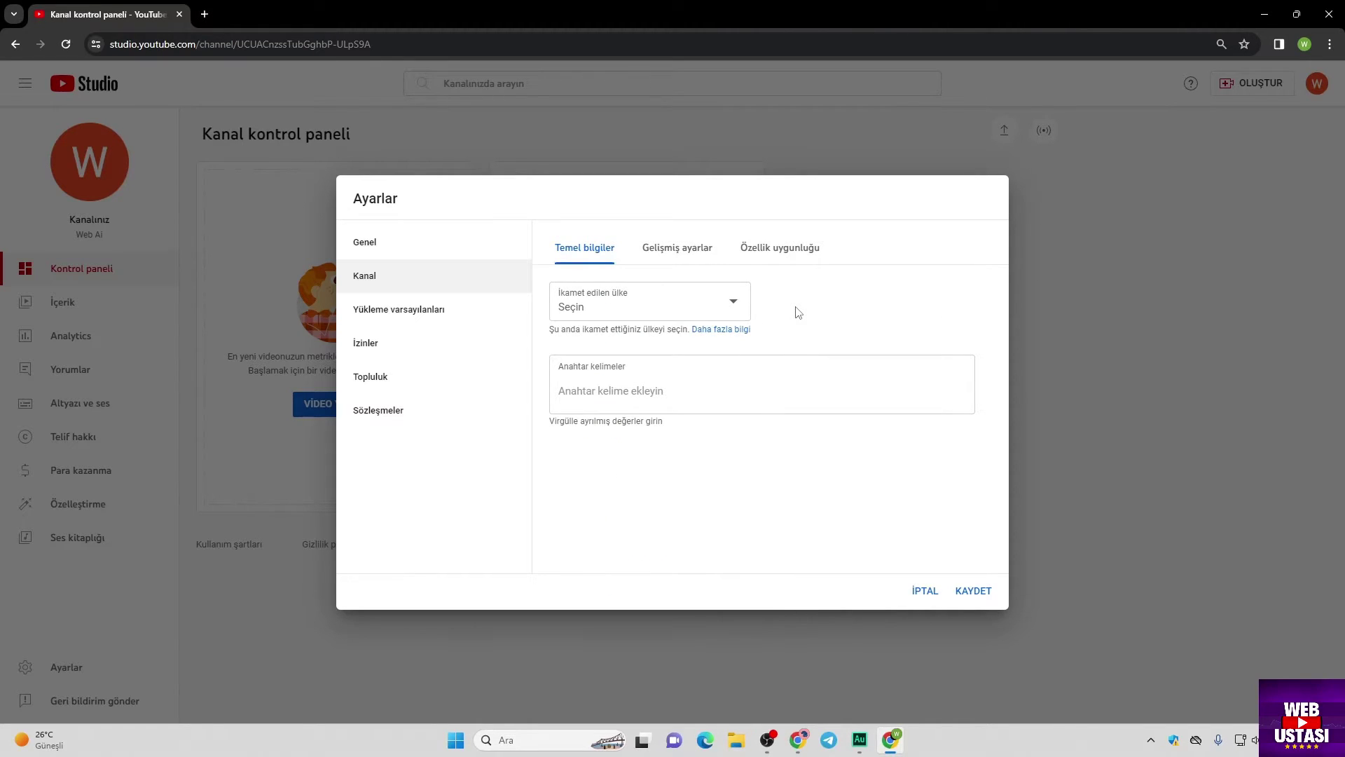
click(729, 303)
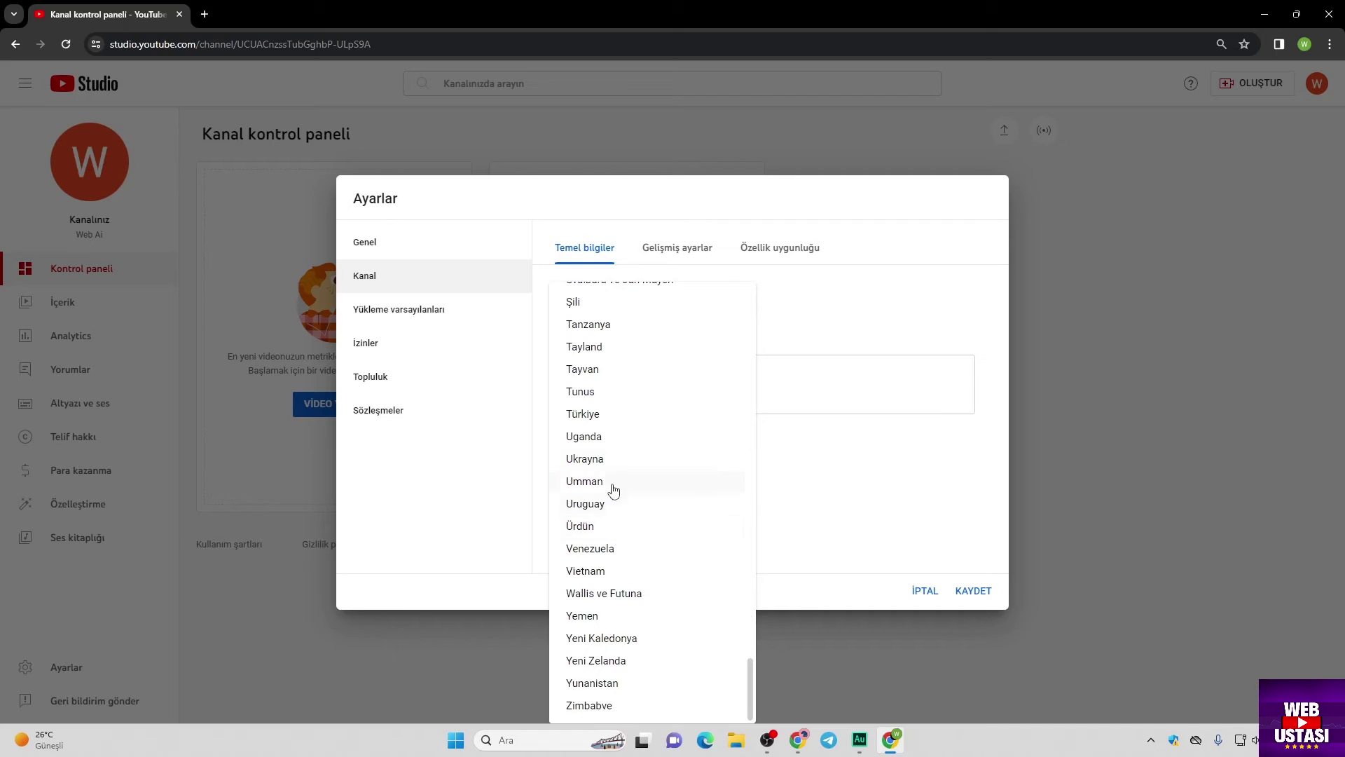
click(607, 419)
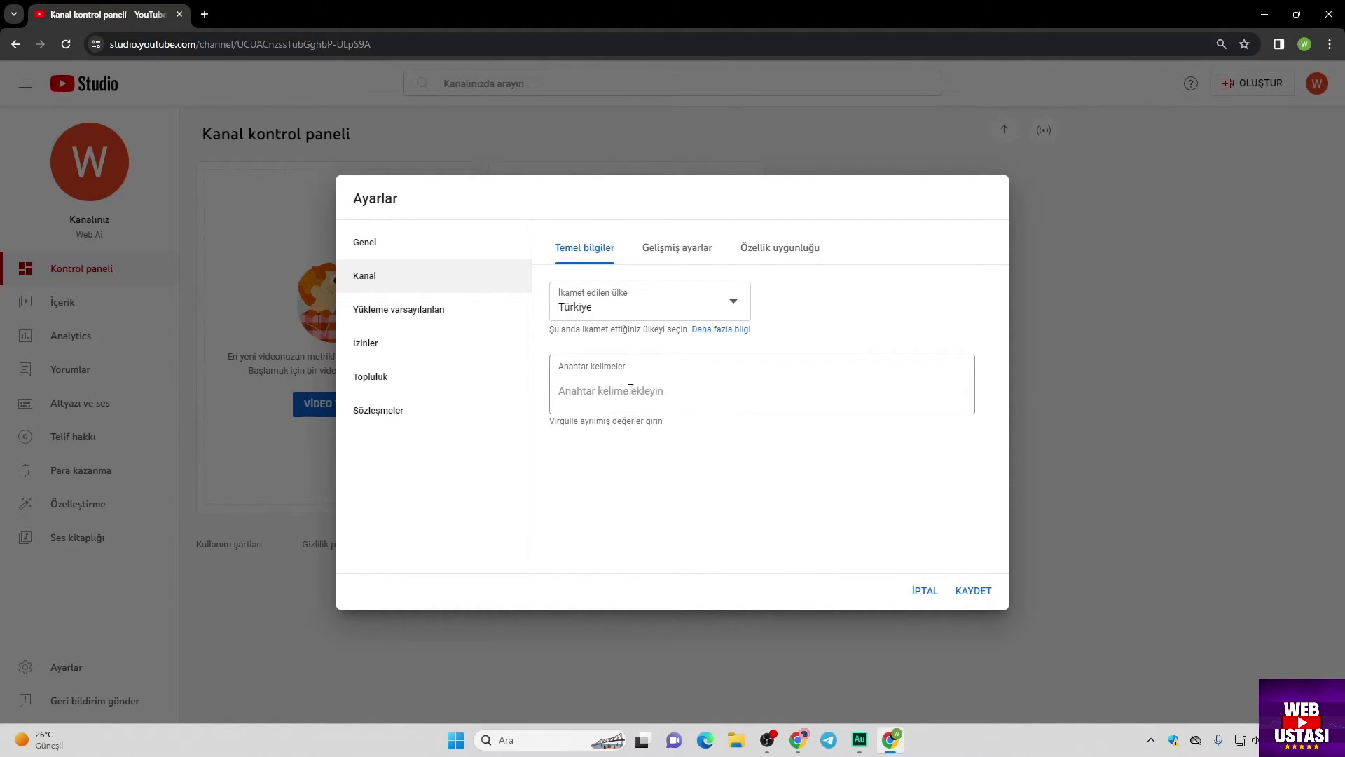
Search Google for rapidtags in a new browser tab and open the rapidtags.io website.
click(204, 14)
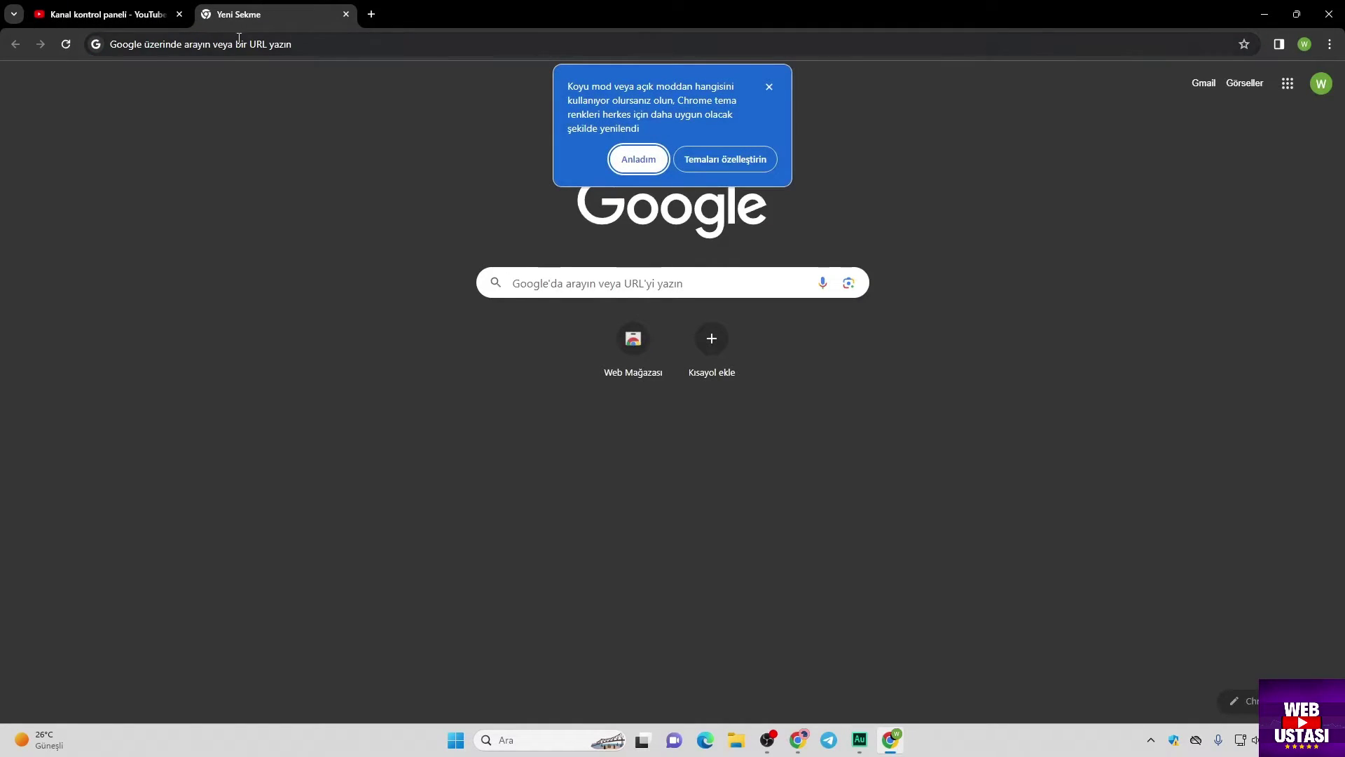
click(239, 41)
text(rapid)
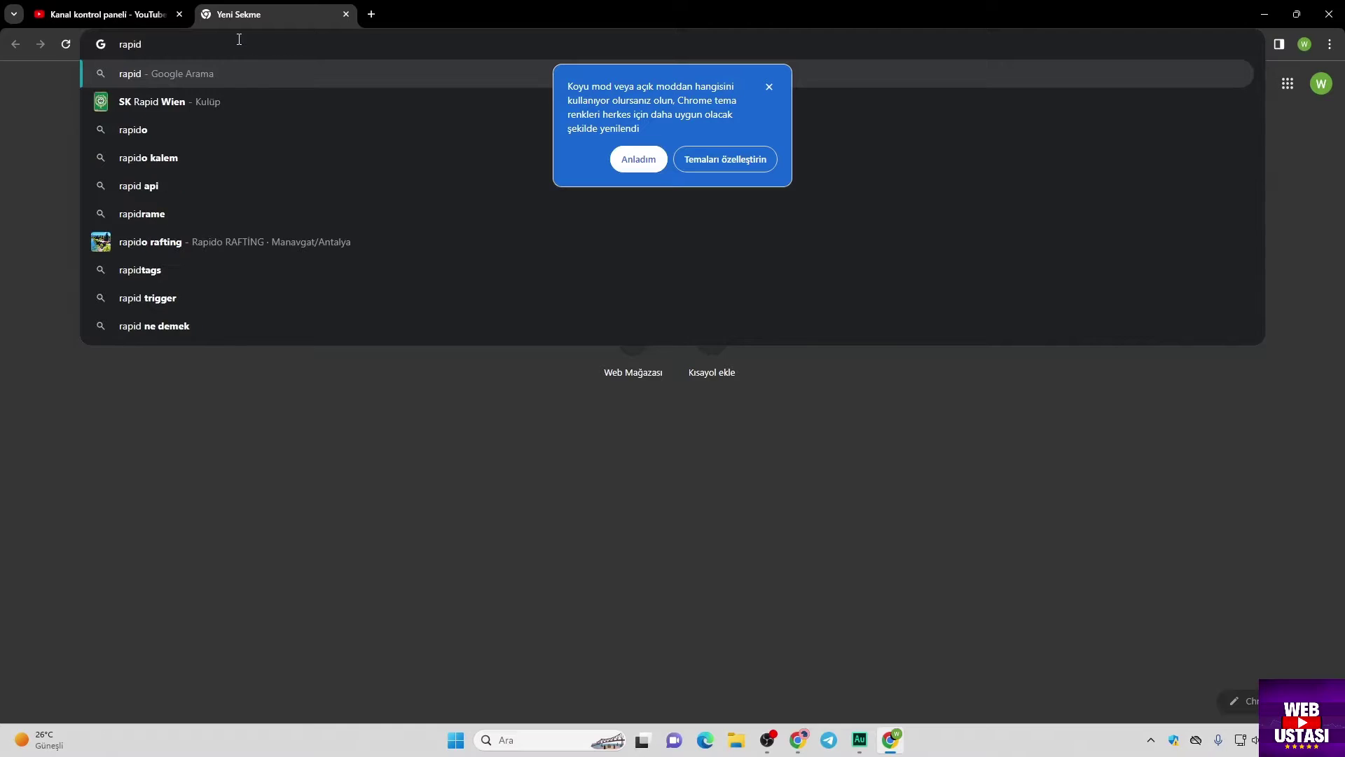
text(tags)
key(Return)
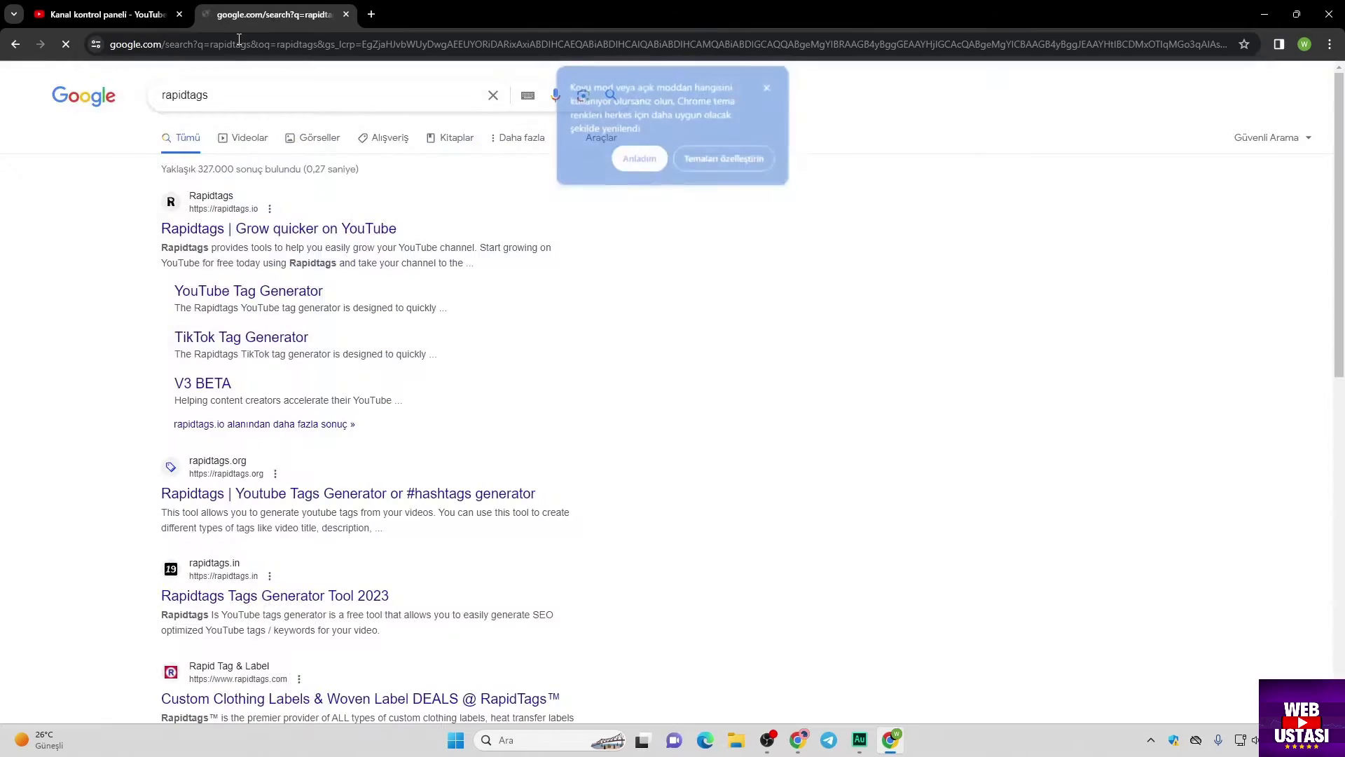
click(252, 230)
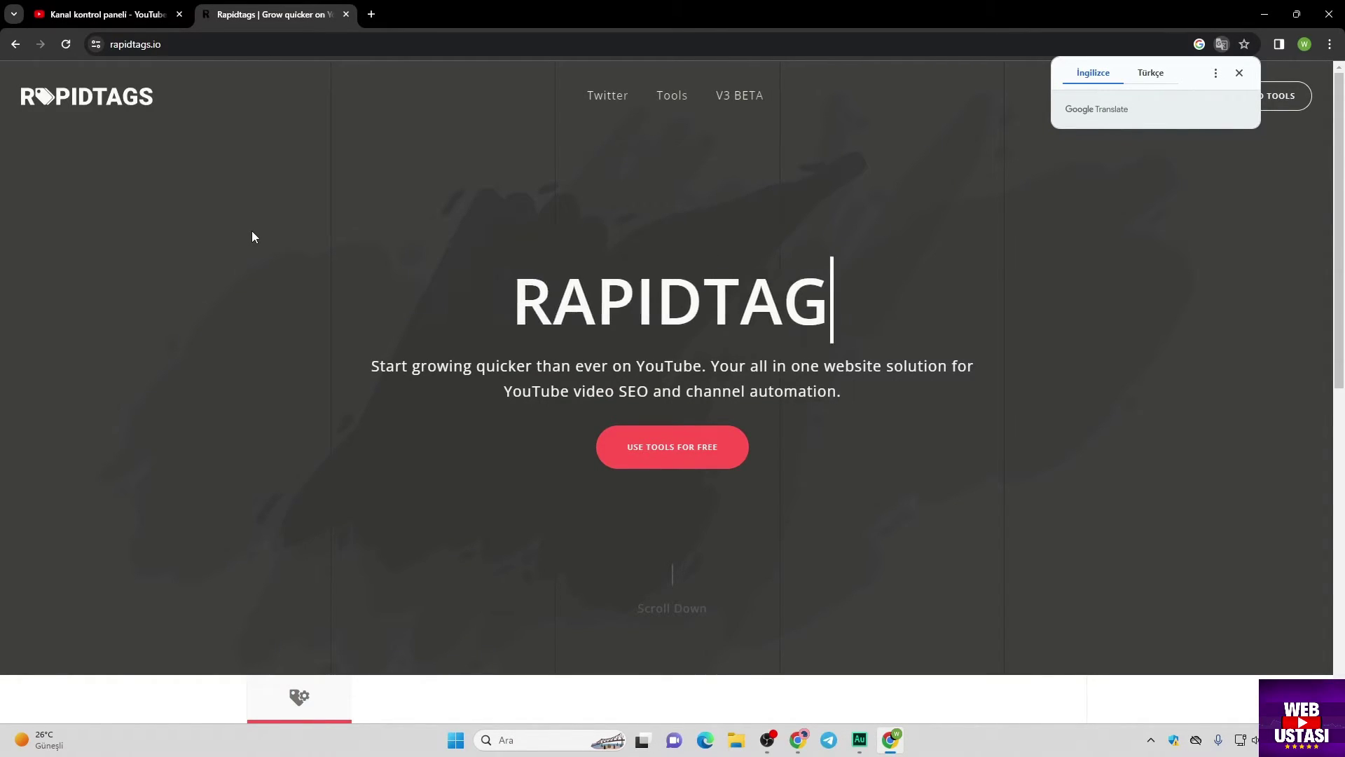
click(245, 46)
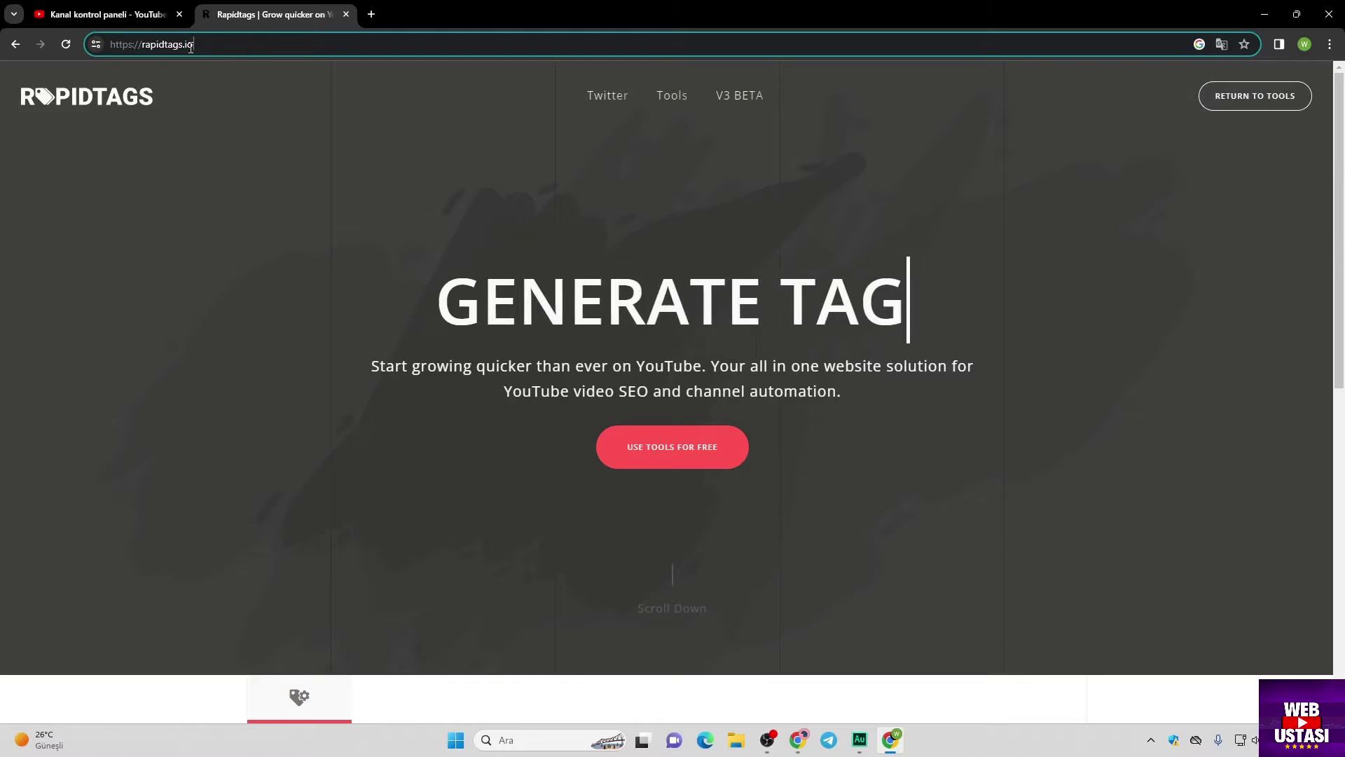
drag(121, 44, 210, 44)
click(211, 44)
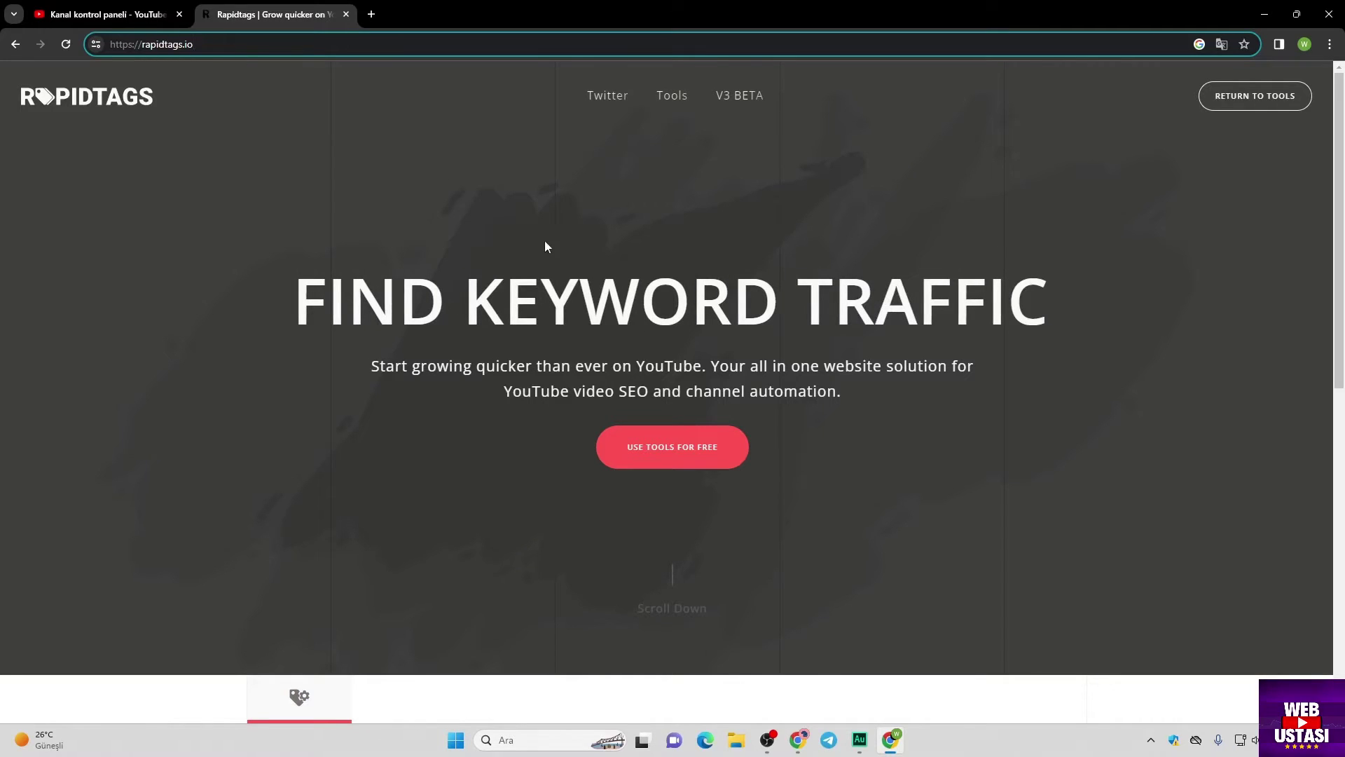
click(105, 14)
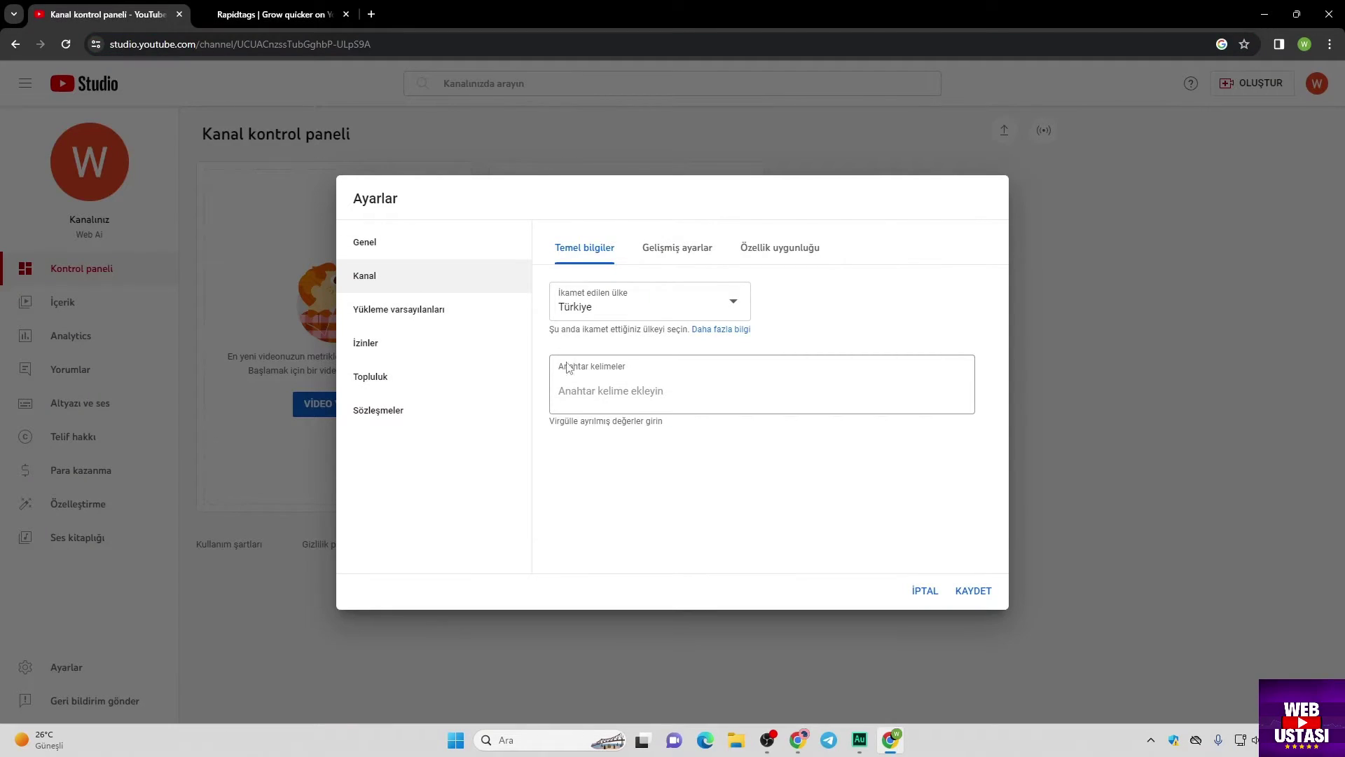
click(607, 388)
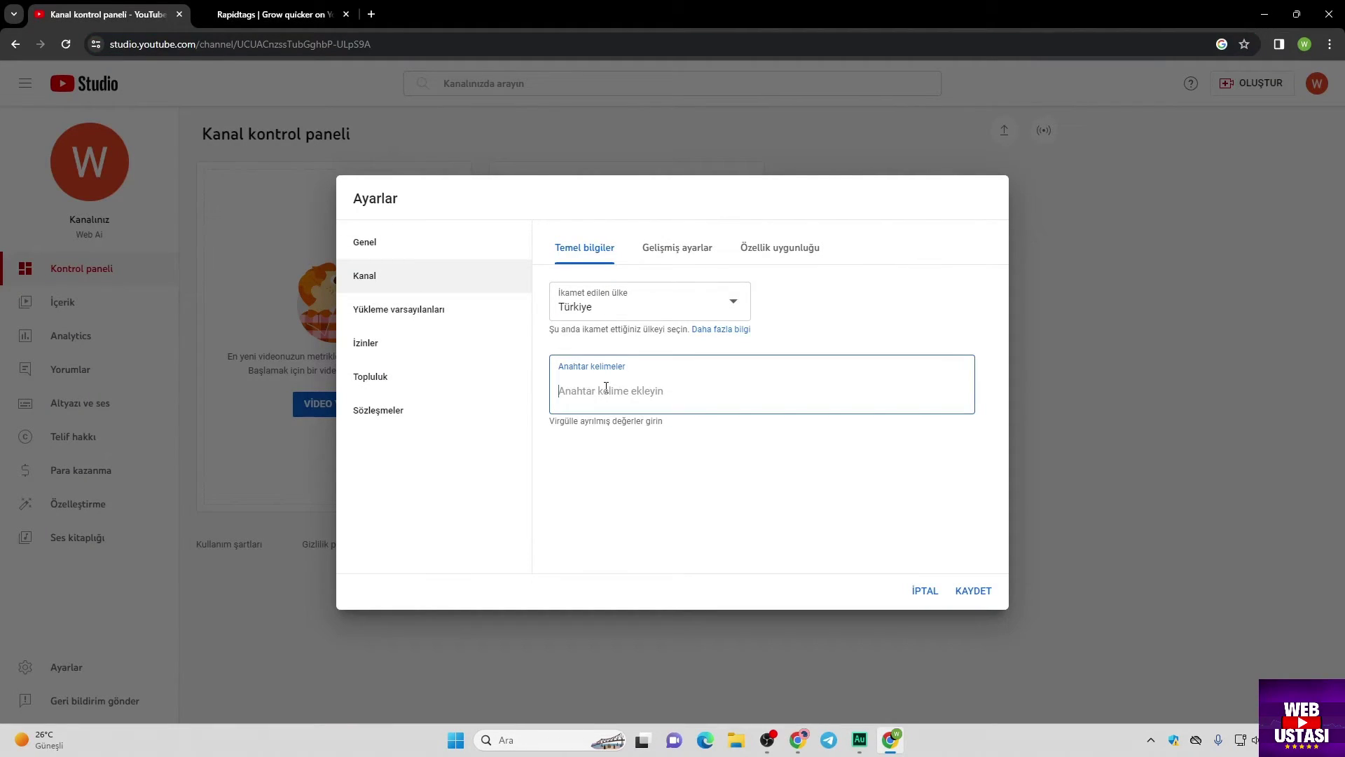
Generate YouTube tags for the title "motivation" with the Rapidtags tag generator.
click(288, 14)
click(712, 446)
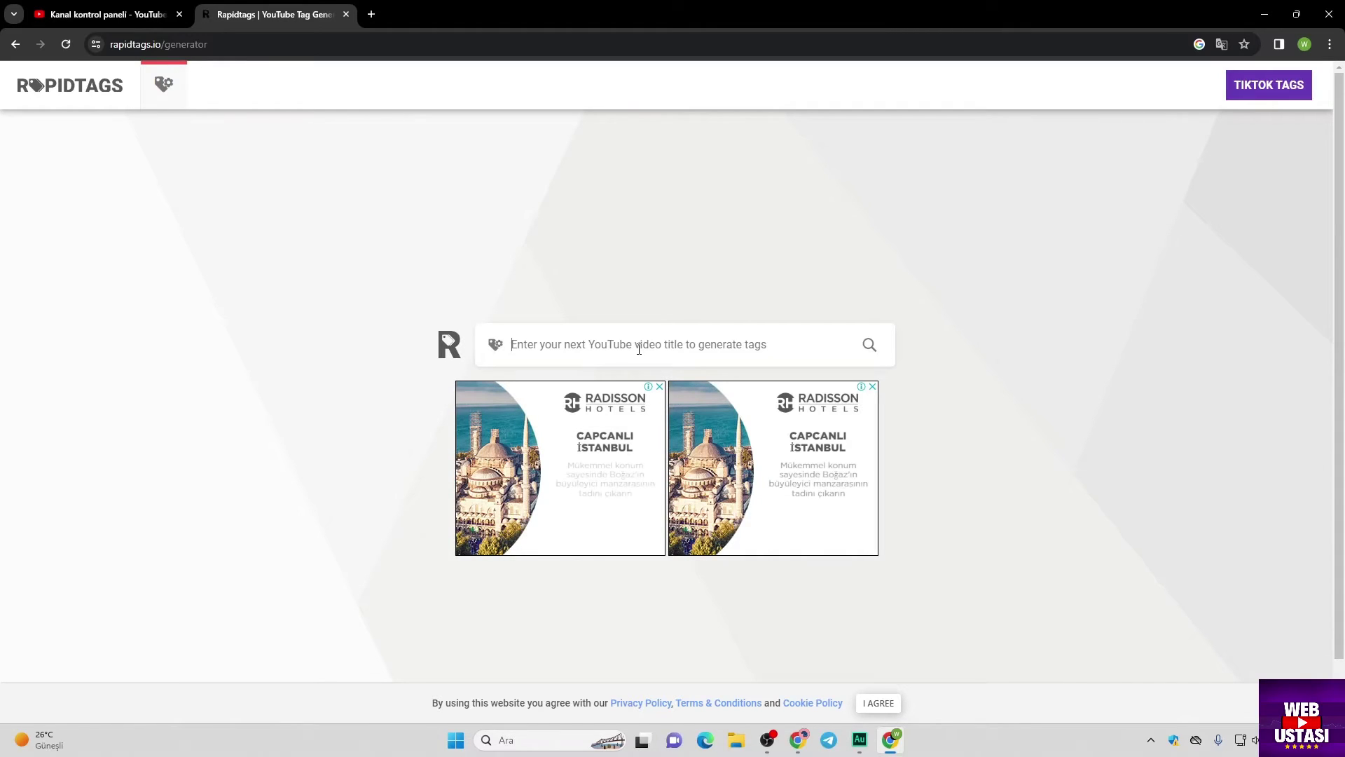
click(639, 341)
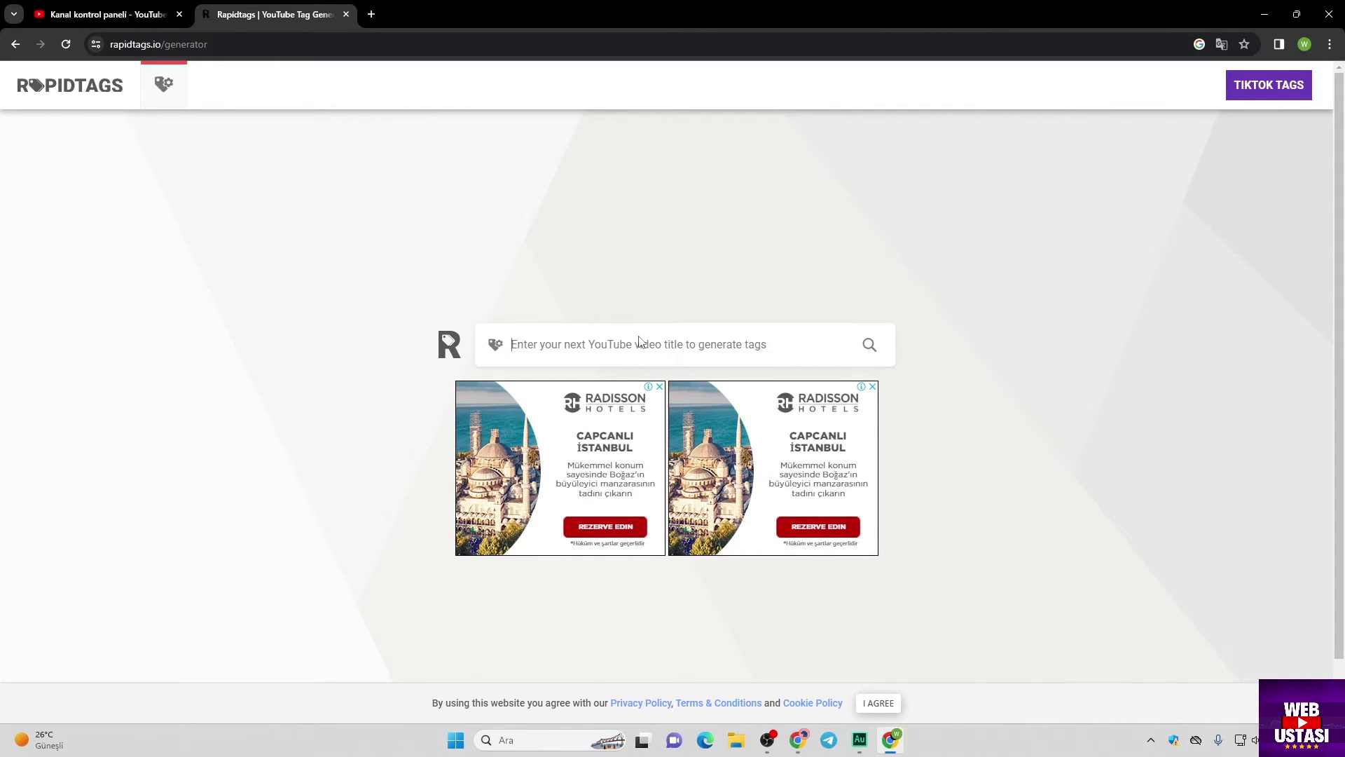
text(motivation)
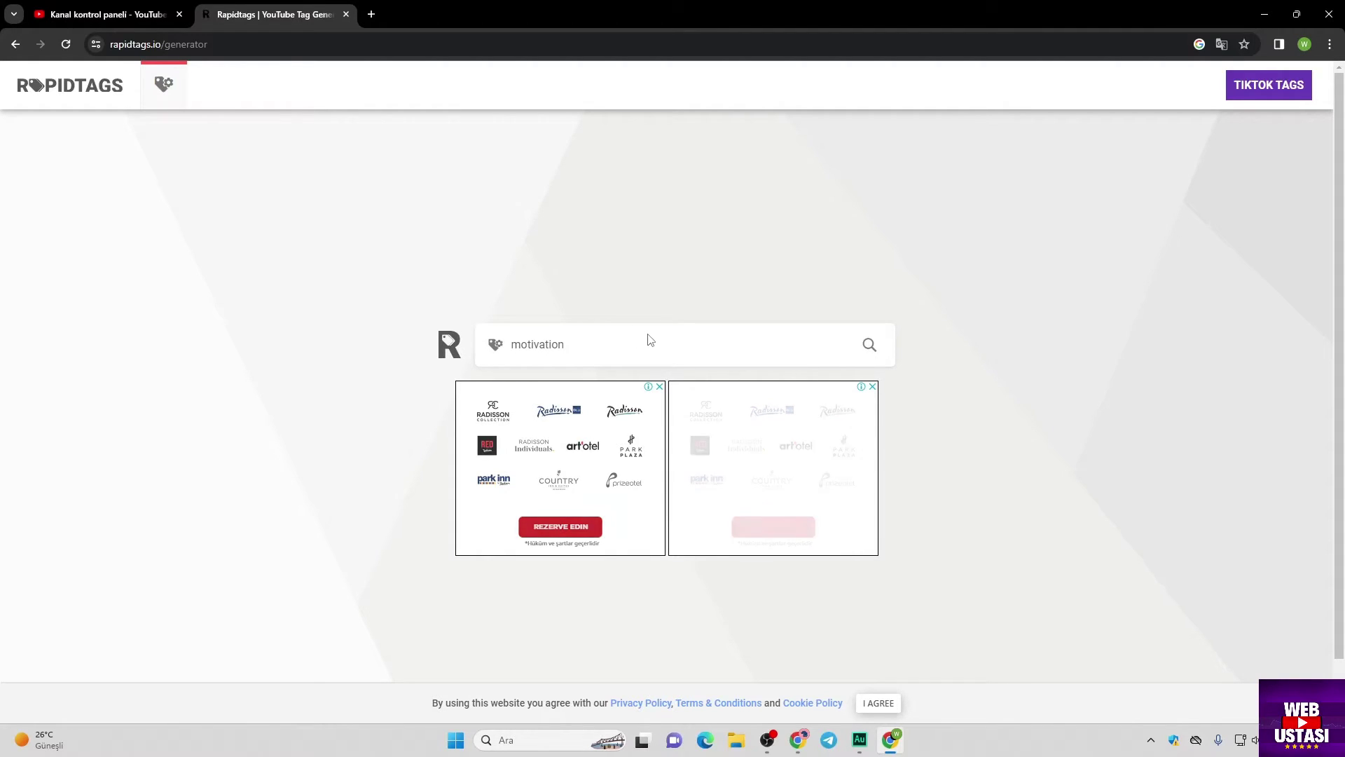
key(Return)
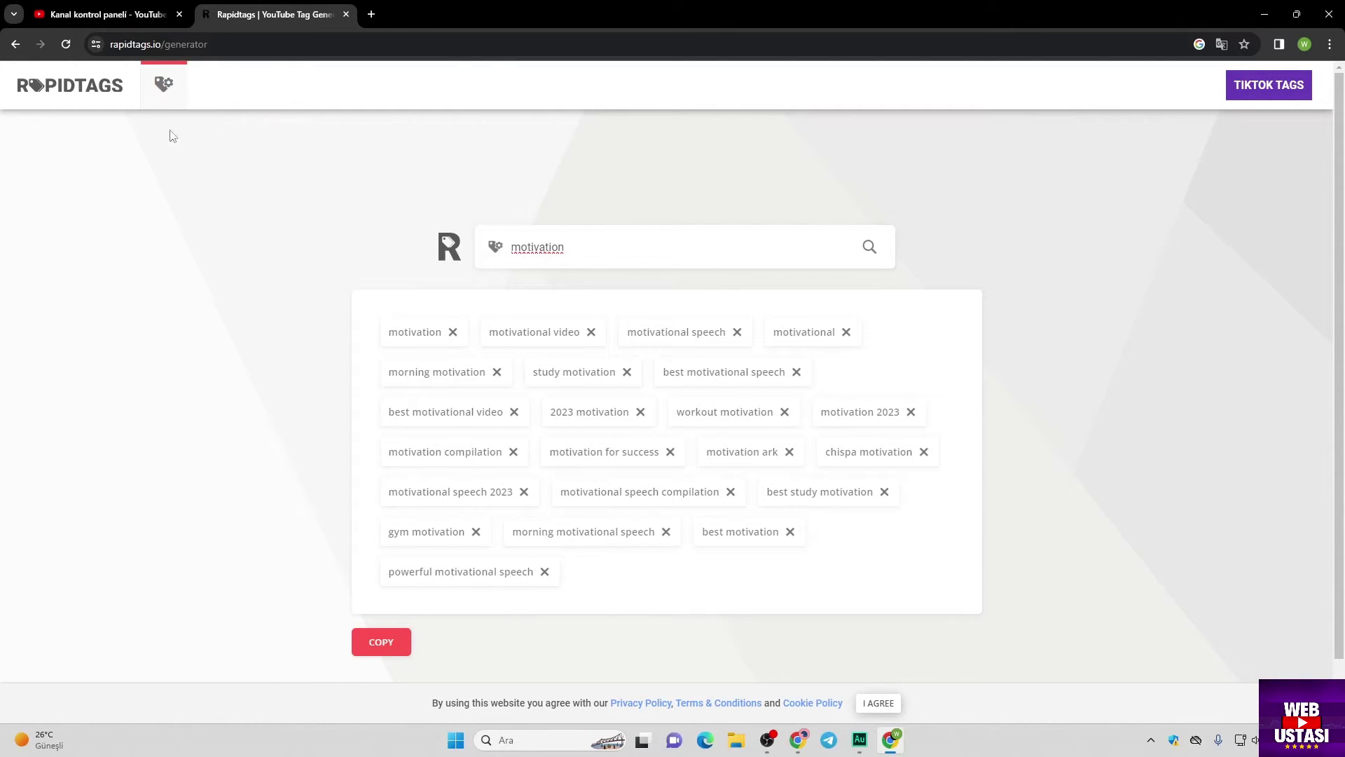
Copy the generated motivation tags into the channel's keywords in YouTube Studio and add the keyword webmasterai.
click(381, 642)
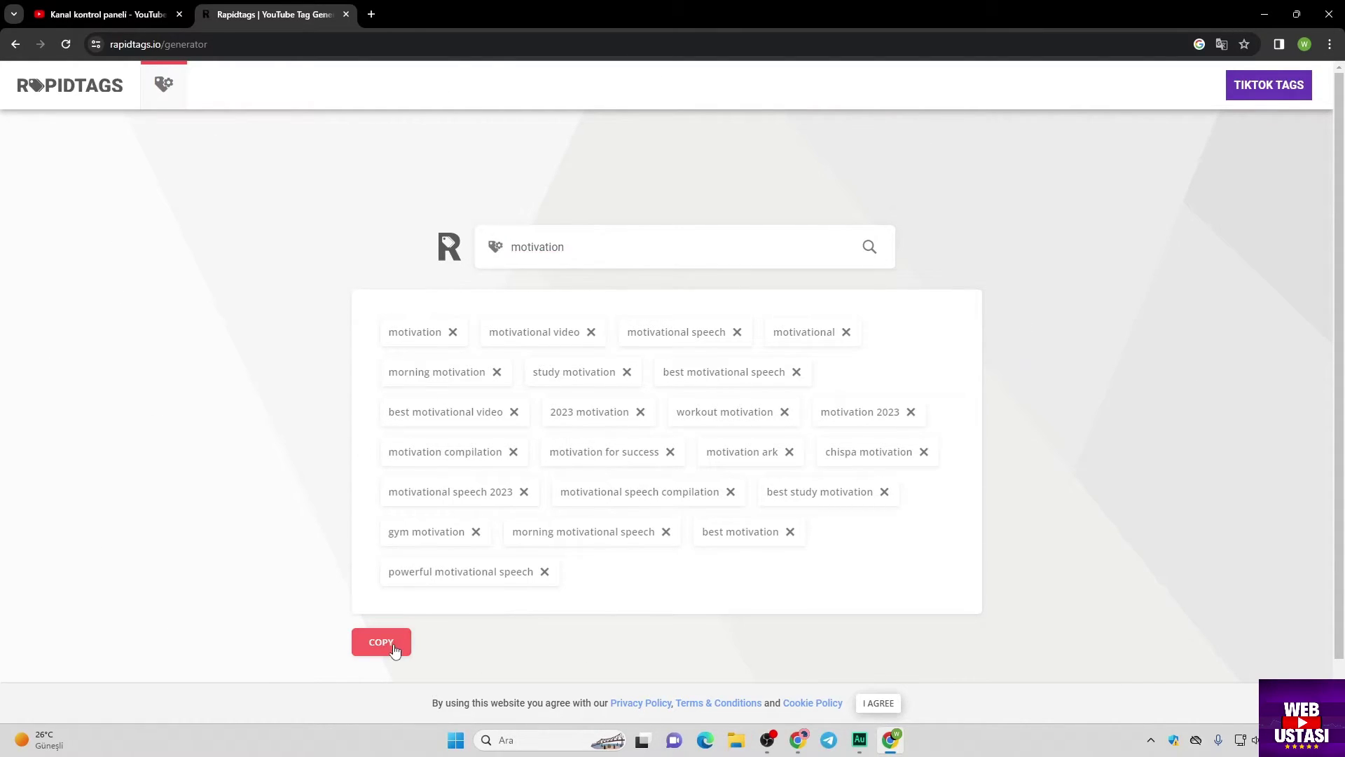
click(108, 14)
key(ctrl+v)
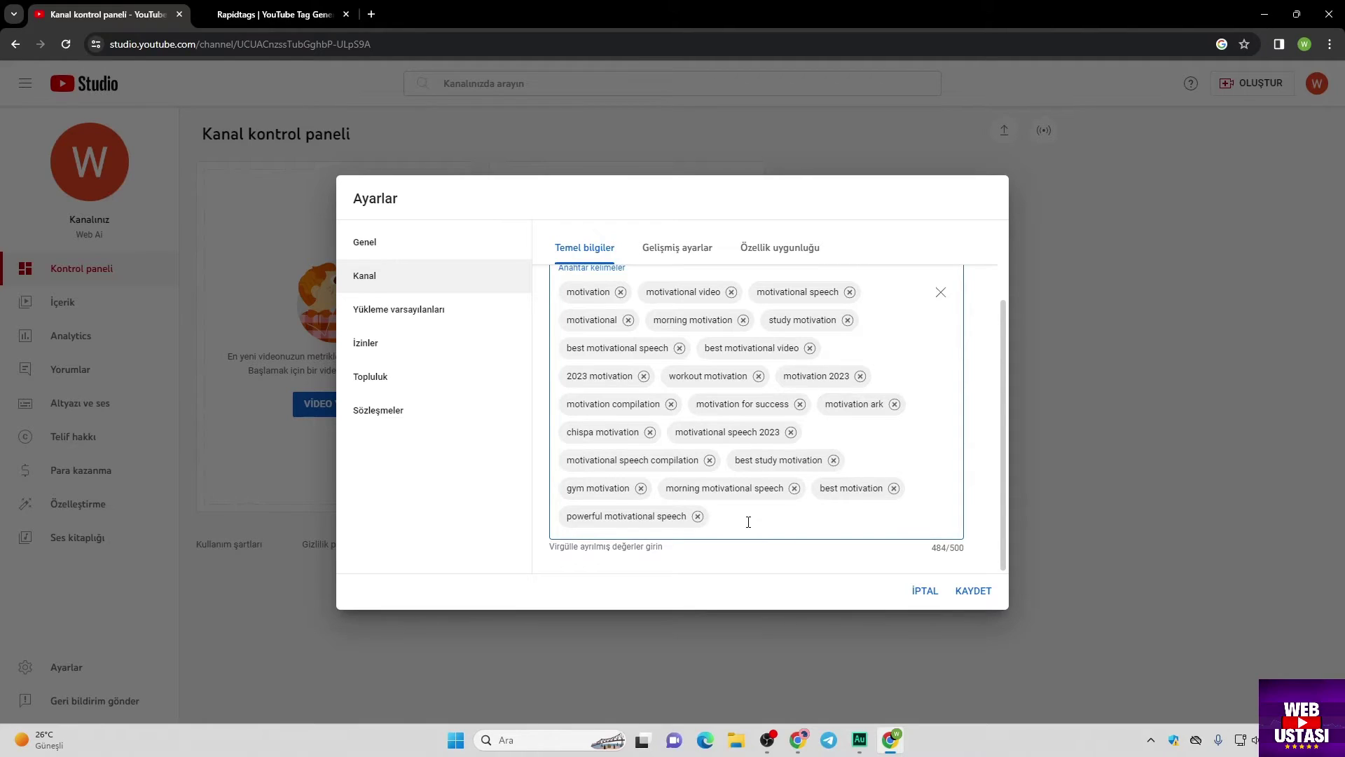
text(webmasterai)
key(Return)
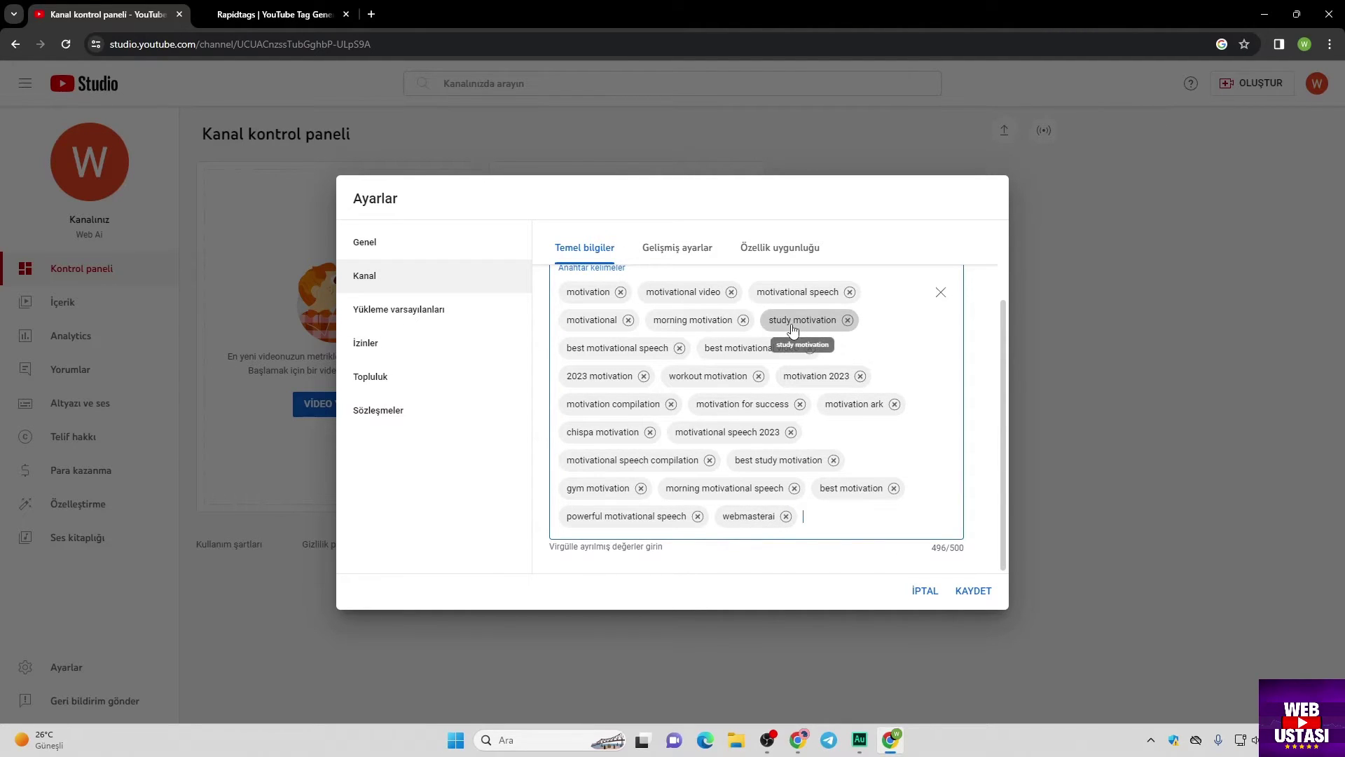
Review the channel's advanced settings, feature eligibility, default currency and basic information in the Studio settings.
click(690, 249)
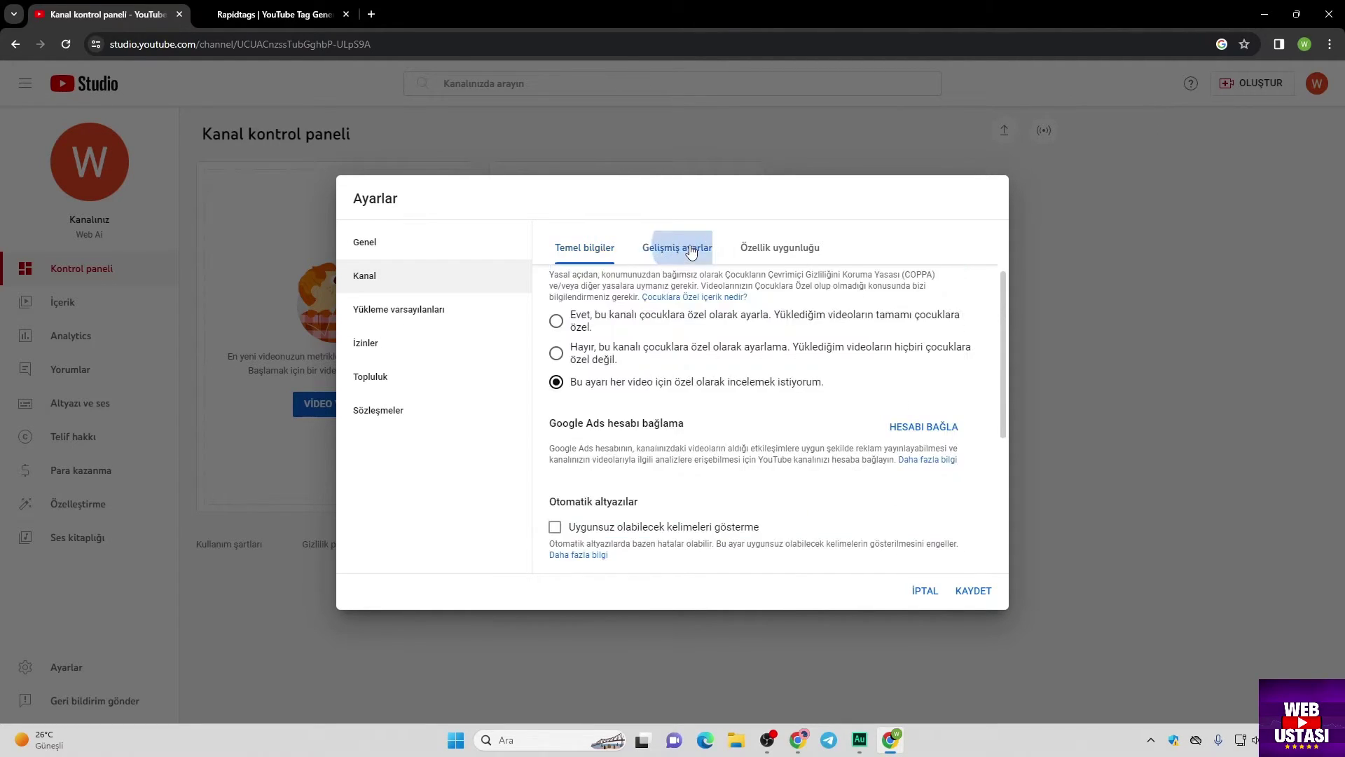
scroll(676, 441, down, 4)
scroll(708, 426, up, 6)
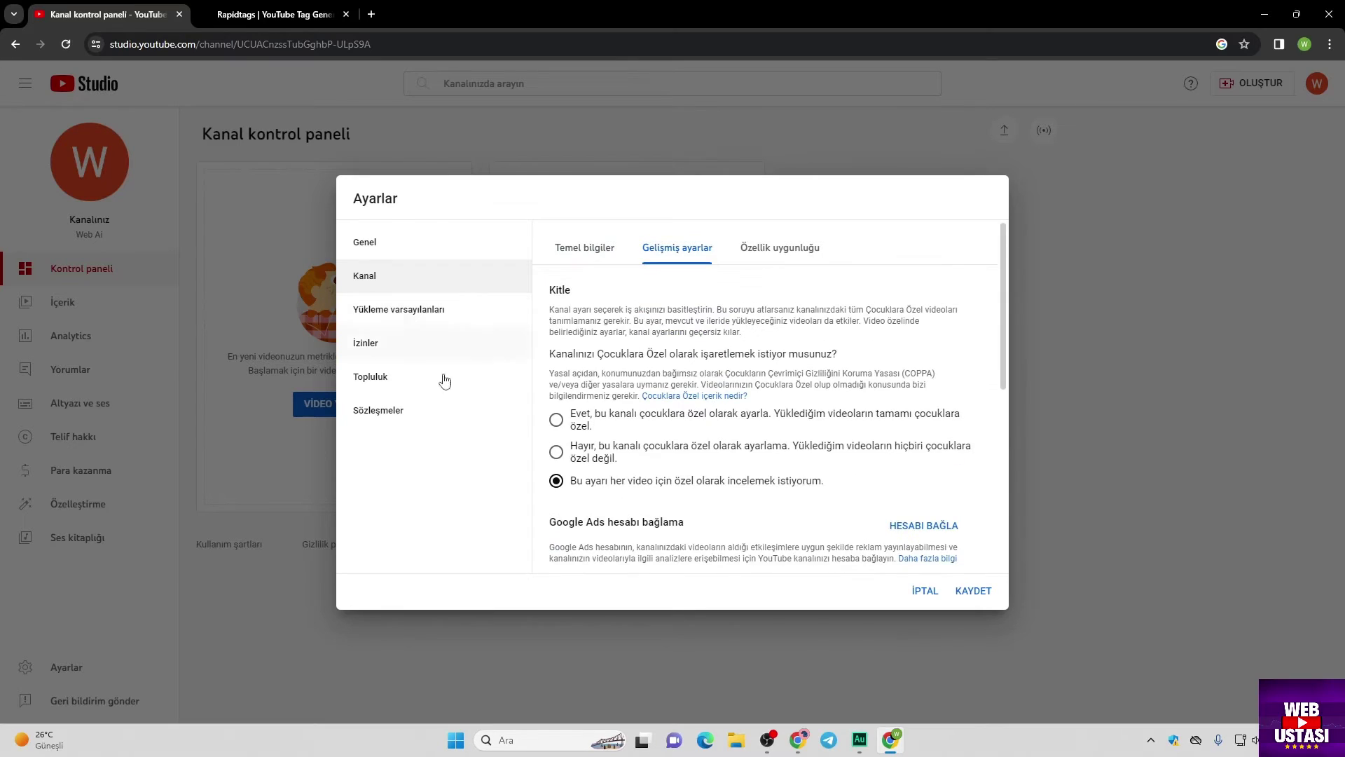
scroll(643, 495, down, 10)
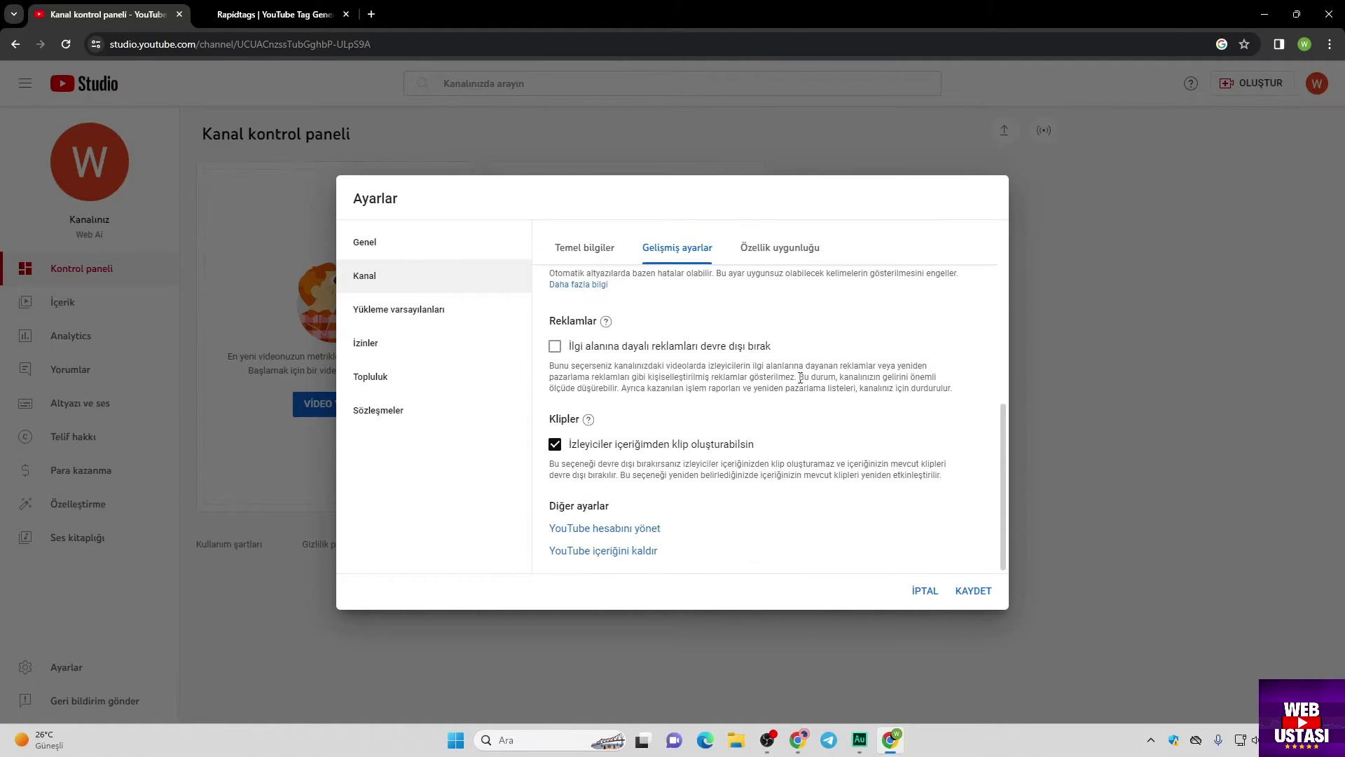
click(771, 247)
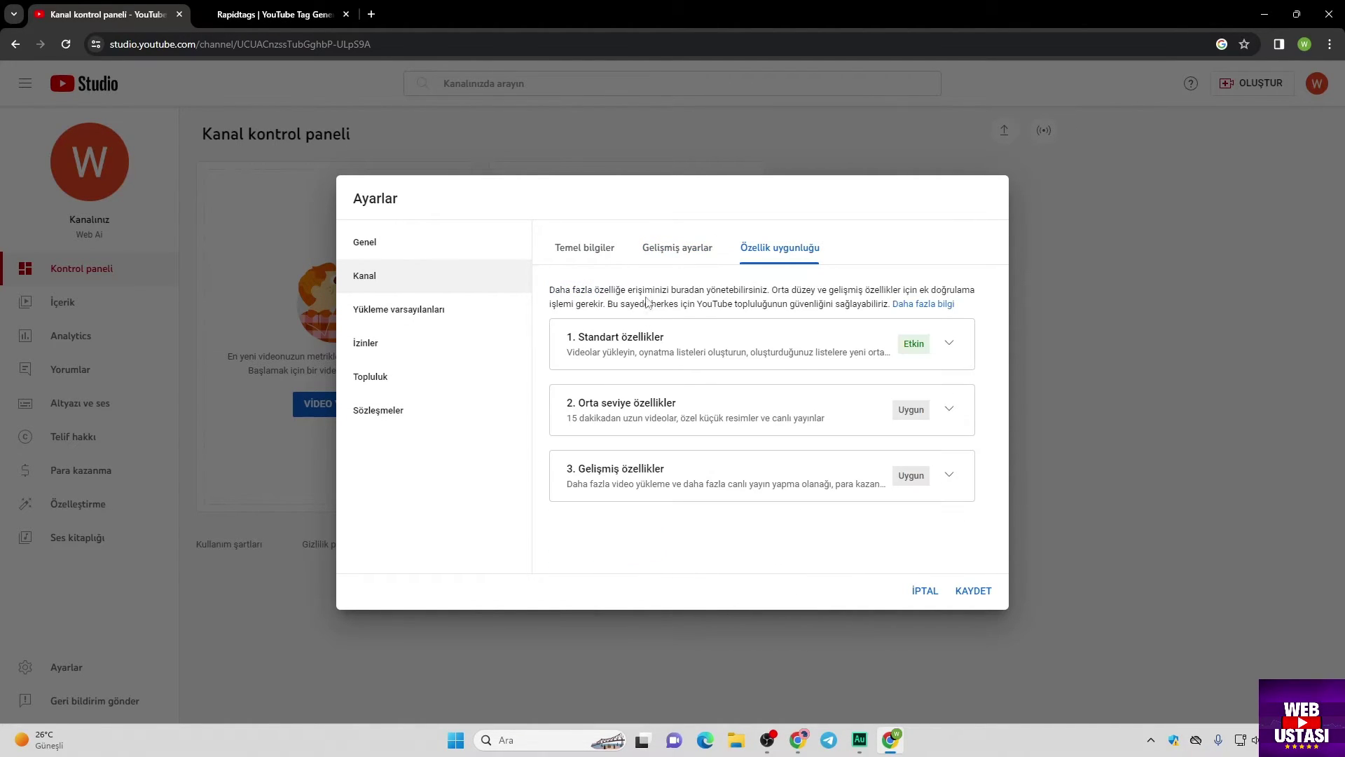
click(369, 247)
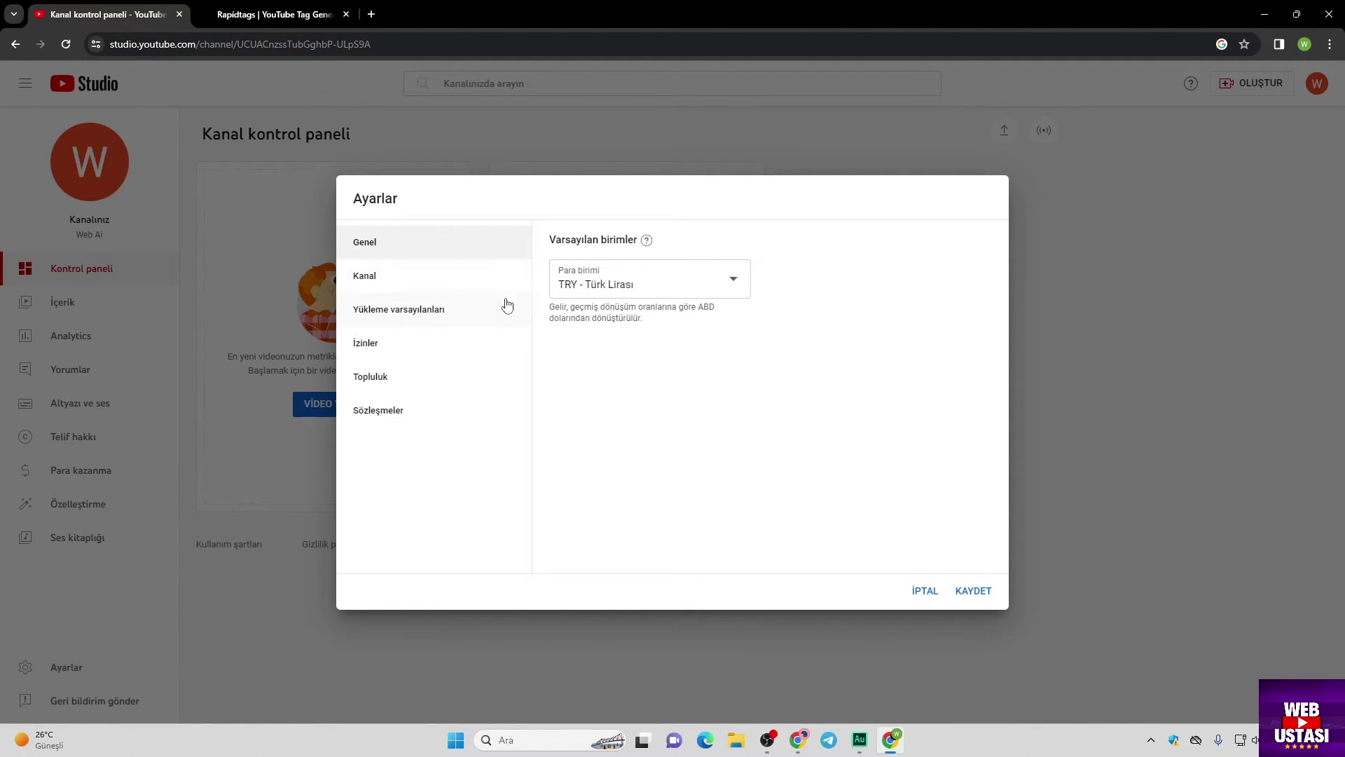
click(381, 288)
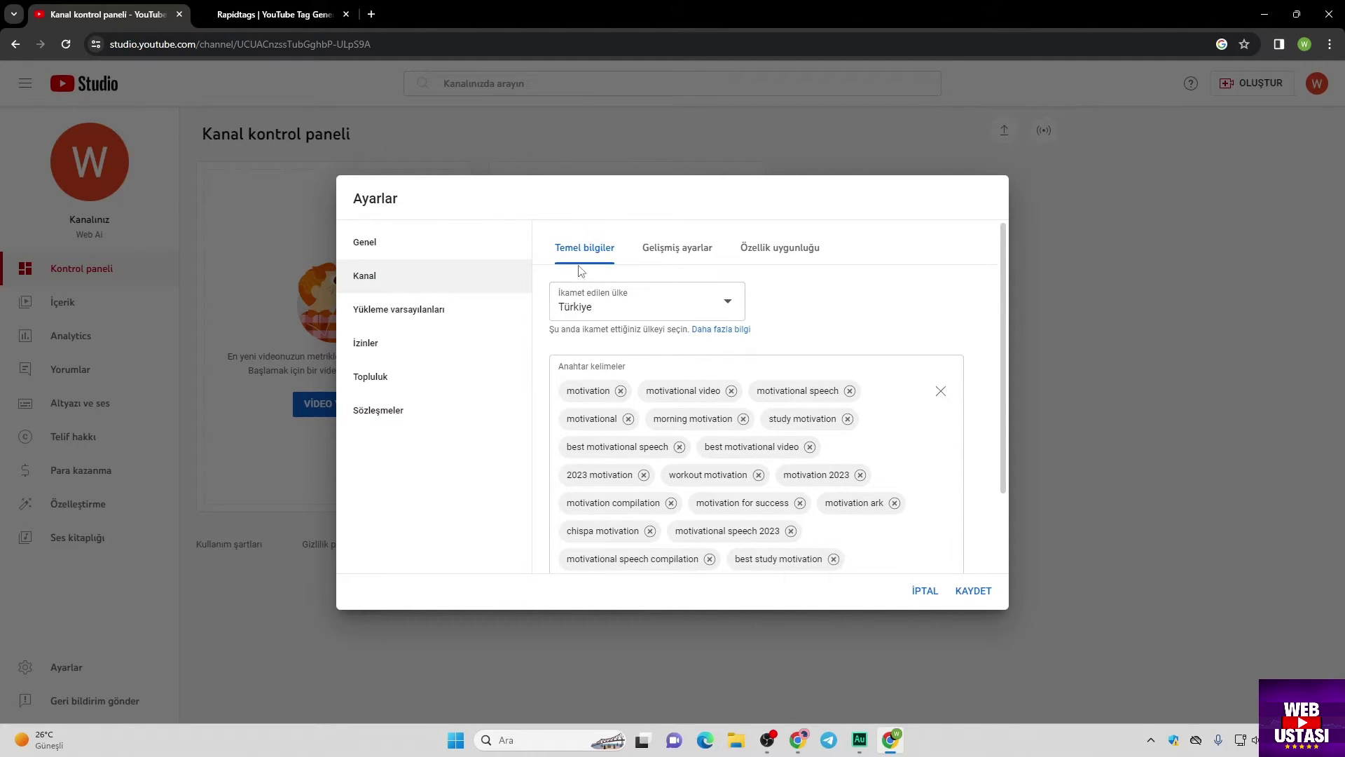
scroll(543, 322, down, 2)
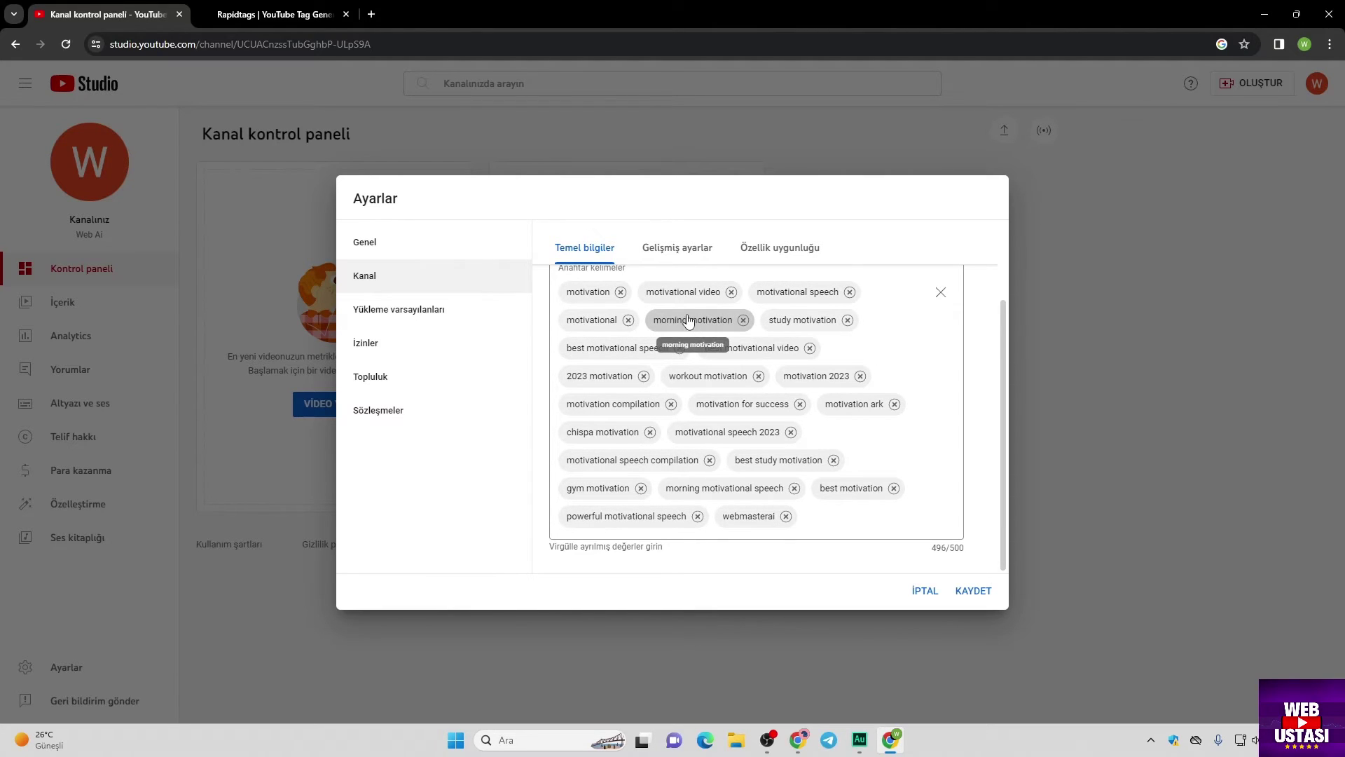
click(677, 249)
scroll(693, 336, down, 3)
scroll(687, 399, up, 5)
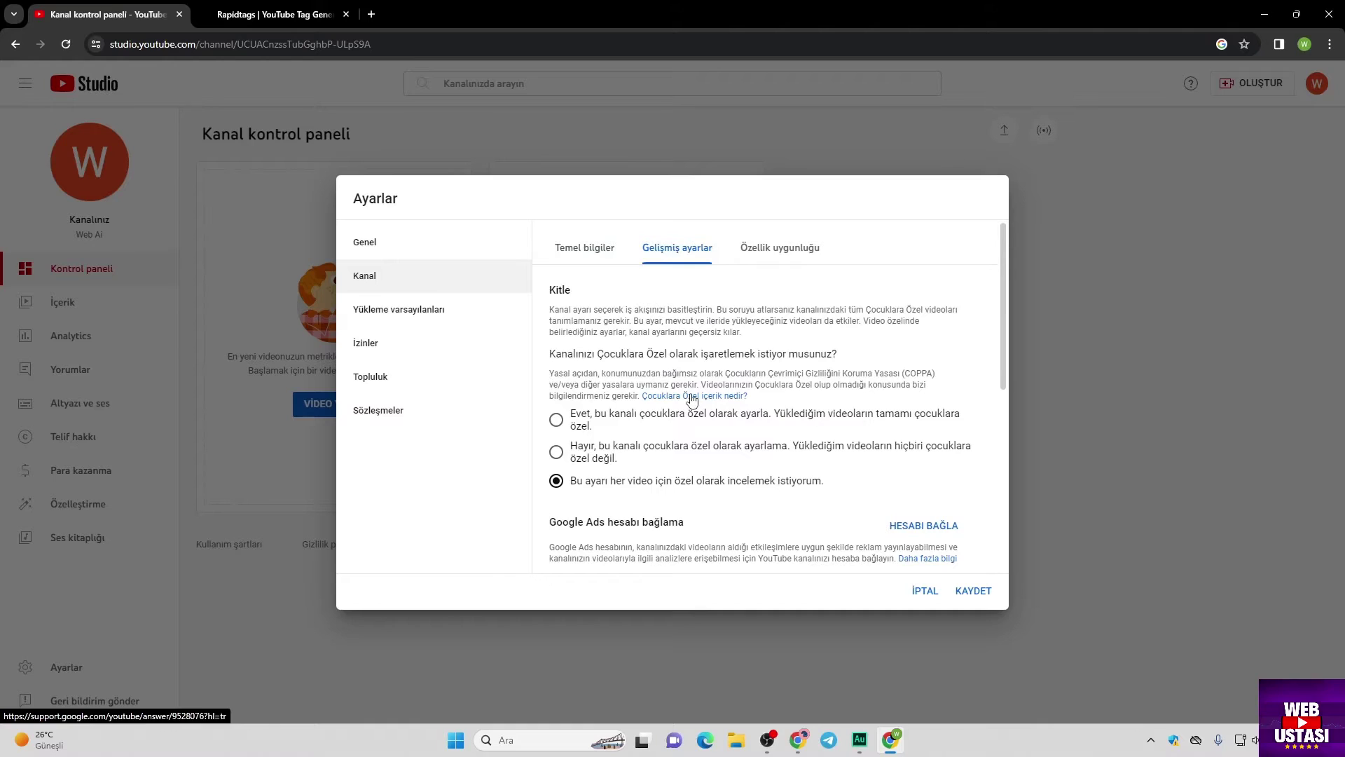
click(779, 249)
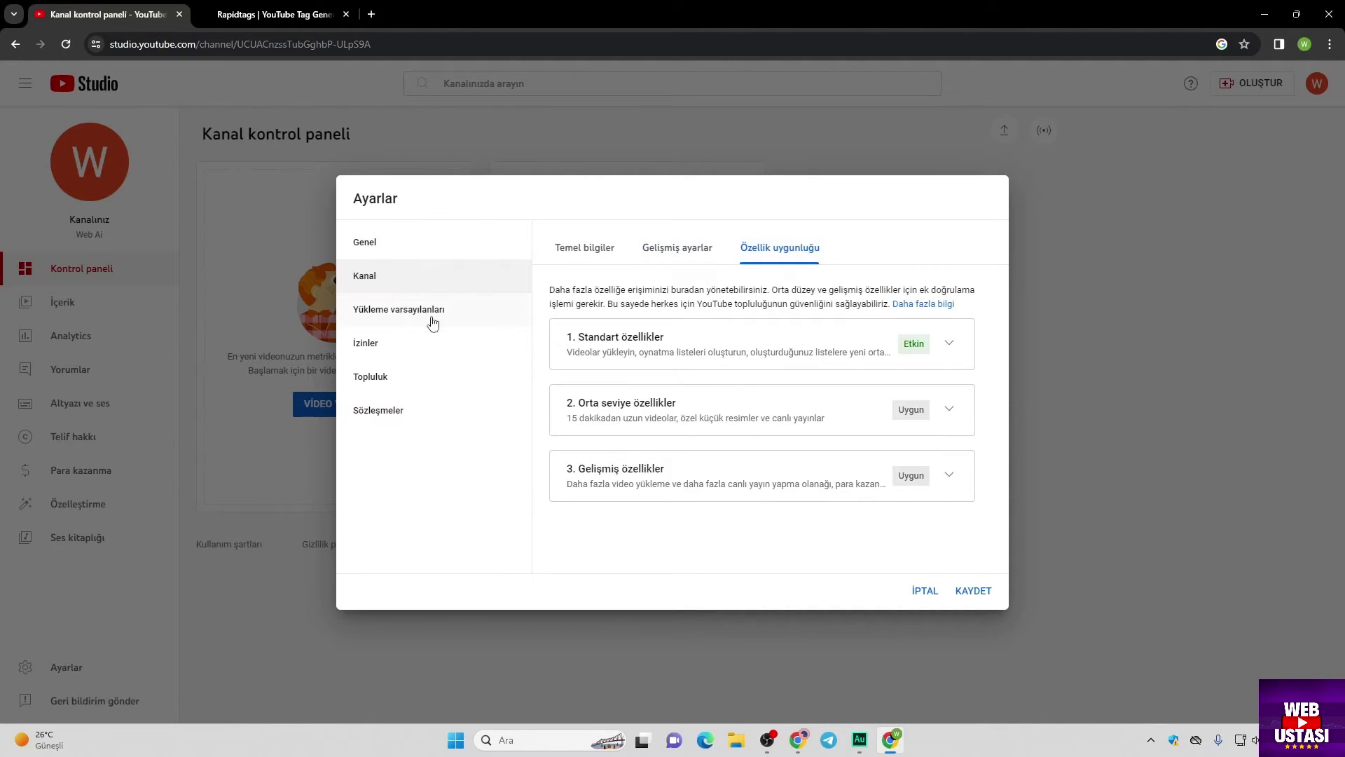
Set the default visibility for uploads to Gizli in the upload defaults.
click(412, 316)
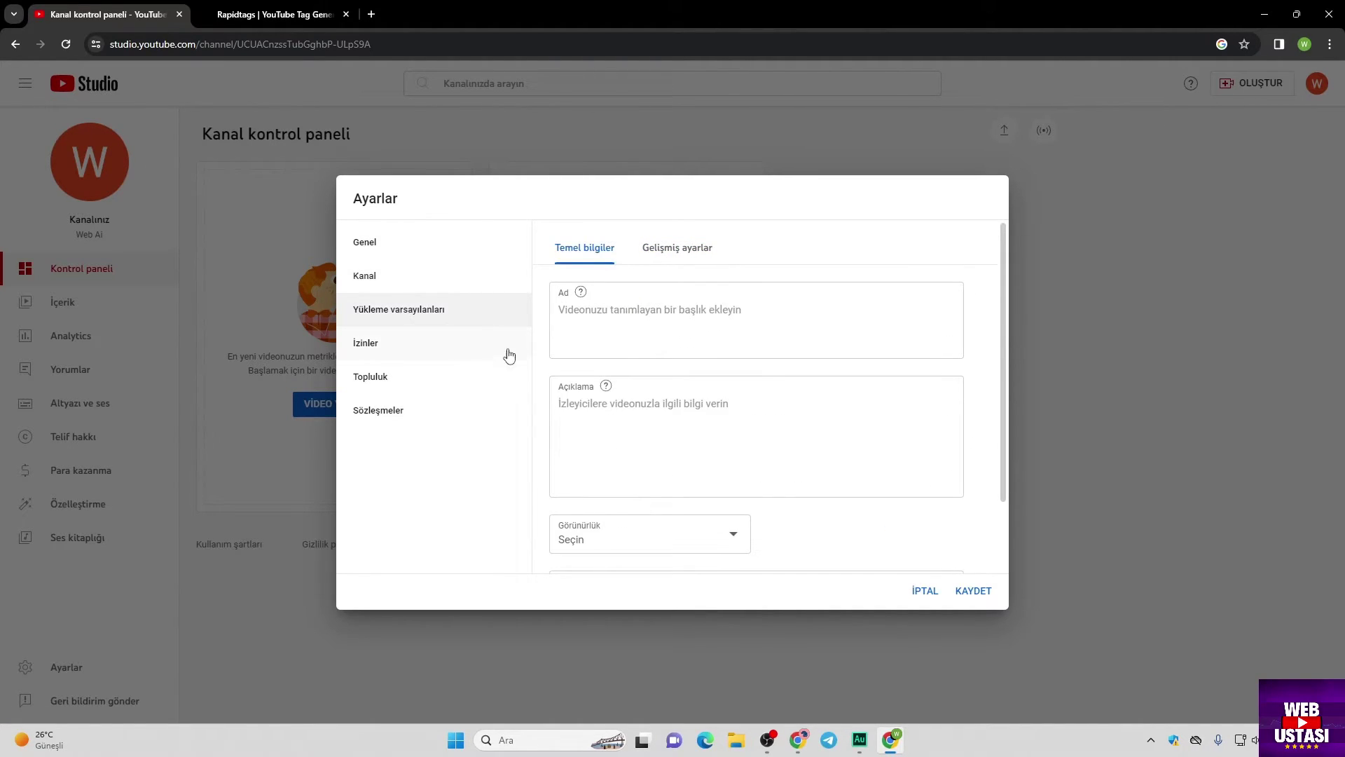
scroll(597, 369, down, 2)
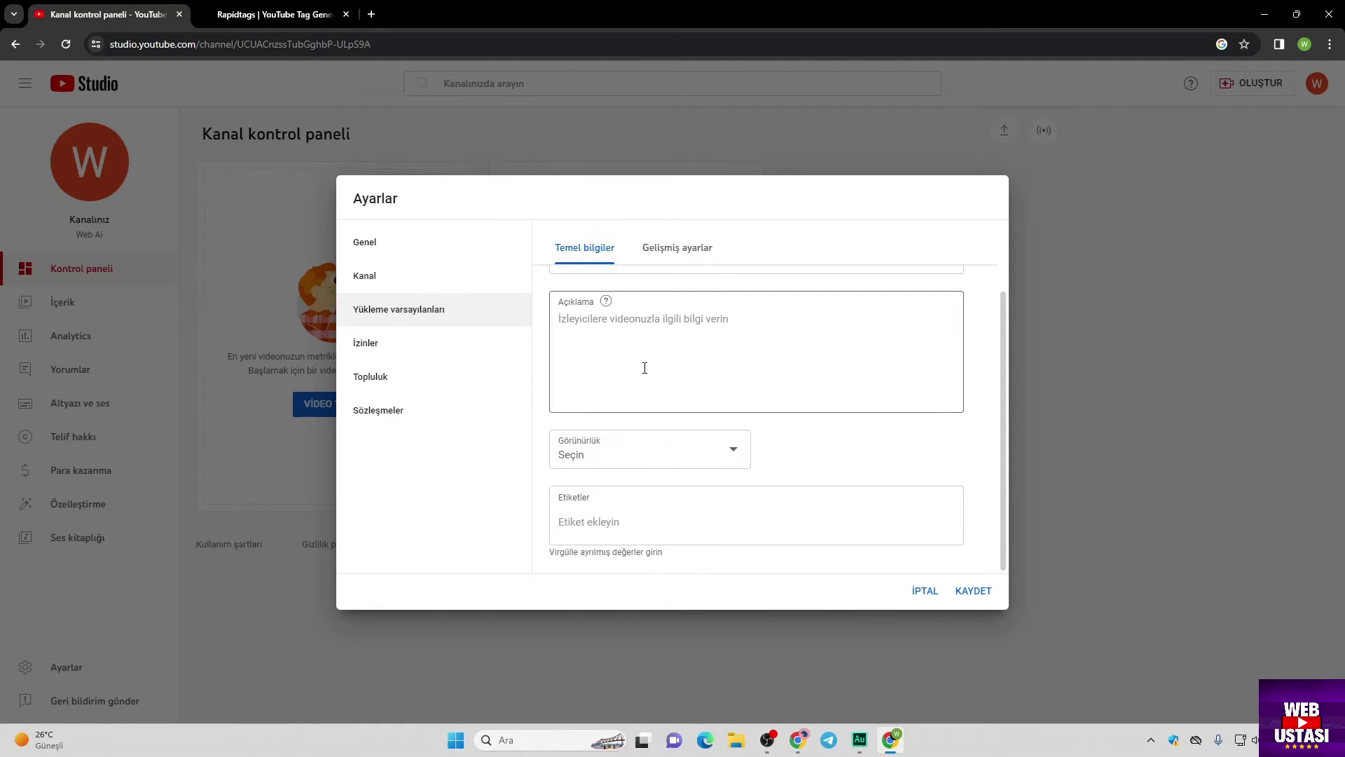
click(715, 451)
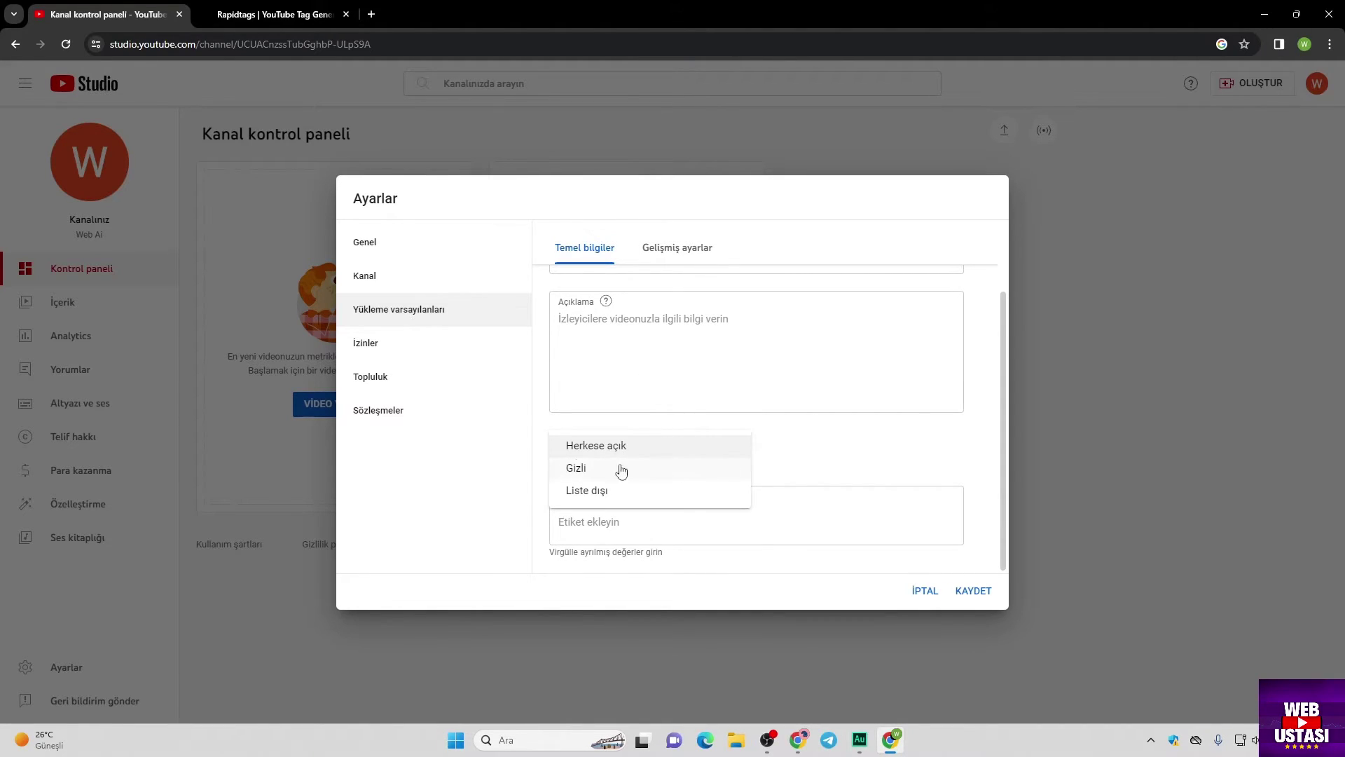
click(587, 469)
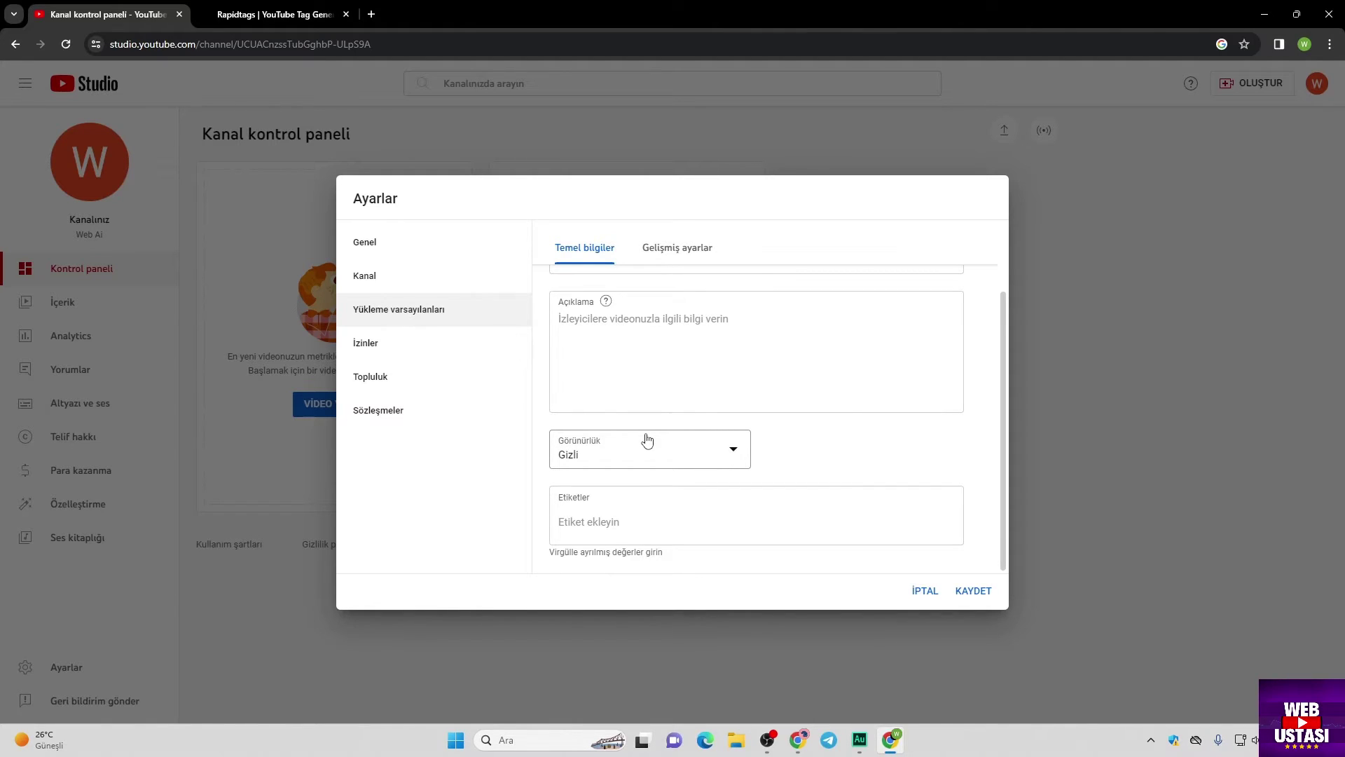
Set both the video language and the title and description language to İngilizce in the advanced upload defaults.
click(680, 249)
scroll(738, 363, up, 2)
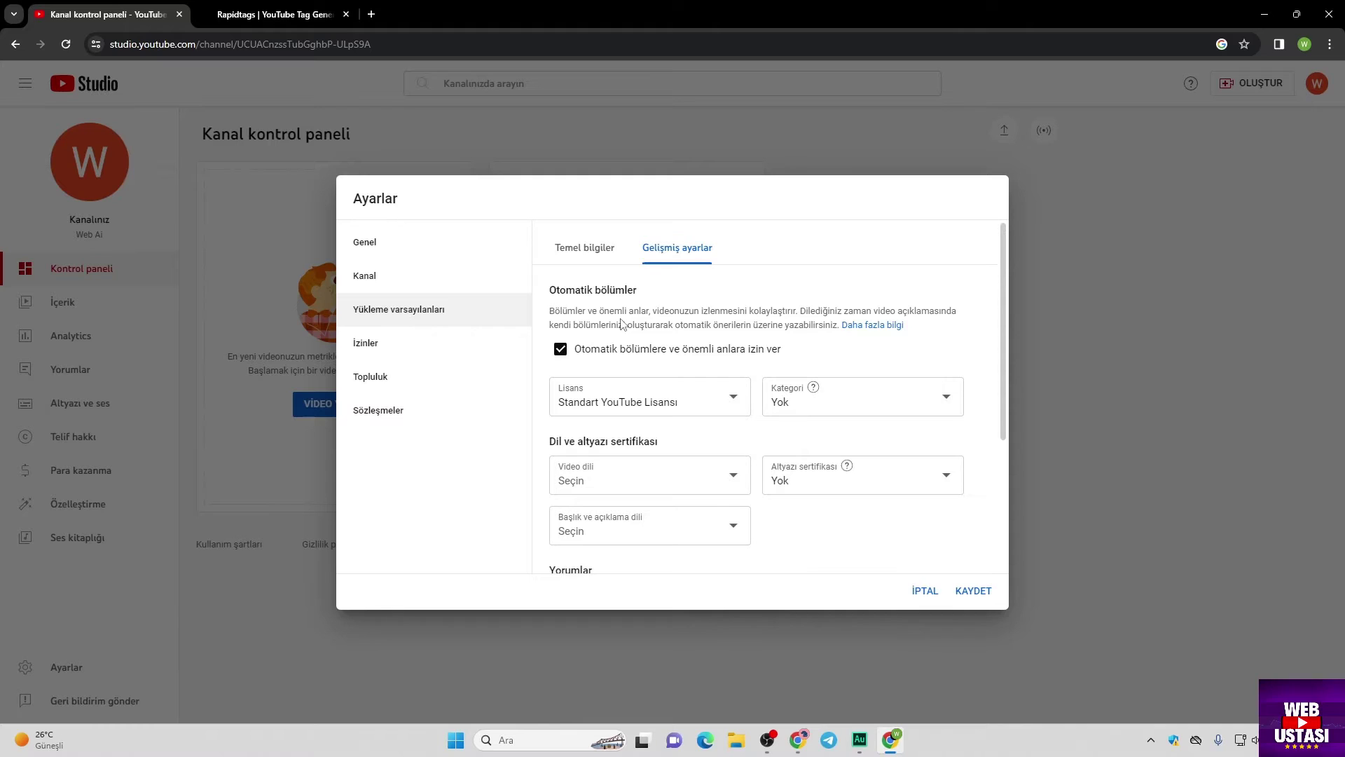
scroll(603, 350, down, 1)
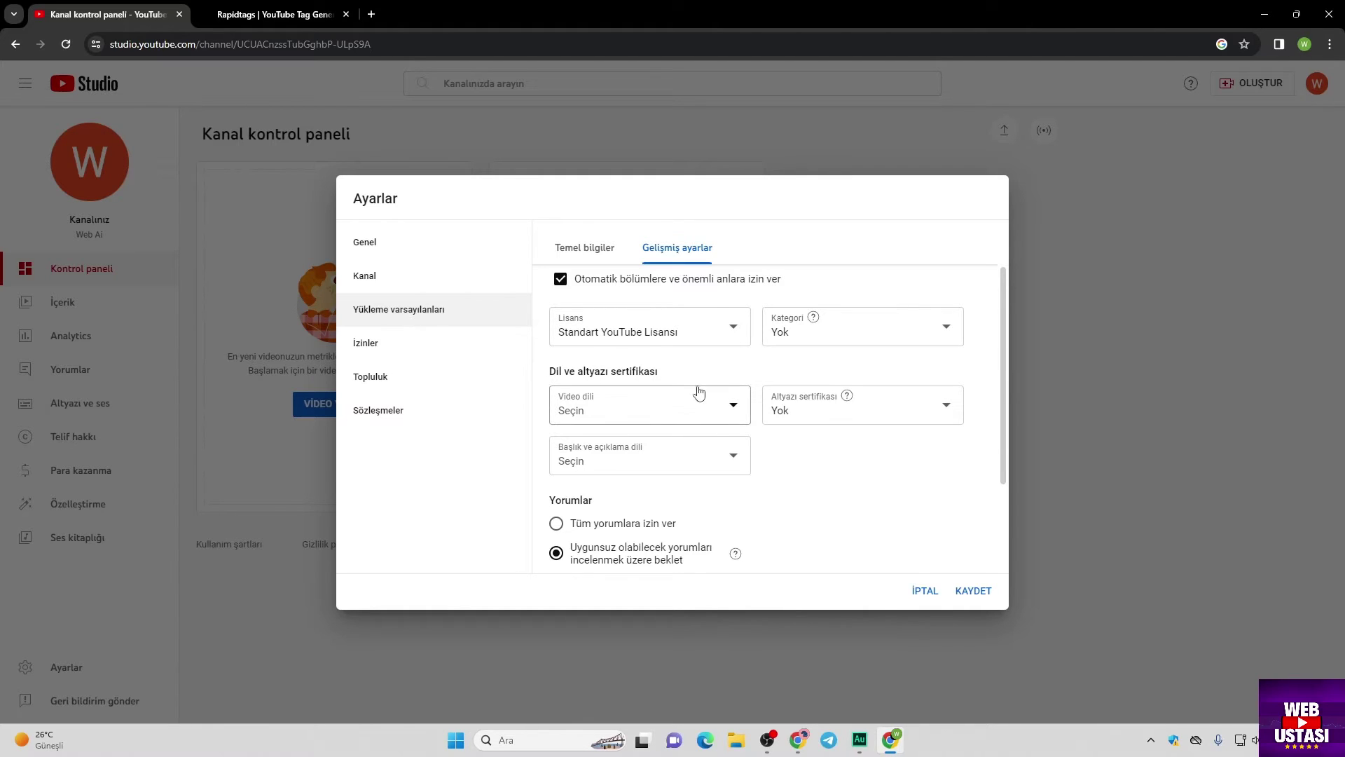
click(731, 410)
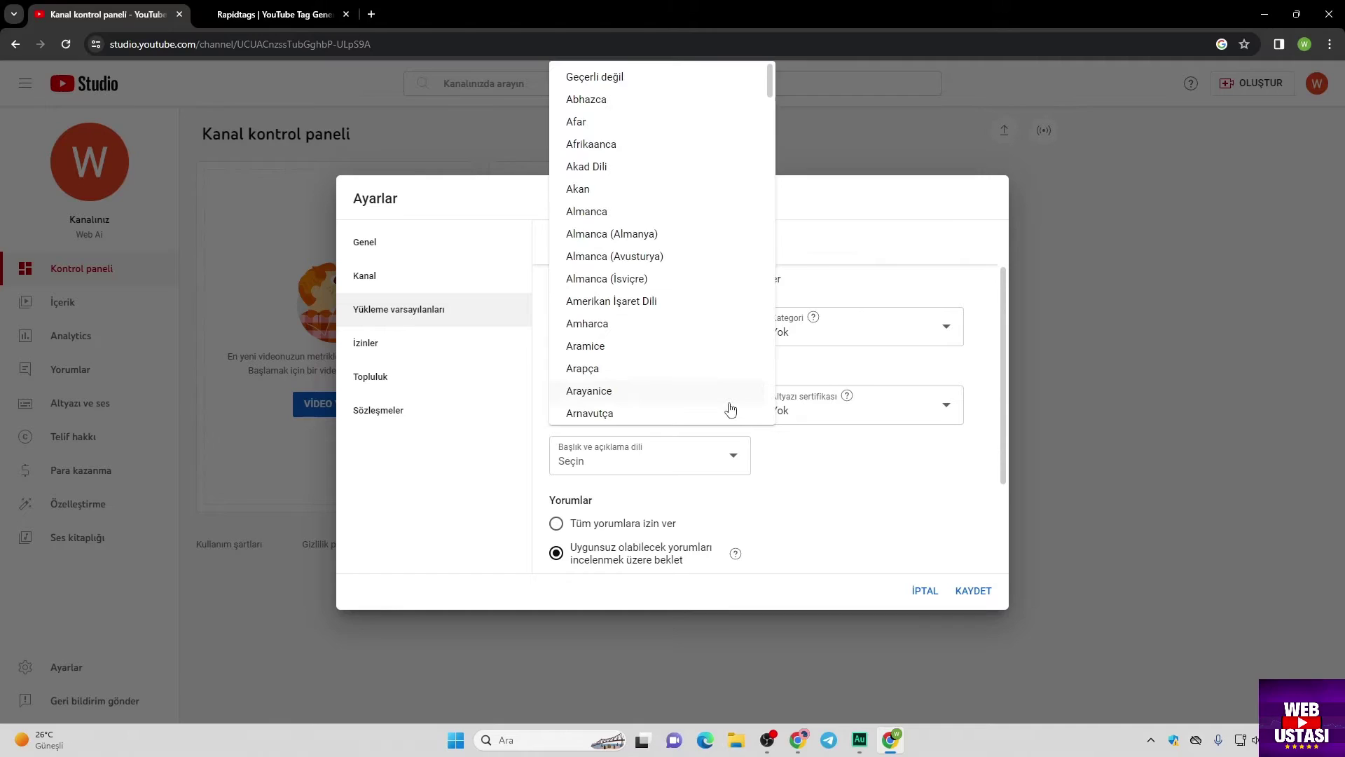
scroll(684, 270, down, 20)
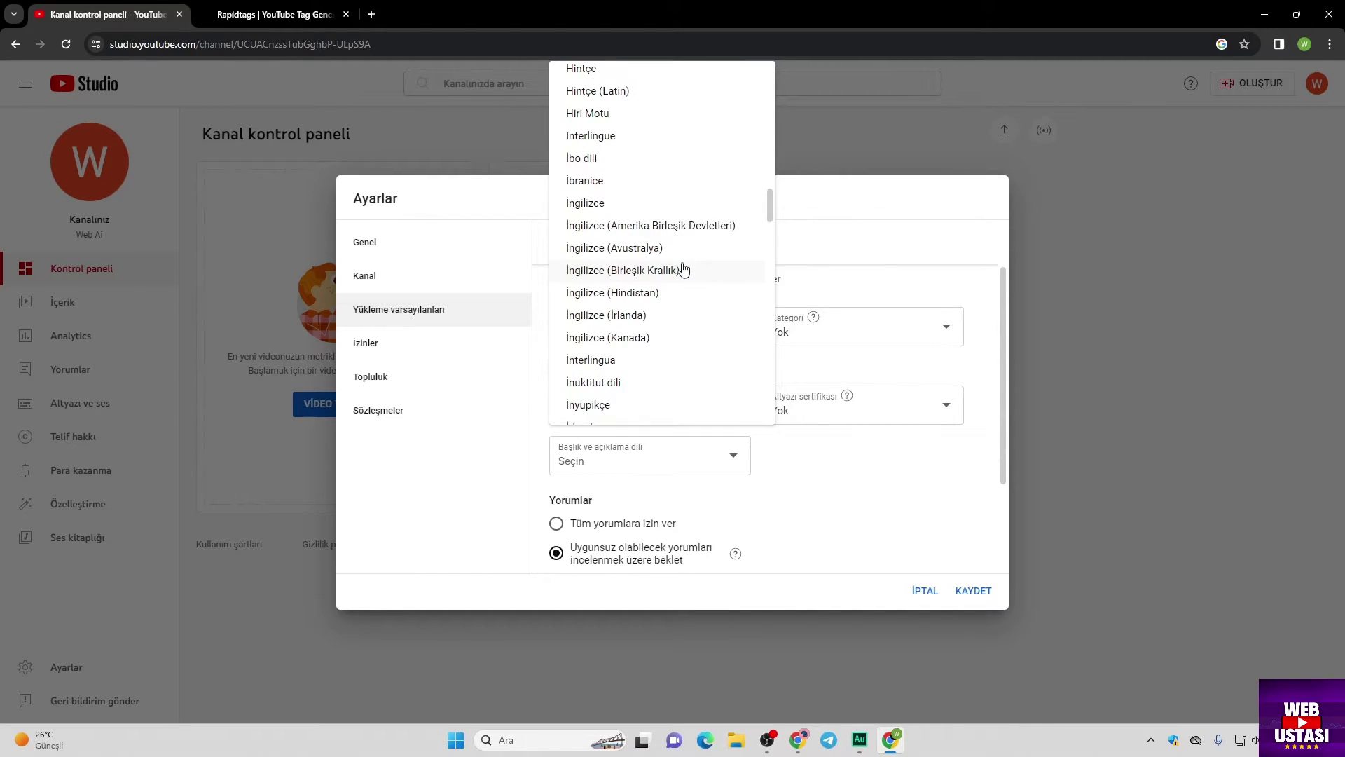
scroll(684, 270, down, 1)
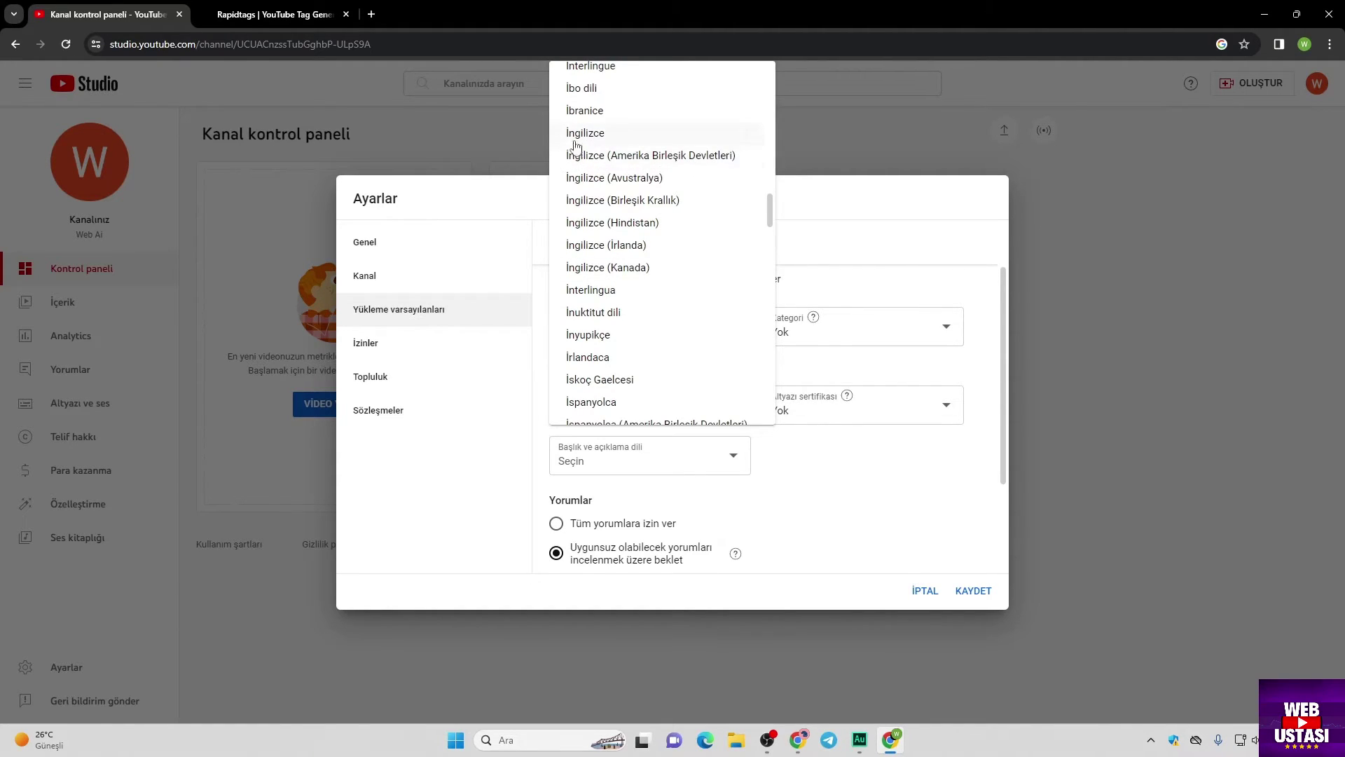
click(633, 133)
click(652, 459)
scroll(673, 360, up, 7)
scroll(675, 363, up, 2)
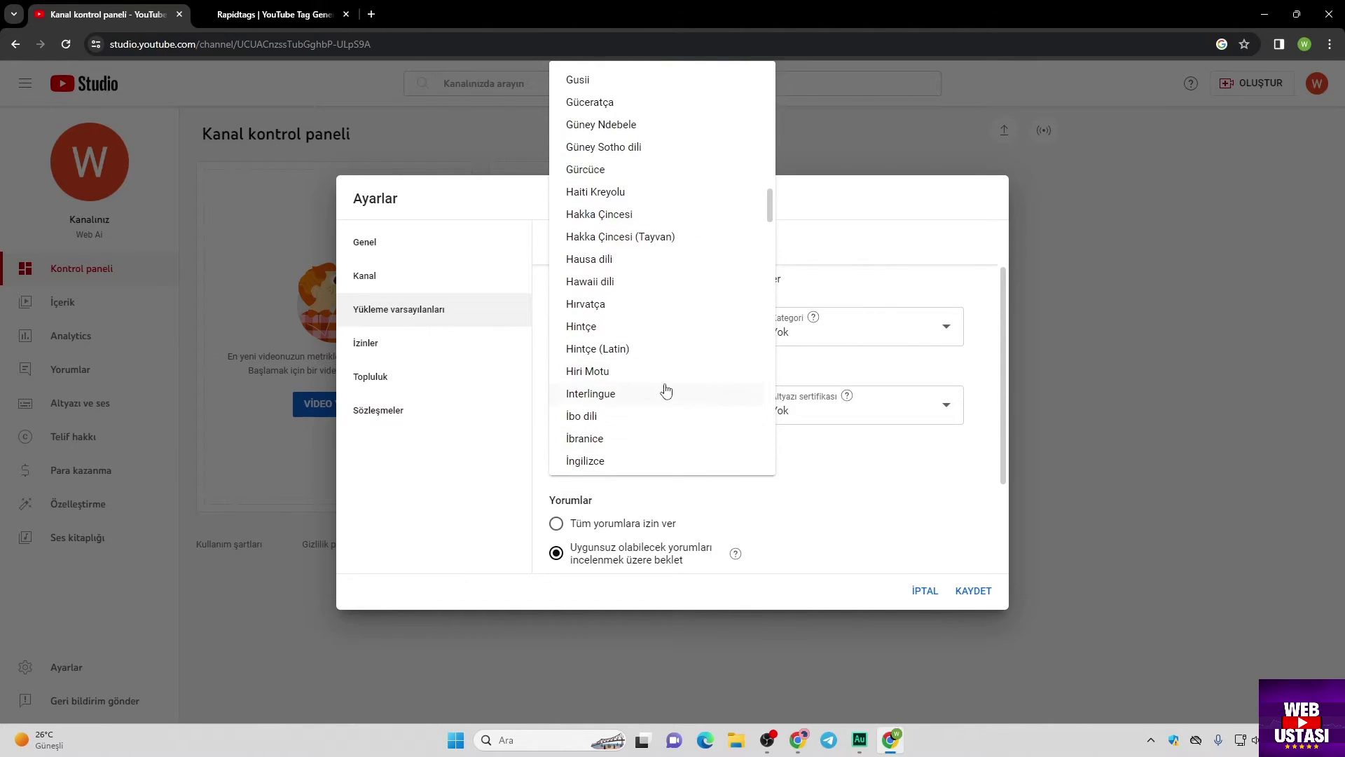
click(613, 479)
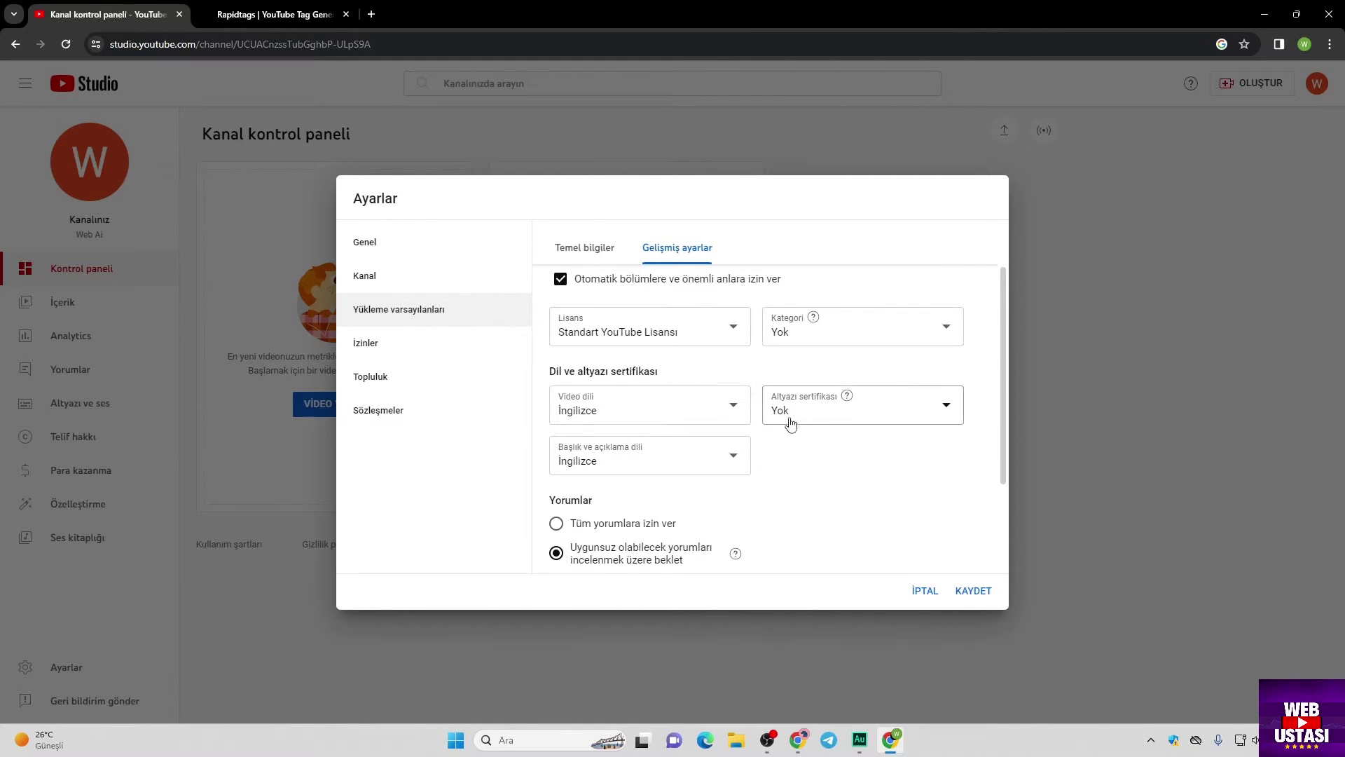
Set the default upload category to Eğitim, check the comment options and save the Studio settings.
click(896, 336)
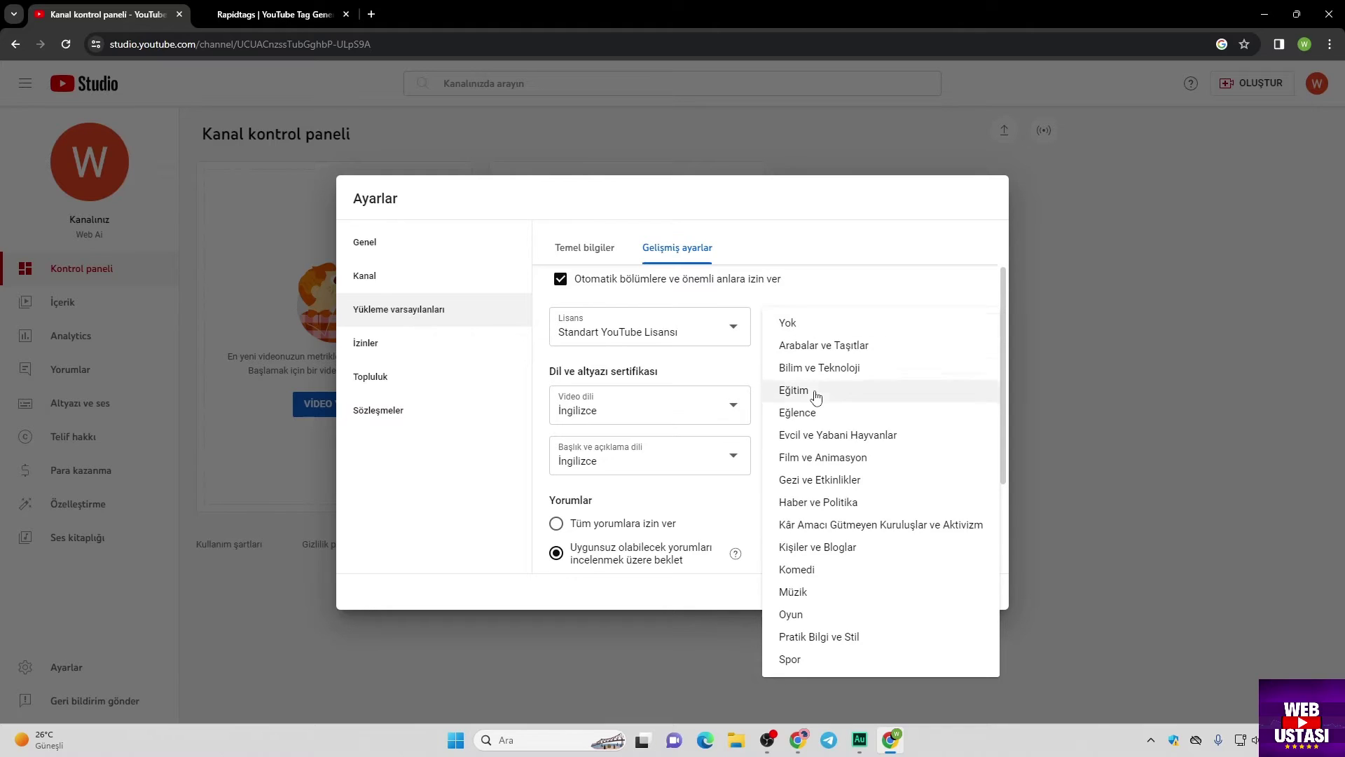
click(815, 397)
scroll(834, 459, down, 2)
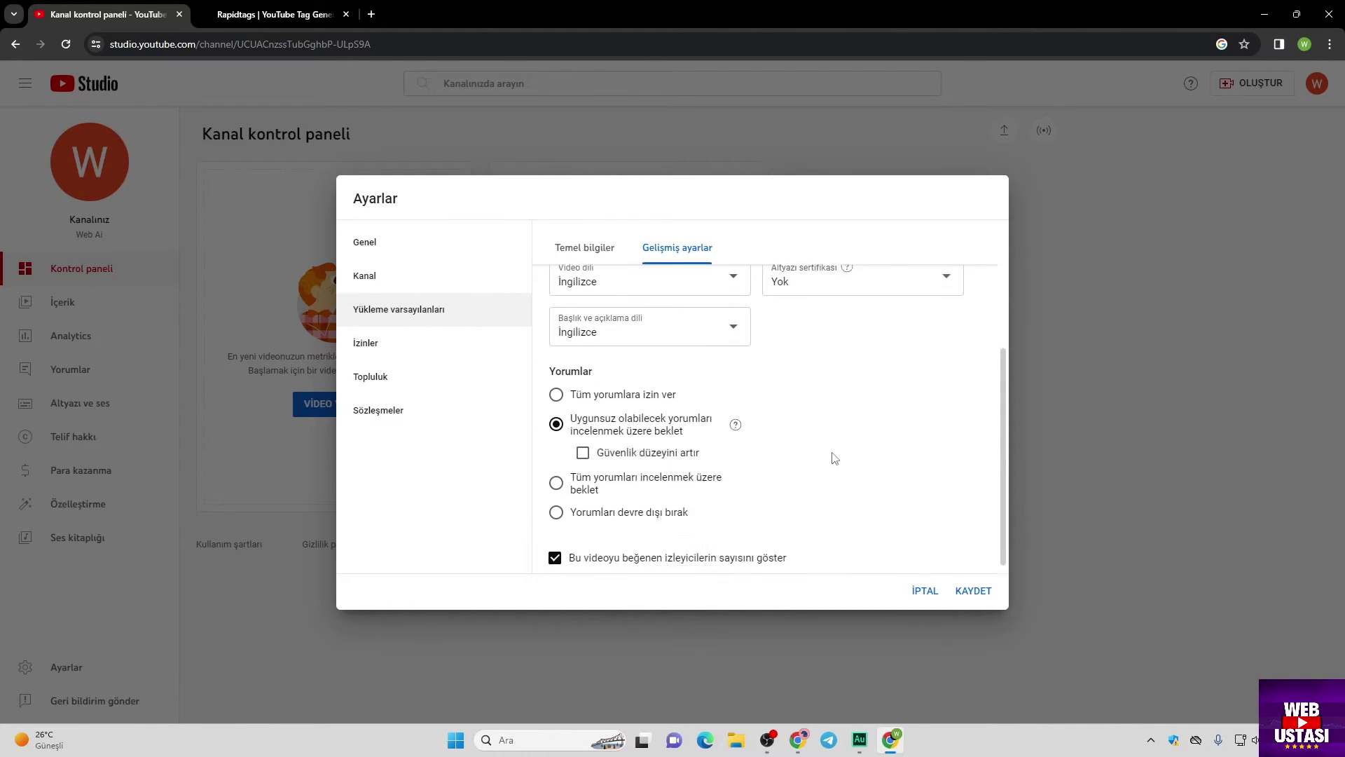
scroll(796, 441, up, 3)
scroll(808, 439, down, 3)
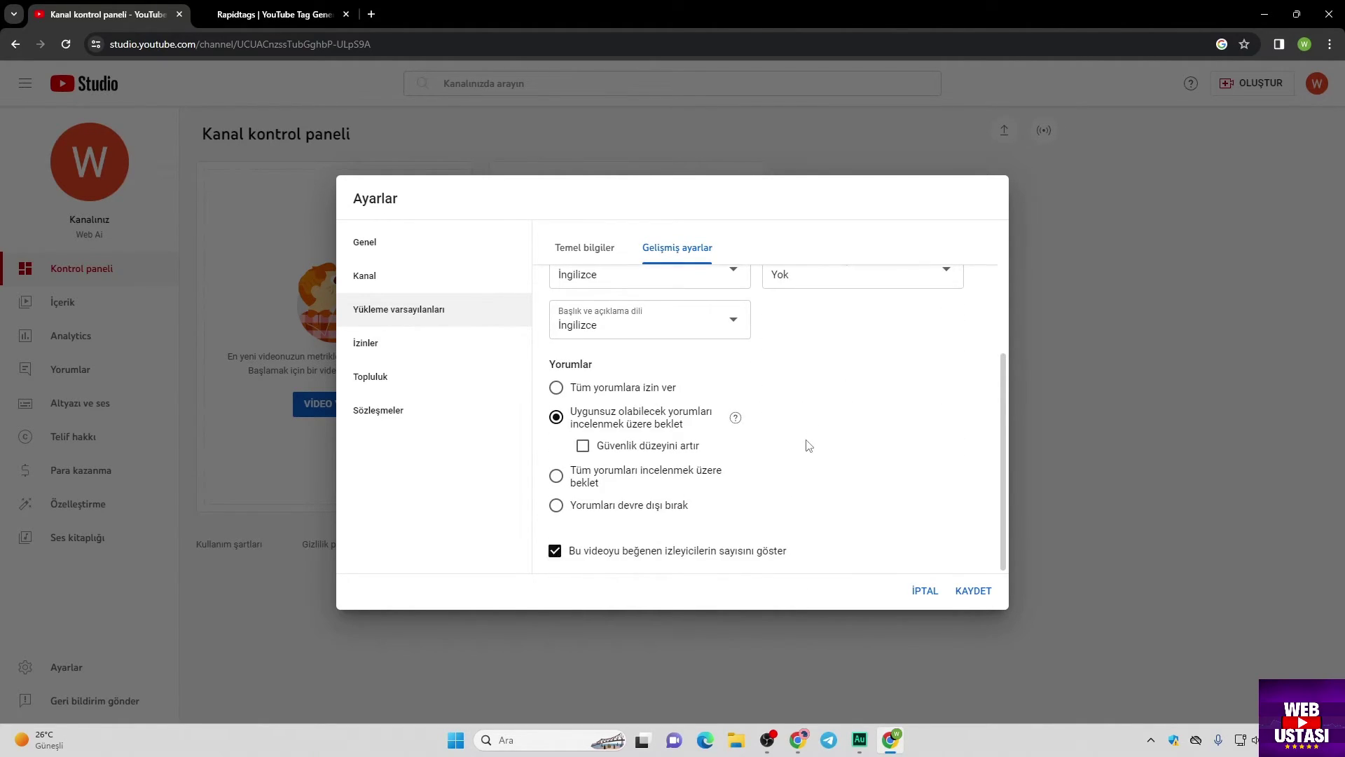
scroll(809, 446, up, 3)
scroll(810, 447, down, 3)
scroll(813, 450, up, 3)
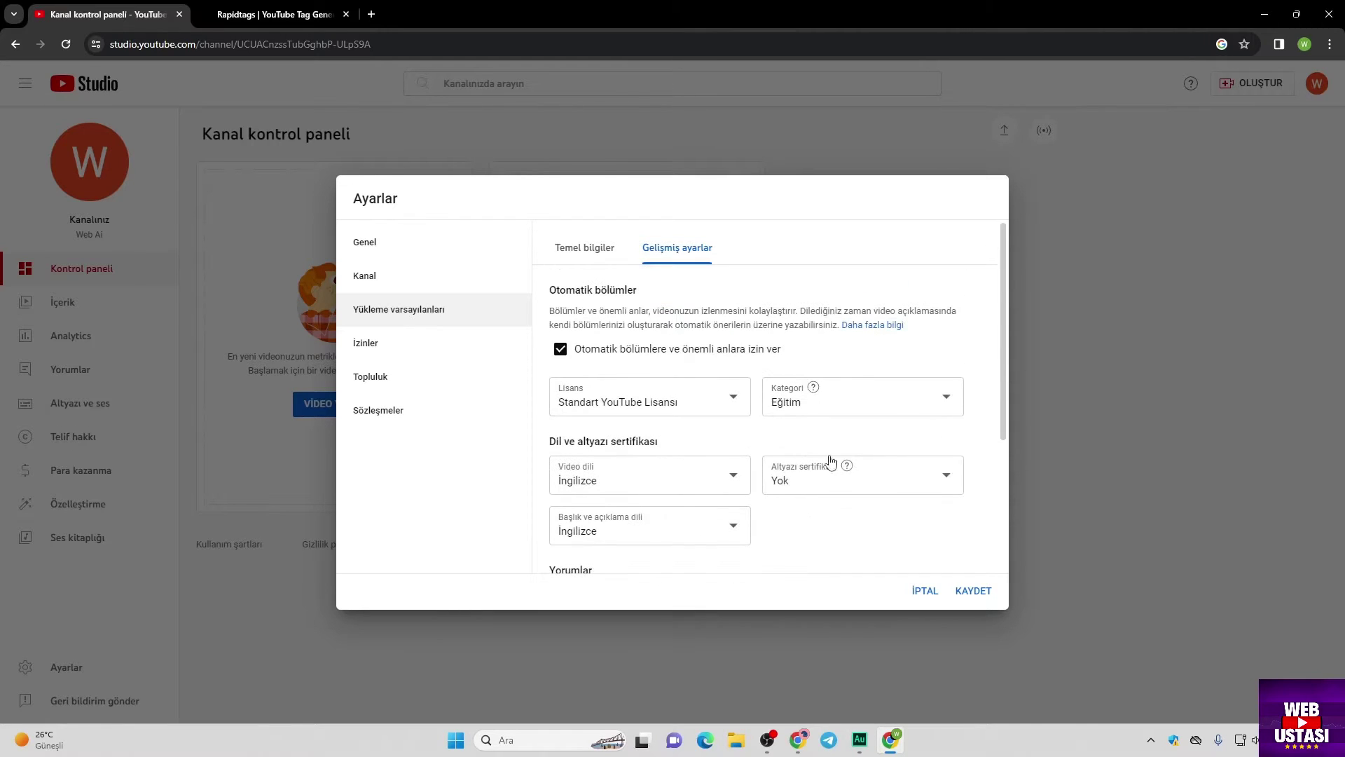
click(974, 592)
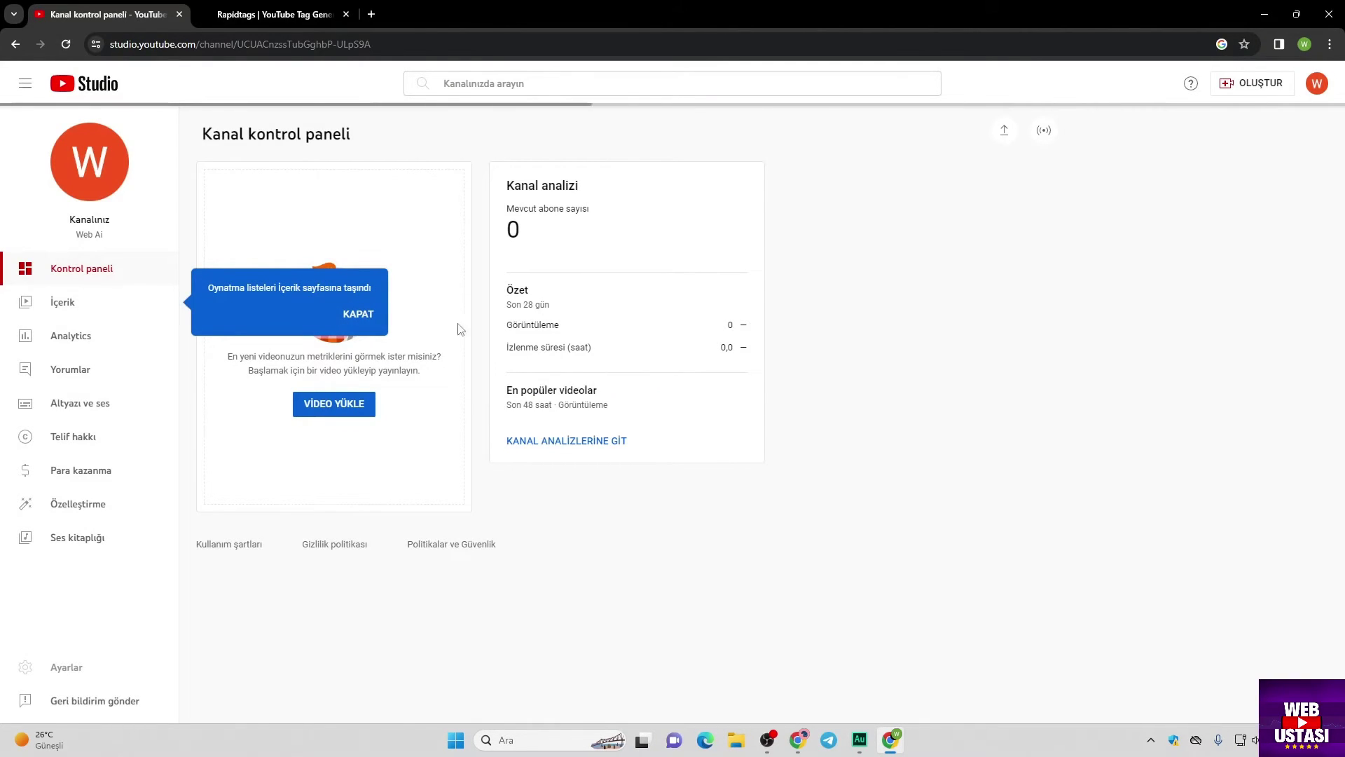
Dismiss the playlists notice and open the channel description in the basic information of the channel customization.
click(358, 314)
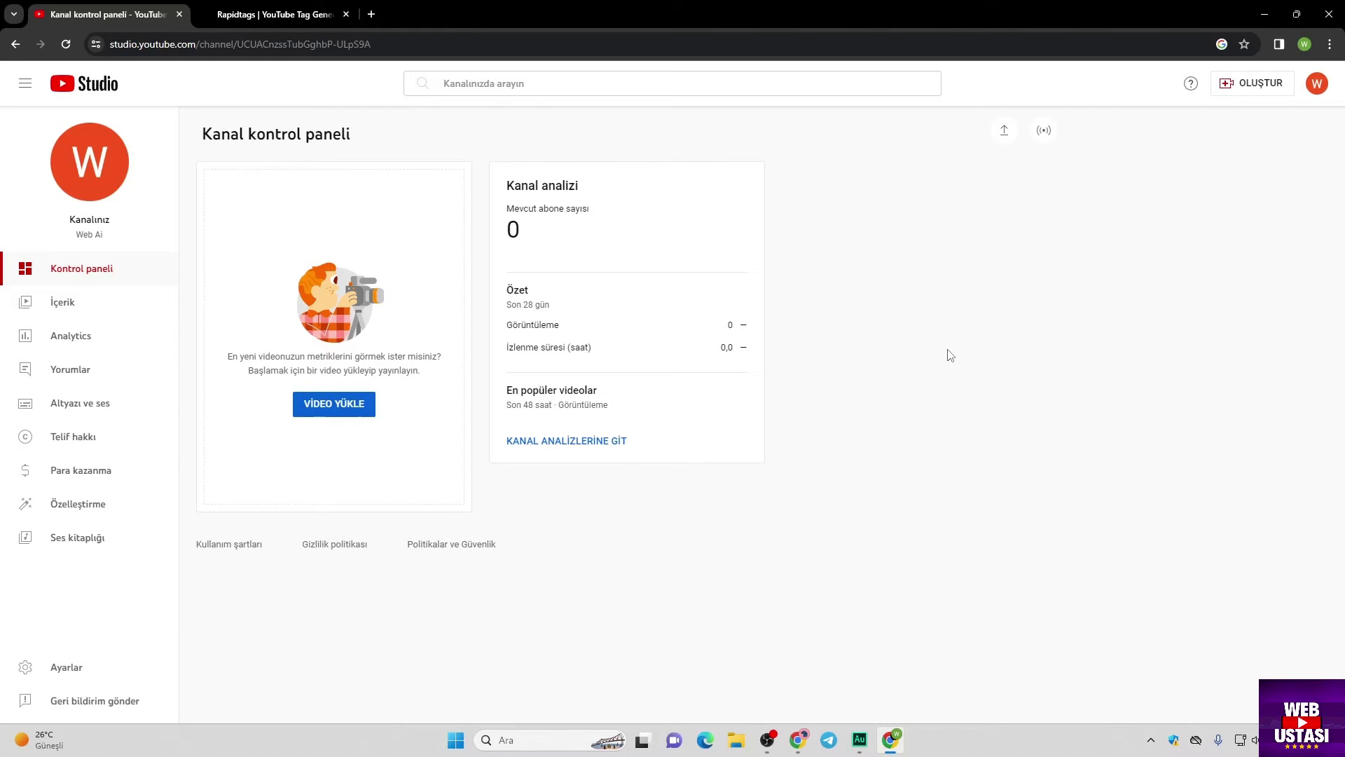
click(113, 508)
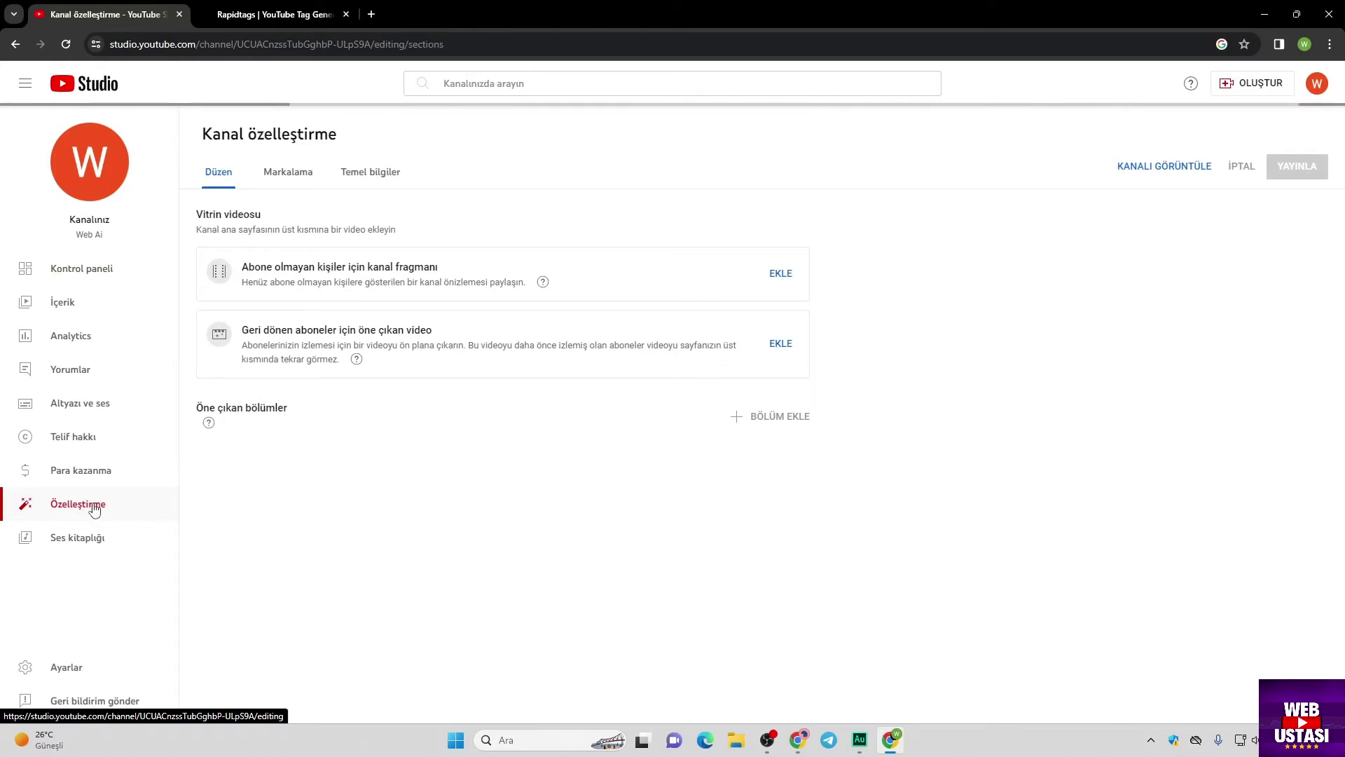
click(351, 181)
scroll(336, 379, down, 2)
click(279, 354)
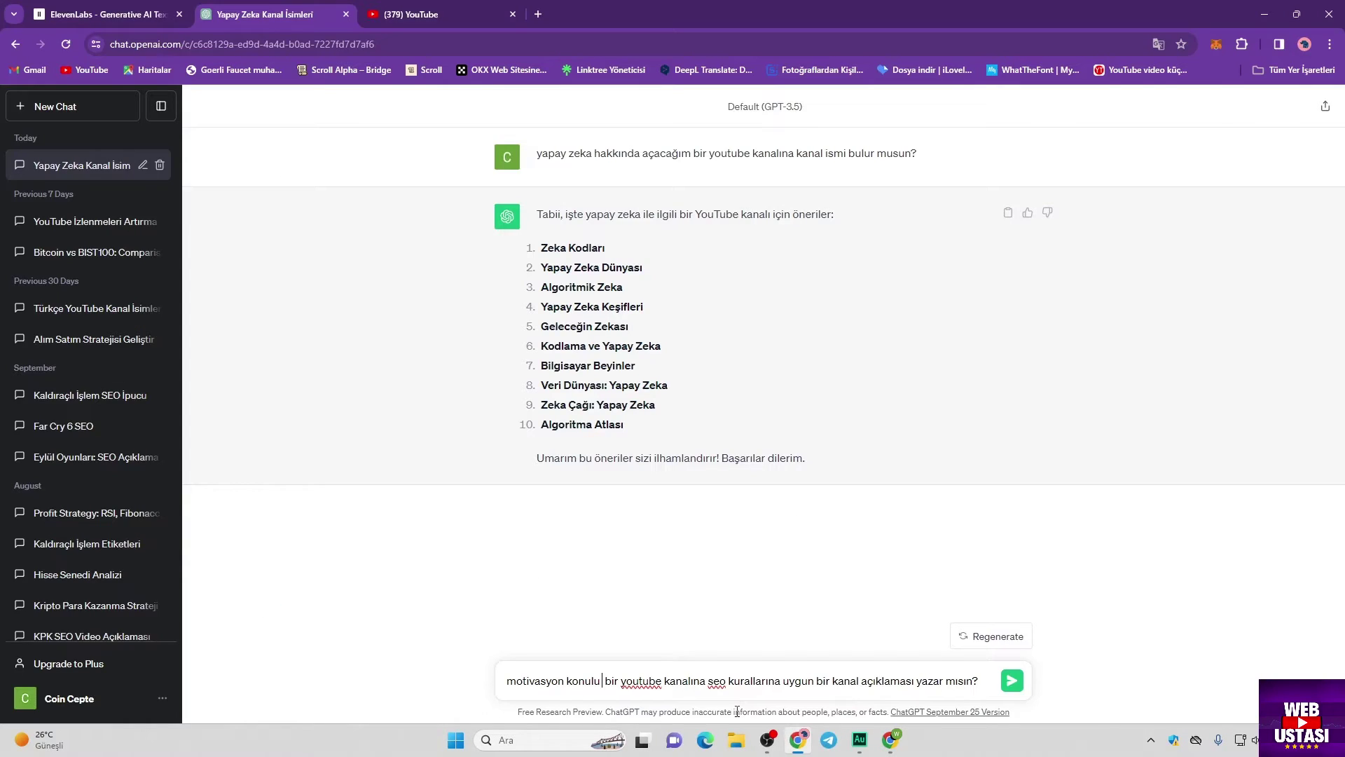
Specify "ingilizce" in the ChatGPT prompt for an SEO-friendly motivation channel description and send it.
text(ingilizce)
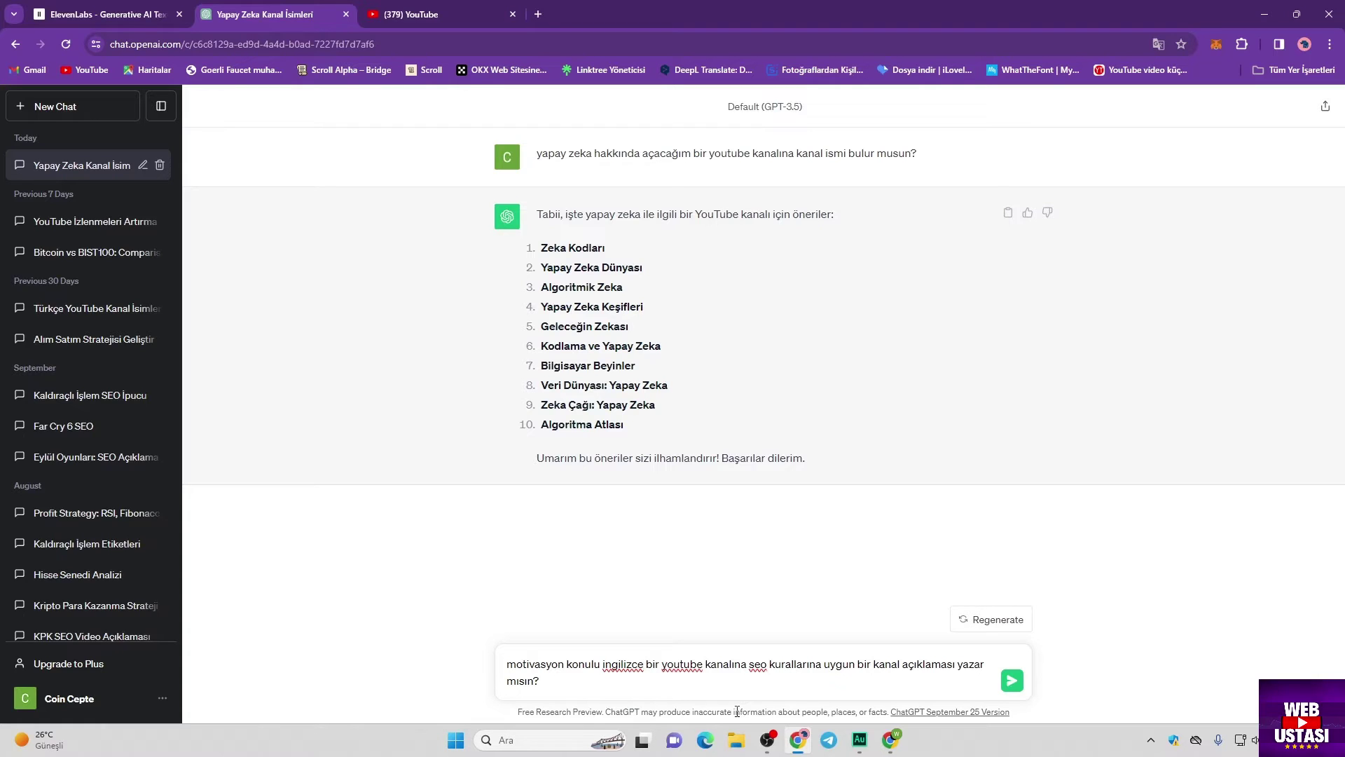
click(1012, 680)
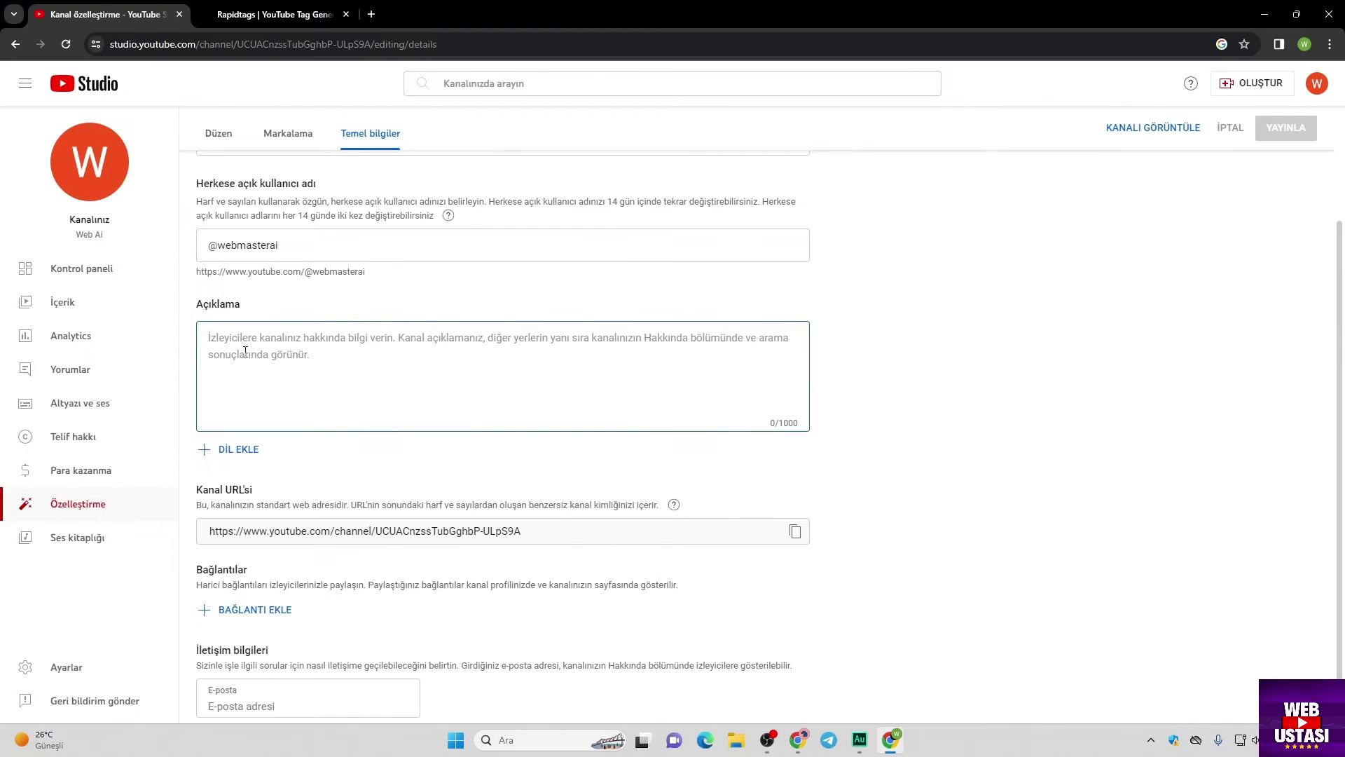
Paste the generated text as the YouTube channel description, delete its Stay Connected and Why InspireSphere sections, and open the branding settings.
key(ctrl+v)
drag(349, 380, 211, 329)
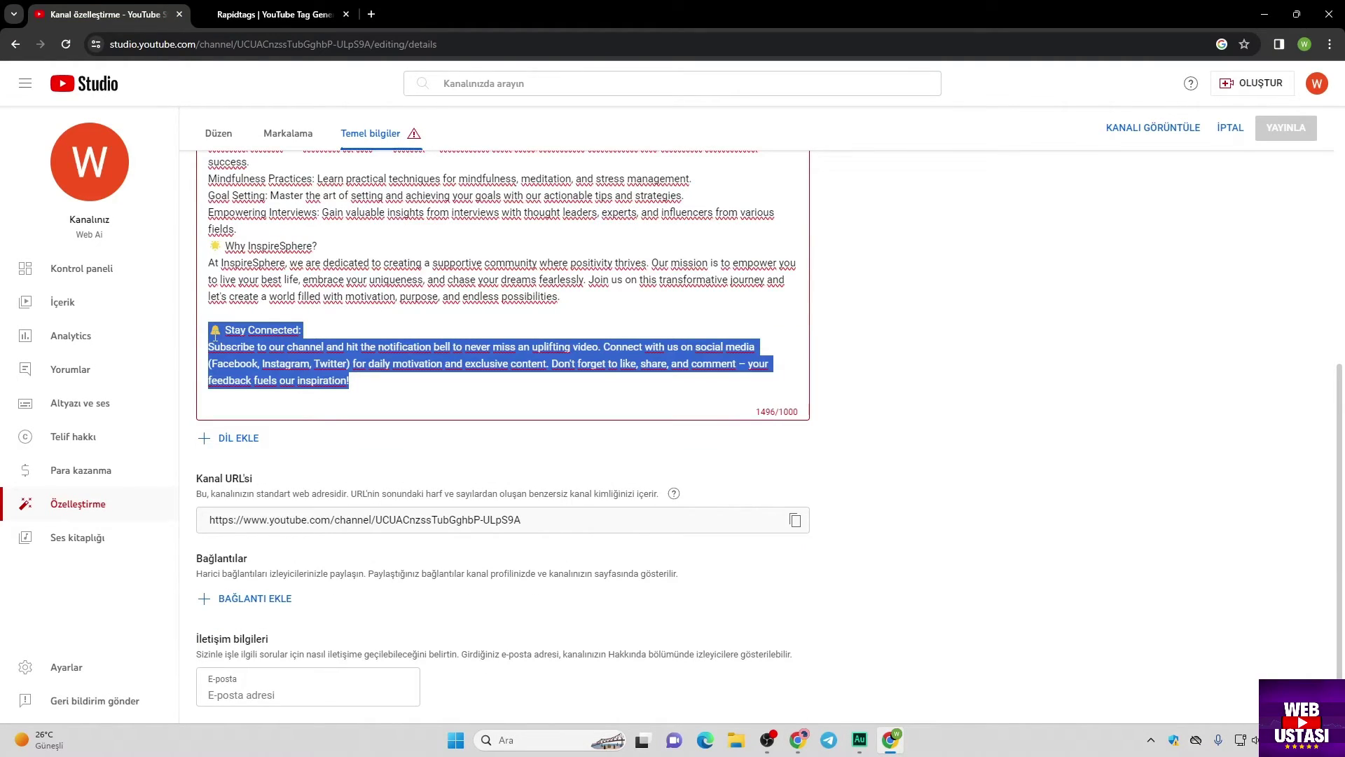
key(BackSpace)
key(BackSpace)
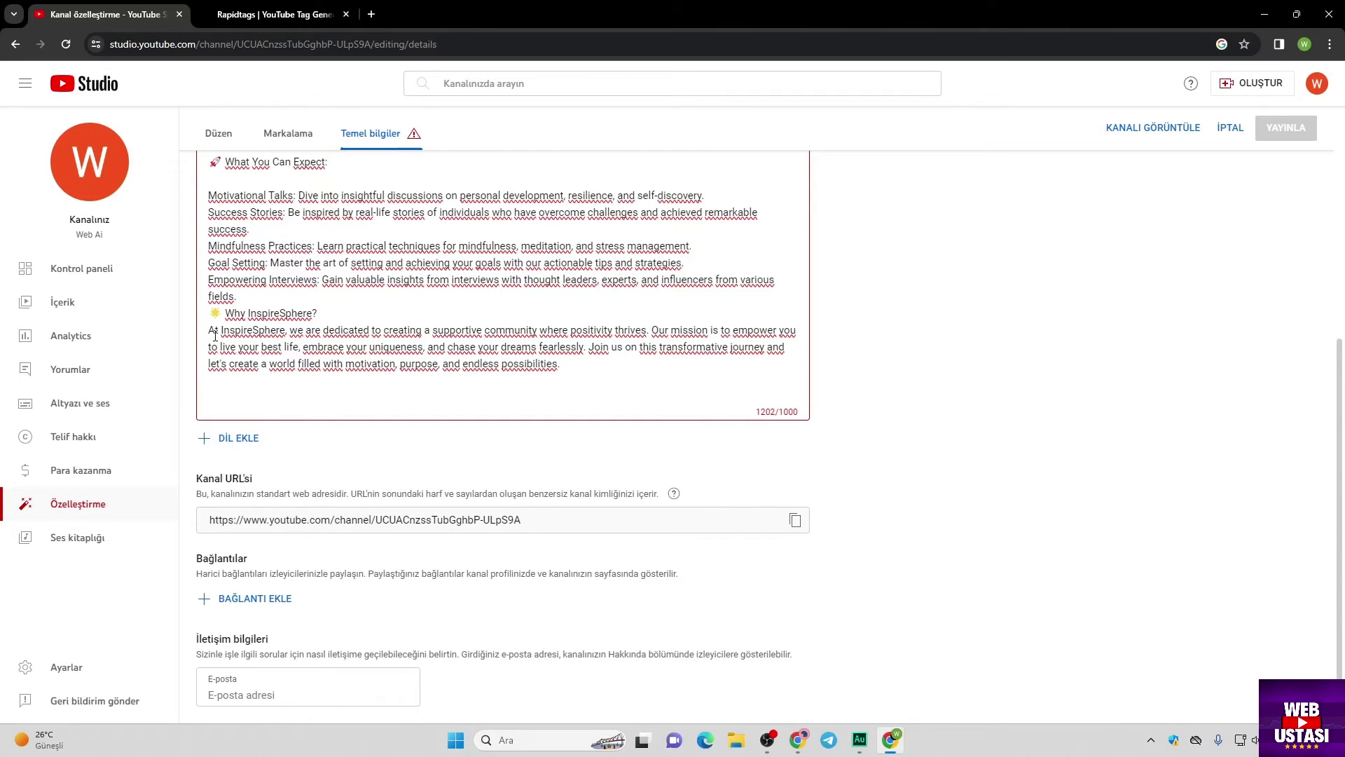
triple_click(216, 335)
key(BackSpace)
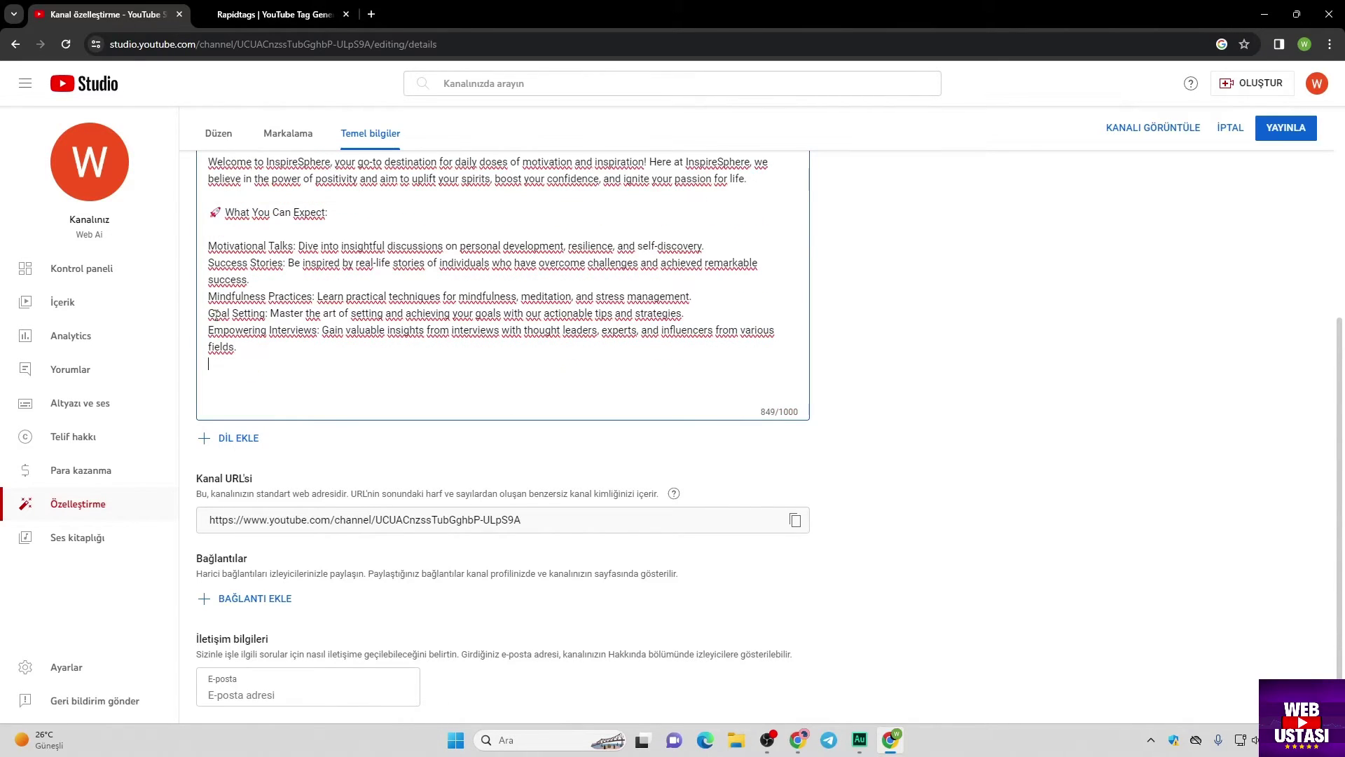
click(293, 692)
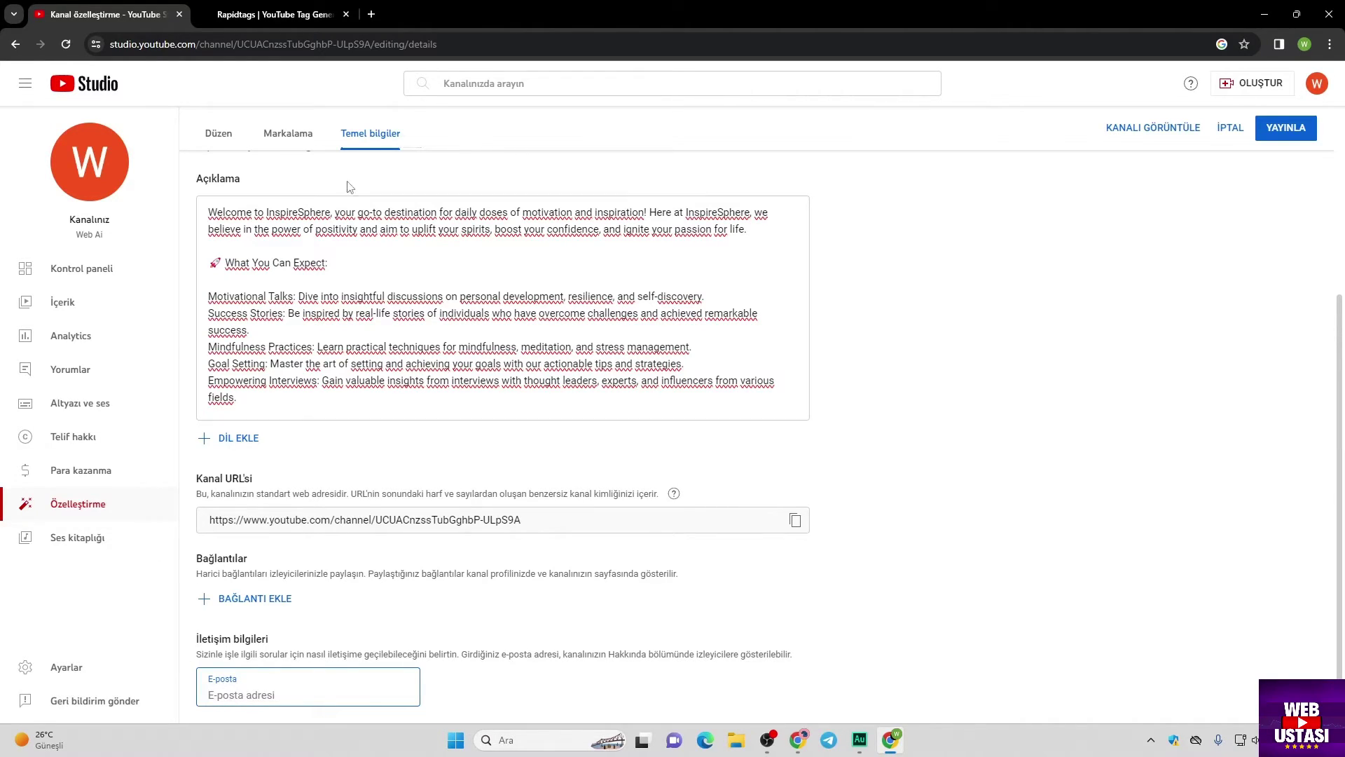
click(288, 133)
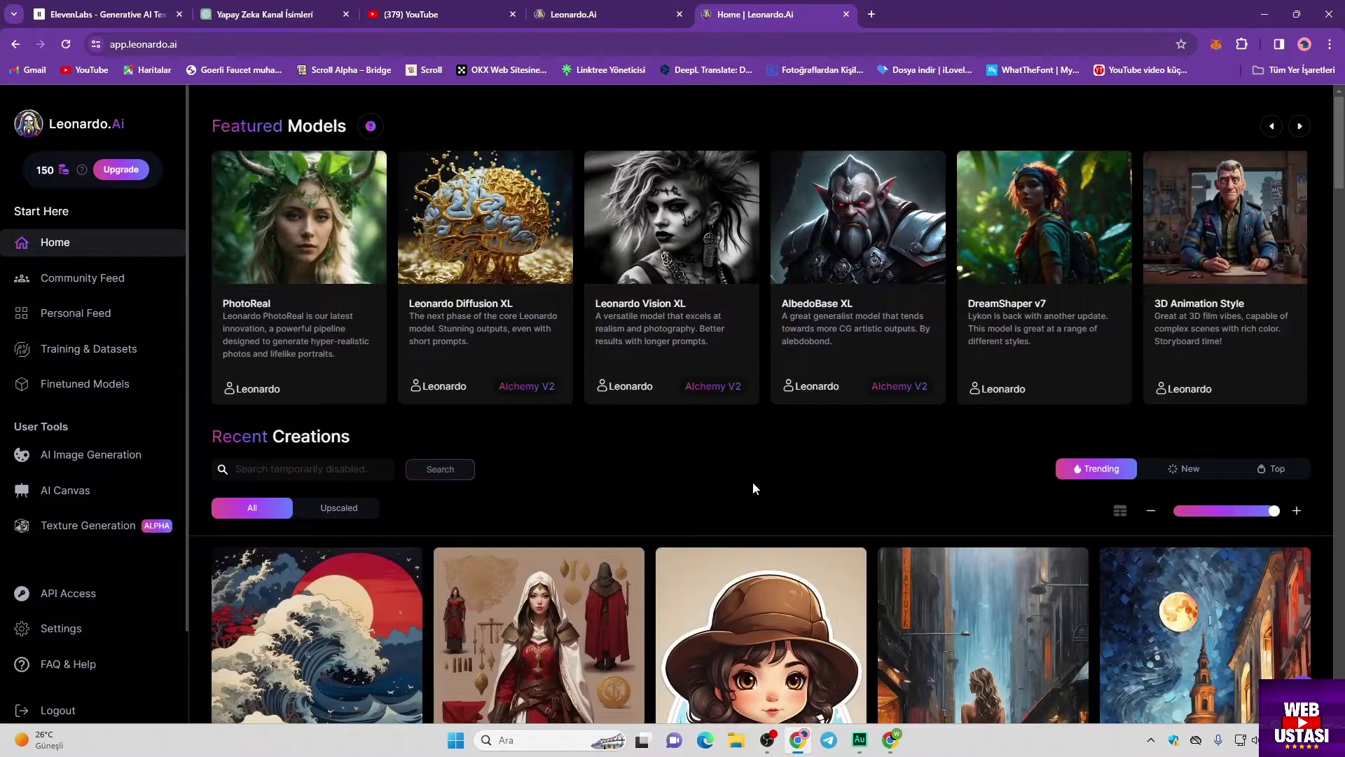
Switch to Leonardo.Ai, open AI Image Generation and dismiss the introduction.
click(253, 44)
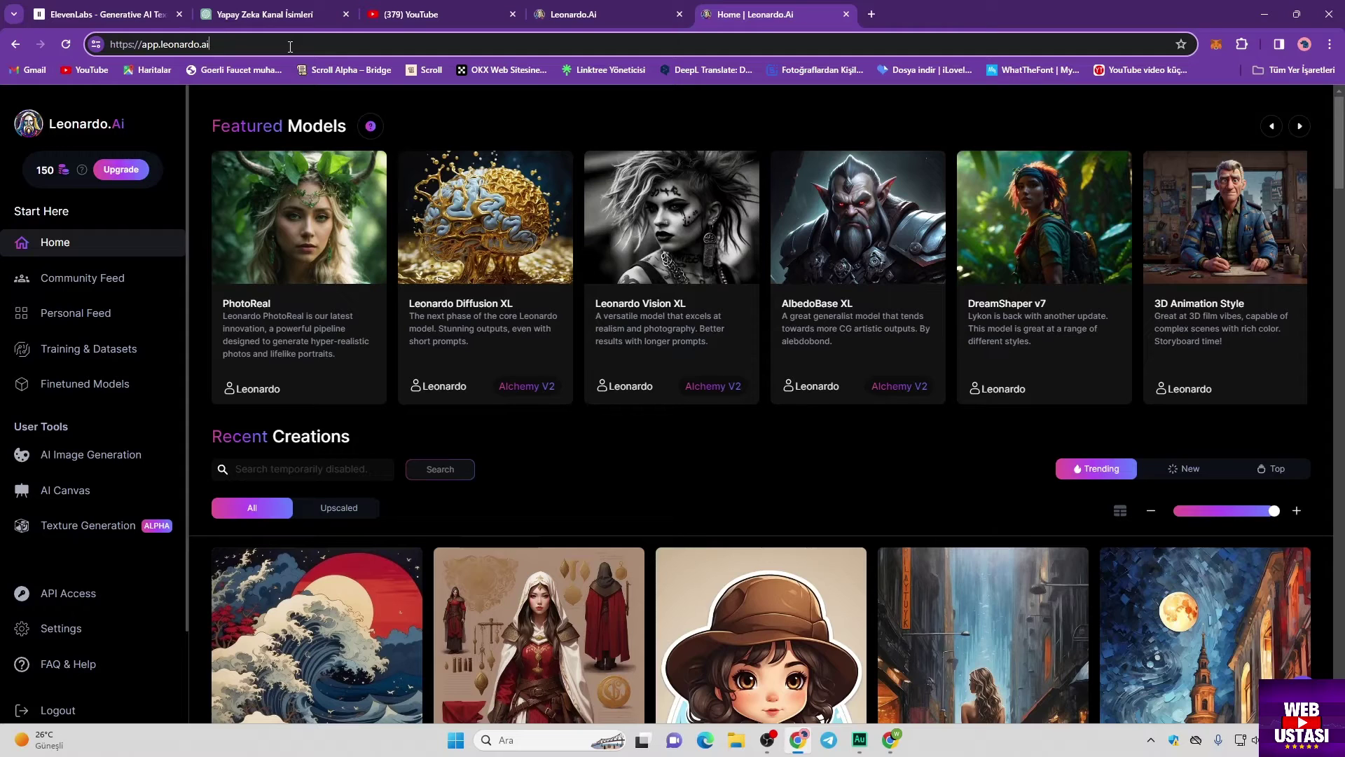
click(75, 465)
click(735, 618)
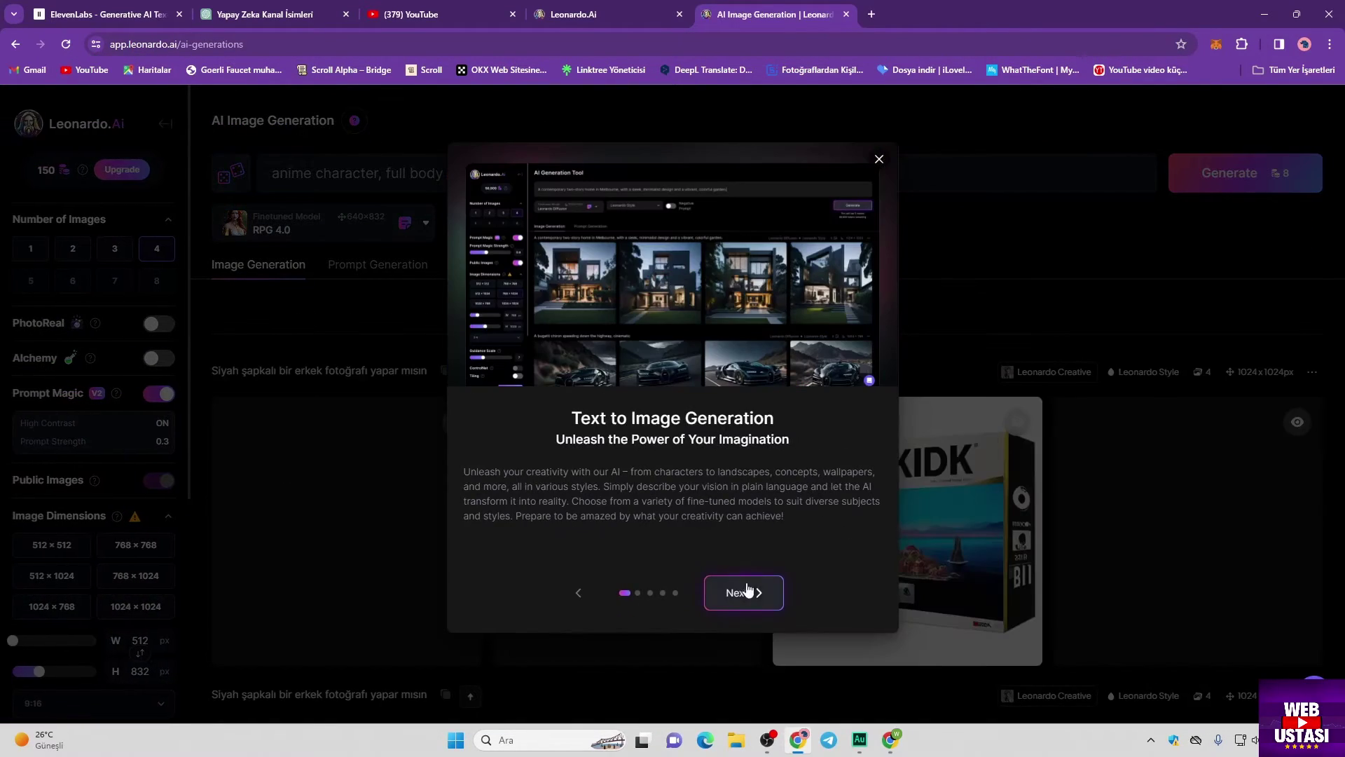
click(880, 159)
Generate four images from the prompt "gym motivation".
click(457, 173)
text(gy)
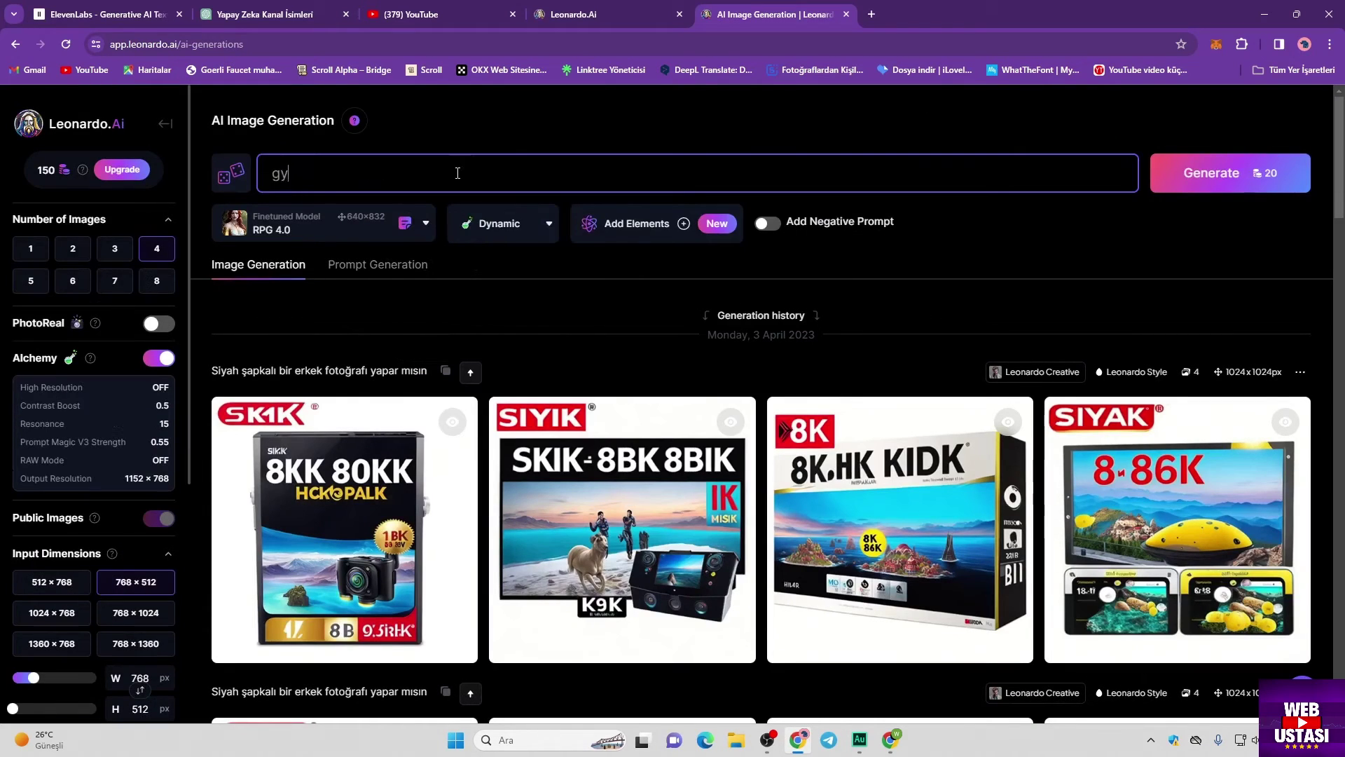
text(m motivation)
key(Return)
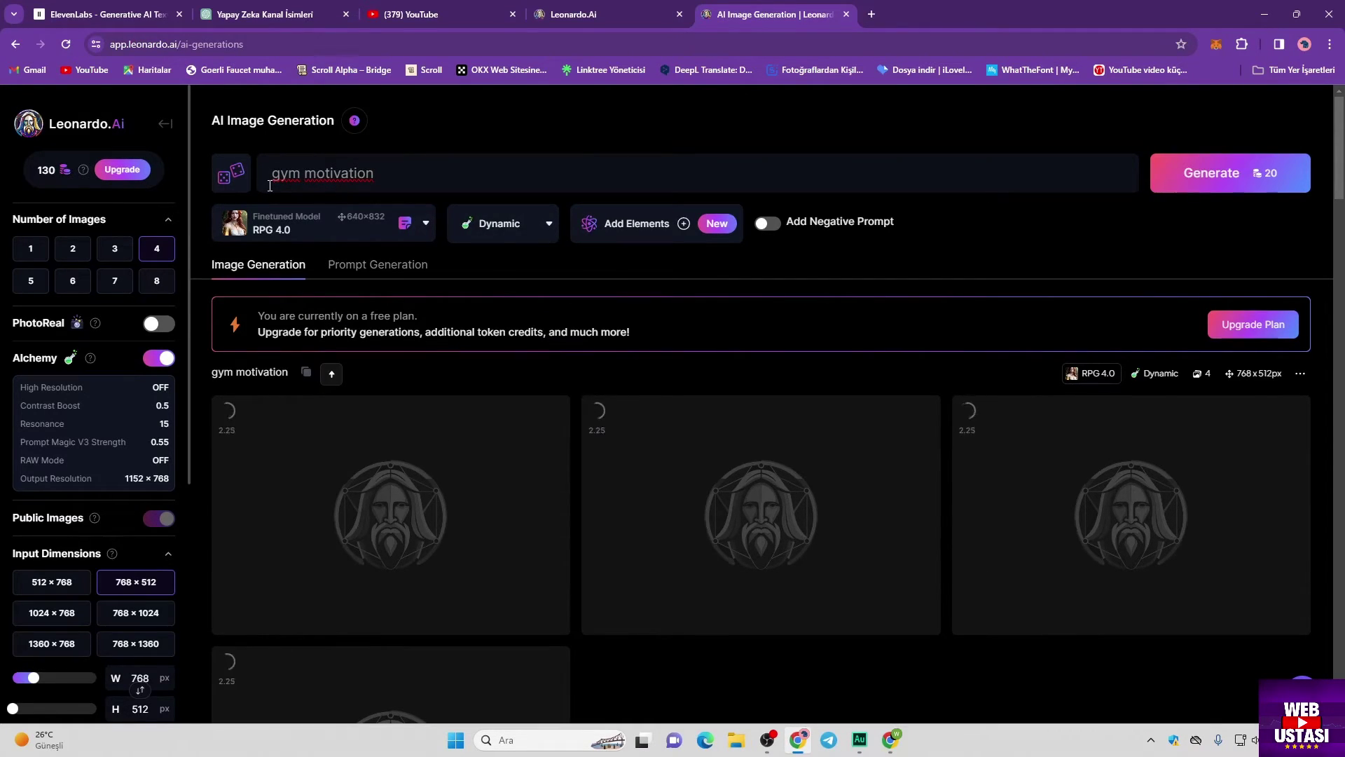
triple_click(393, 175)
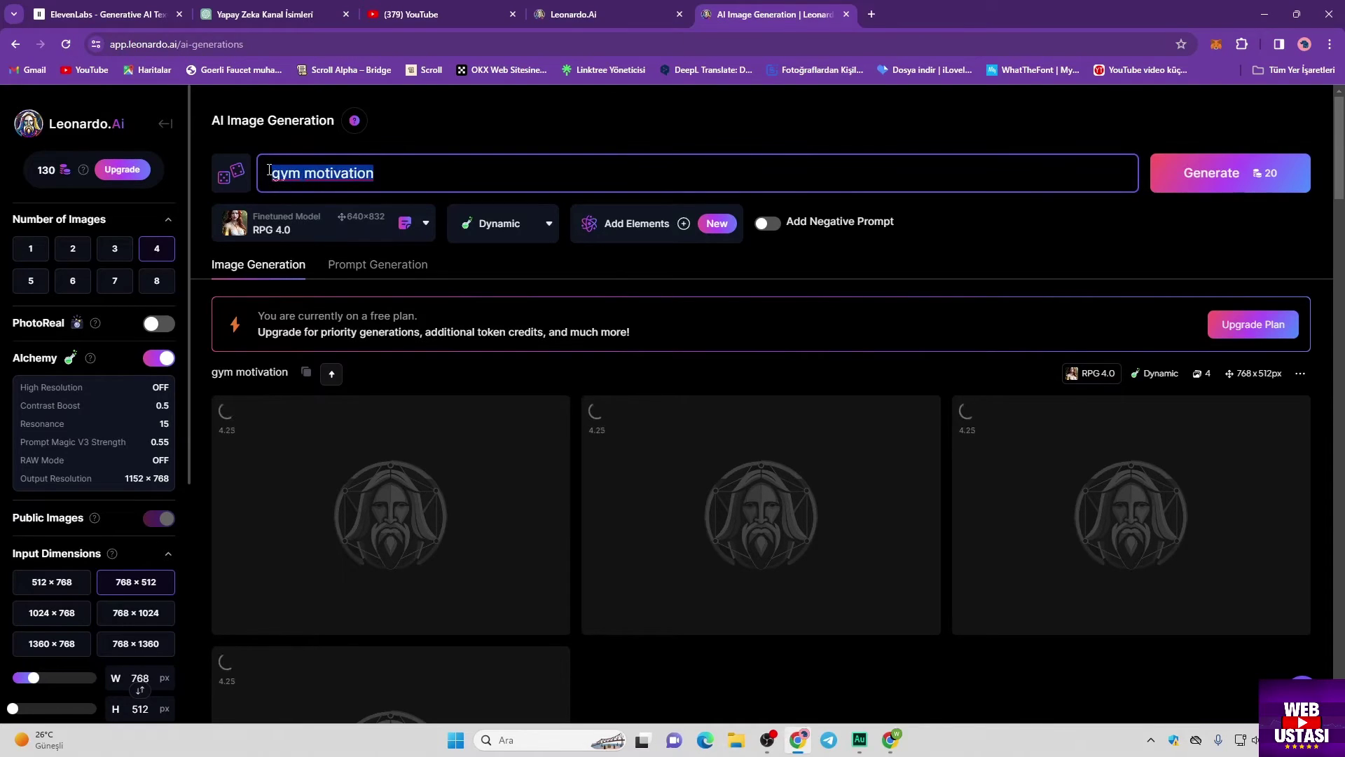
click(424, 176)
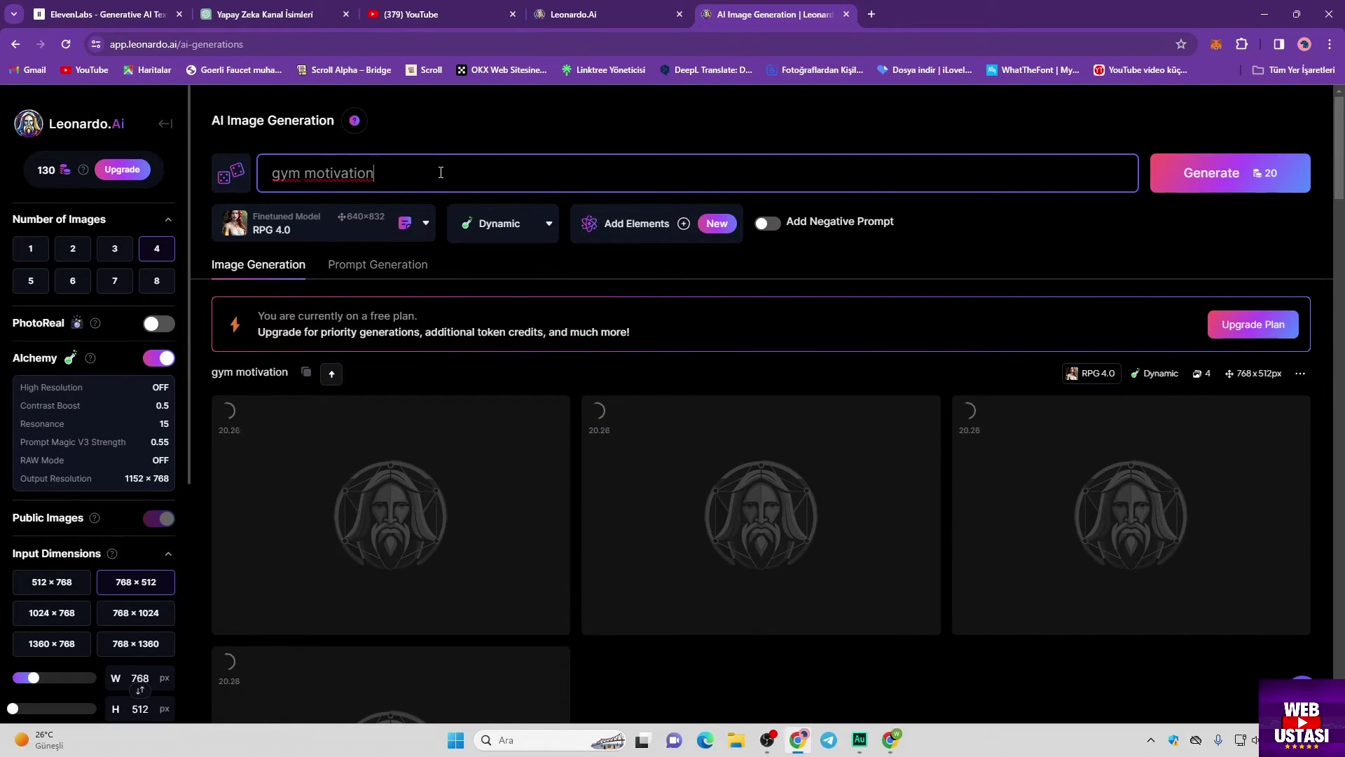
Review the generated gym images, open the first one and download it.
scroll(809, 528, down, 3)
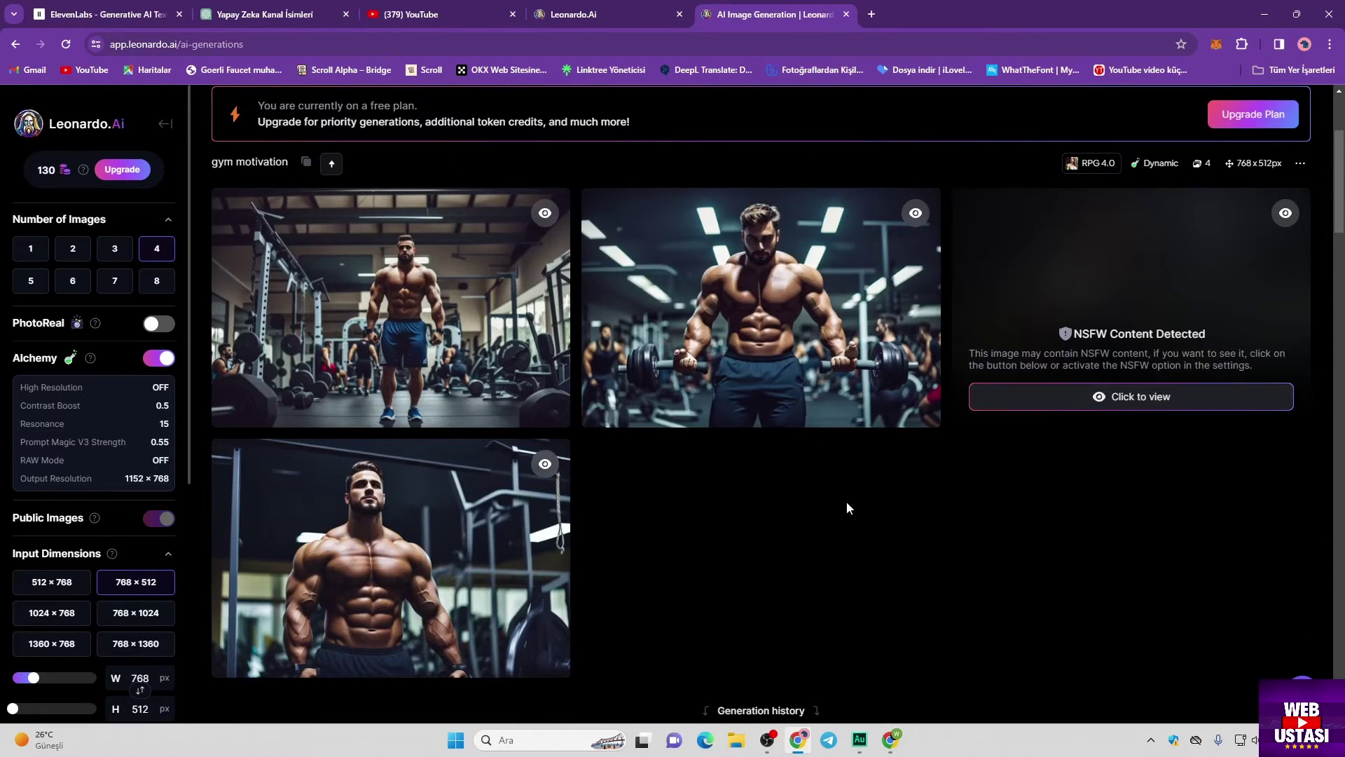
scroll(855, 510, up, 2)
click(391, 449)
click(835, 666)
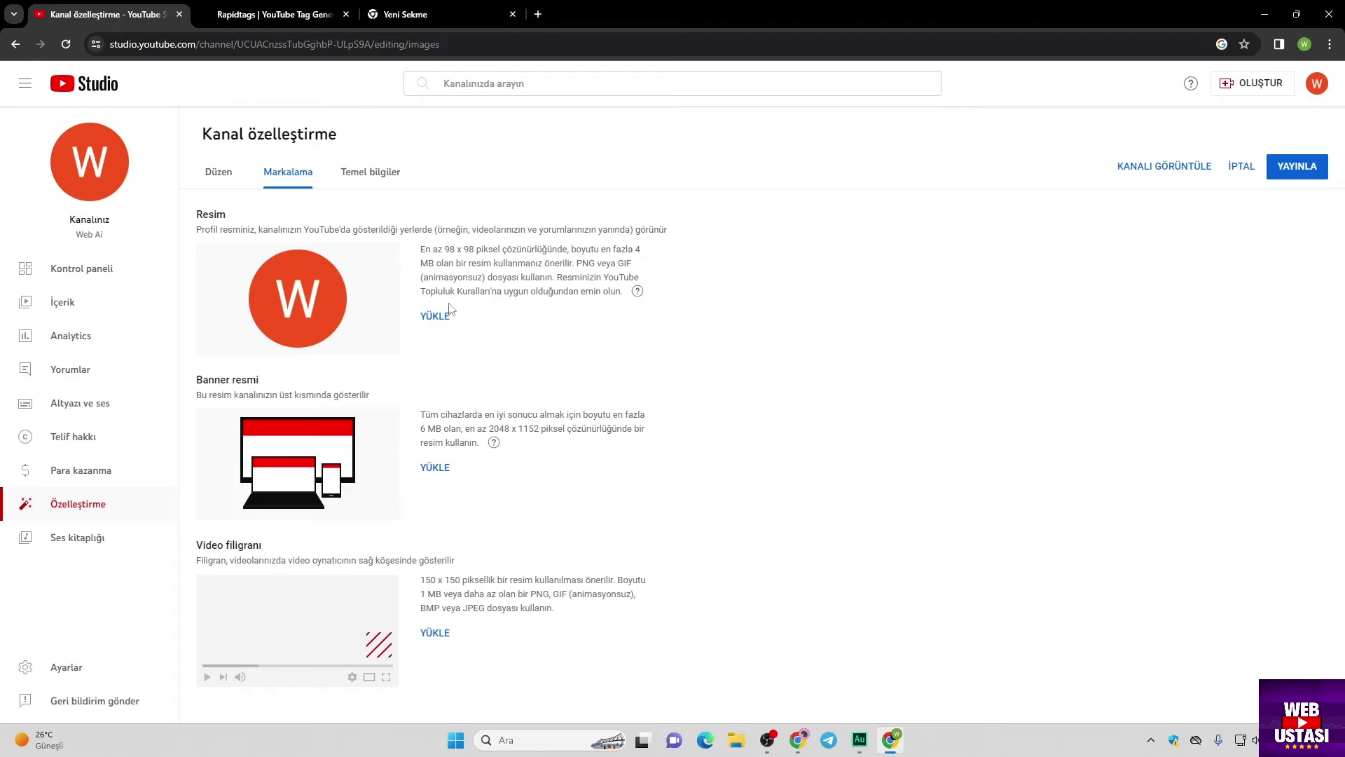
Upload the downloaded gym image as the YouTube channel's profile picture with the default crop and publish the channel changes.
click(435, 315)
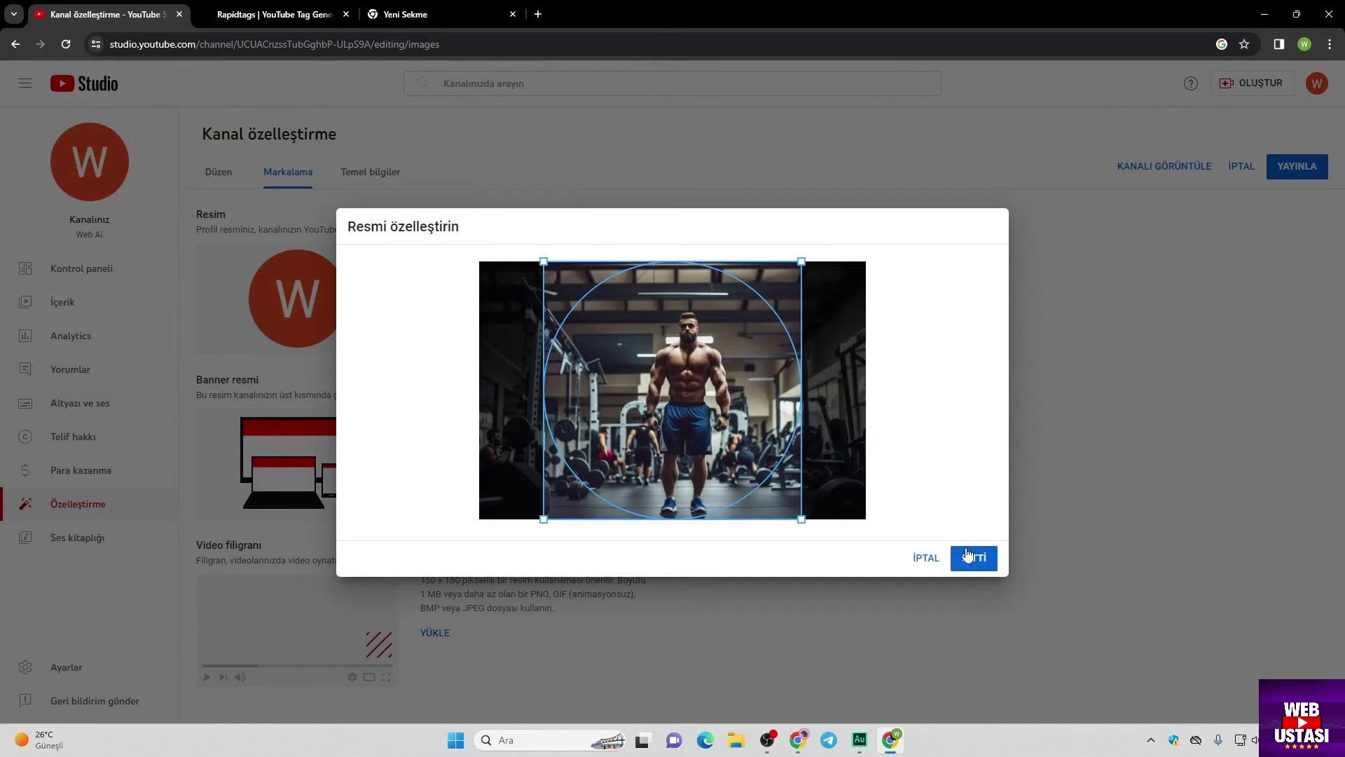
click(967, 555)
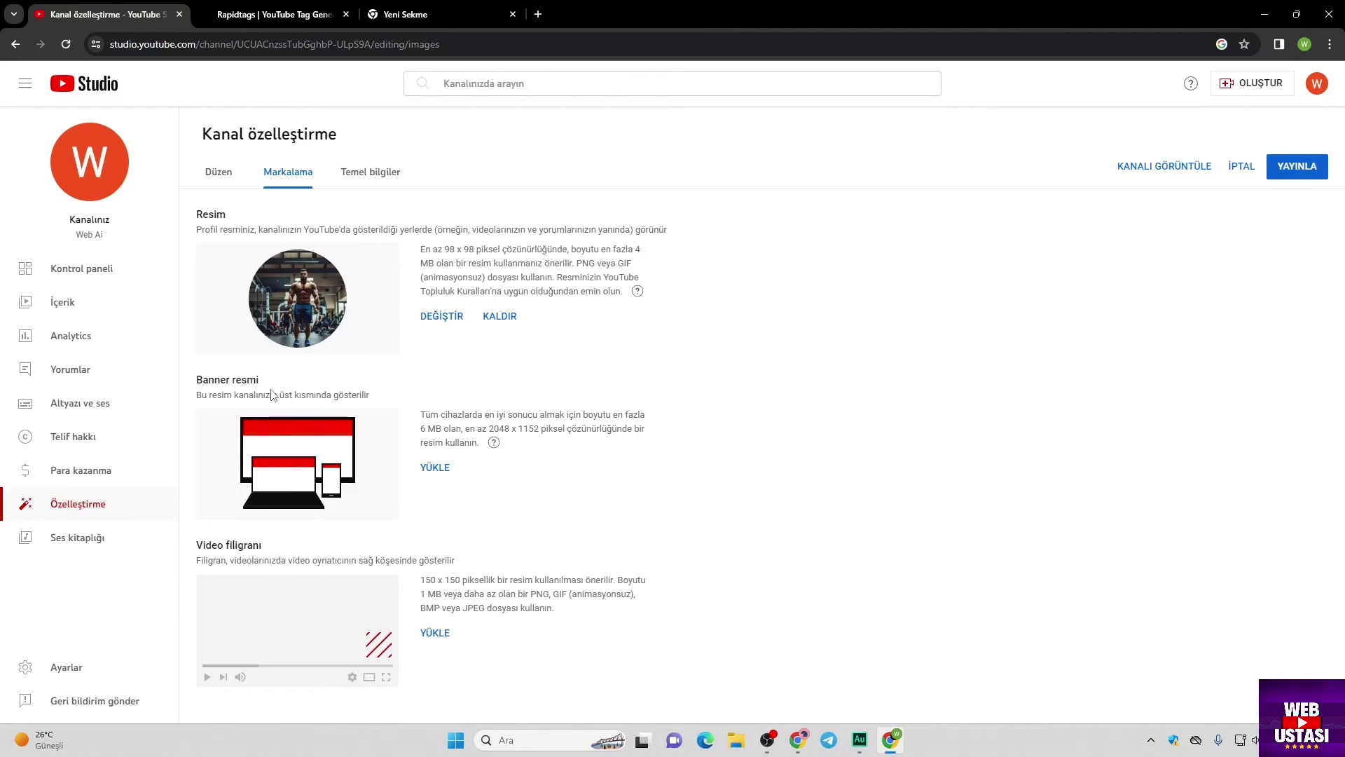
click(1292, 165)
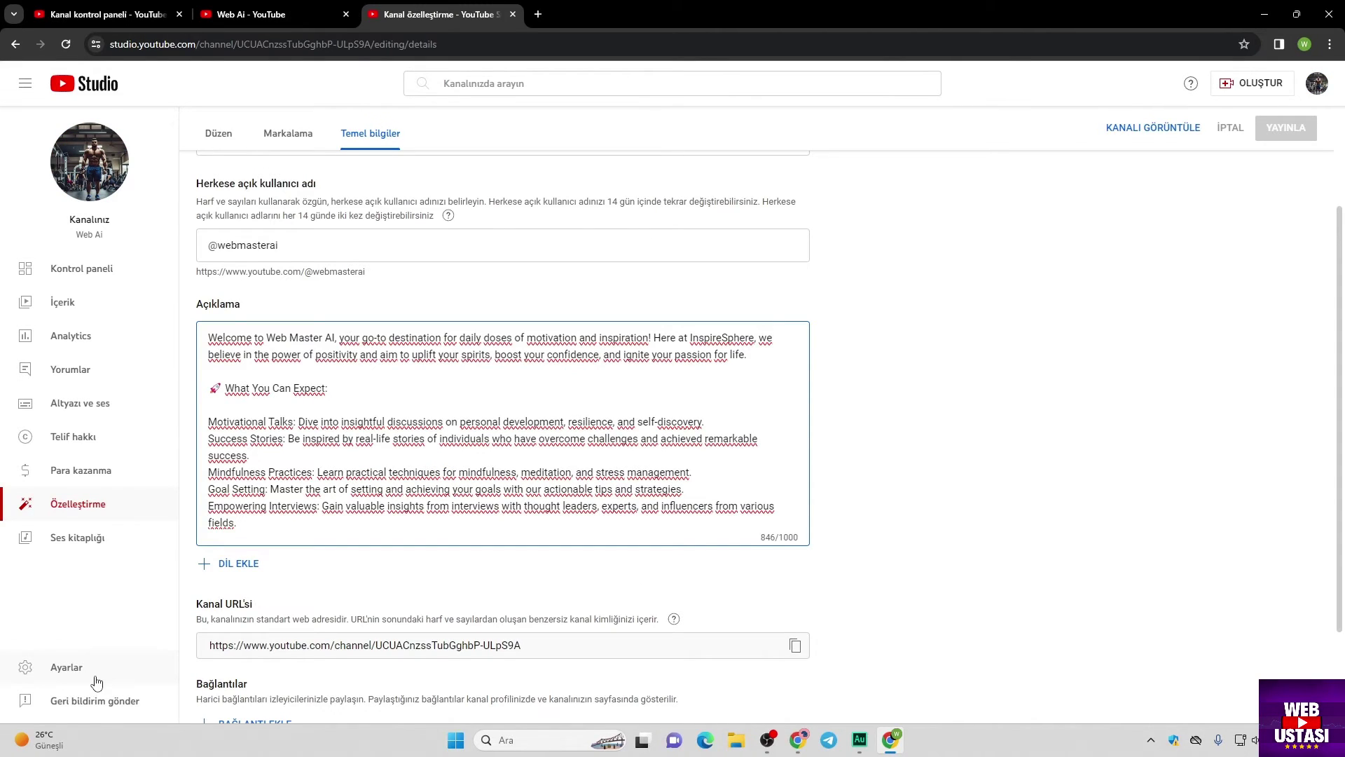
Review the layout options of the channel customization and view the public channel page.
scroll(600, 488, up, 3)
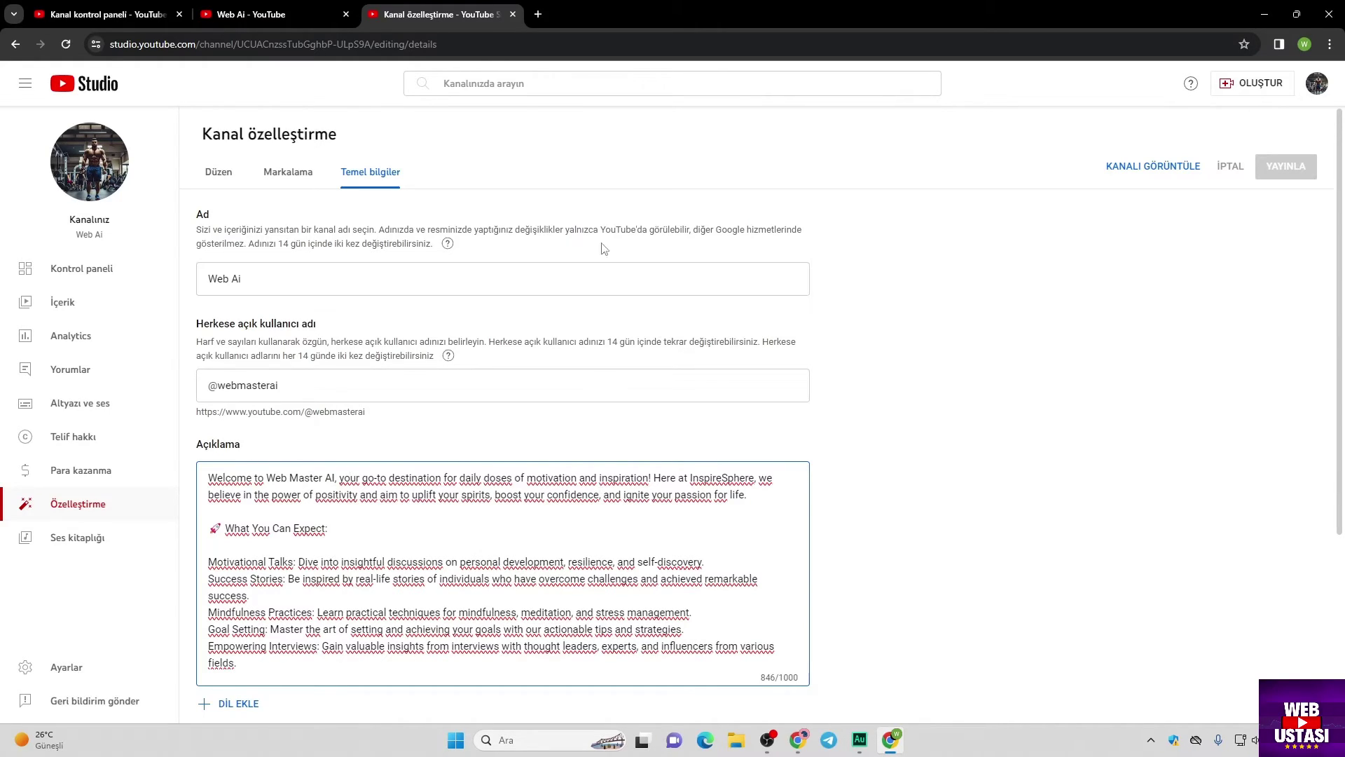
click(206, 169)
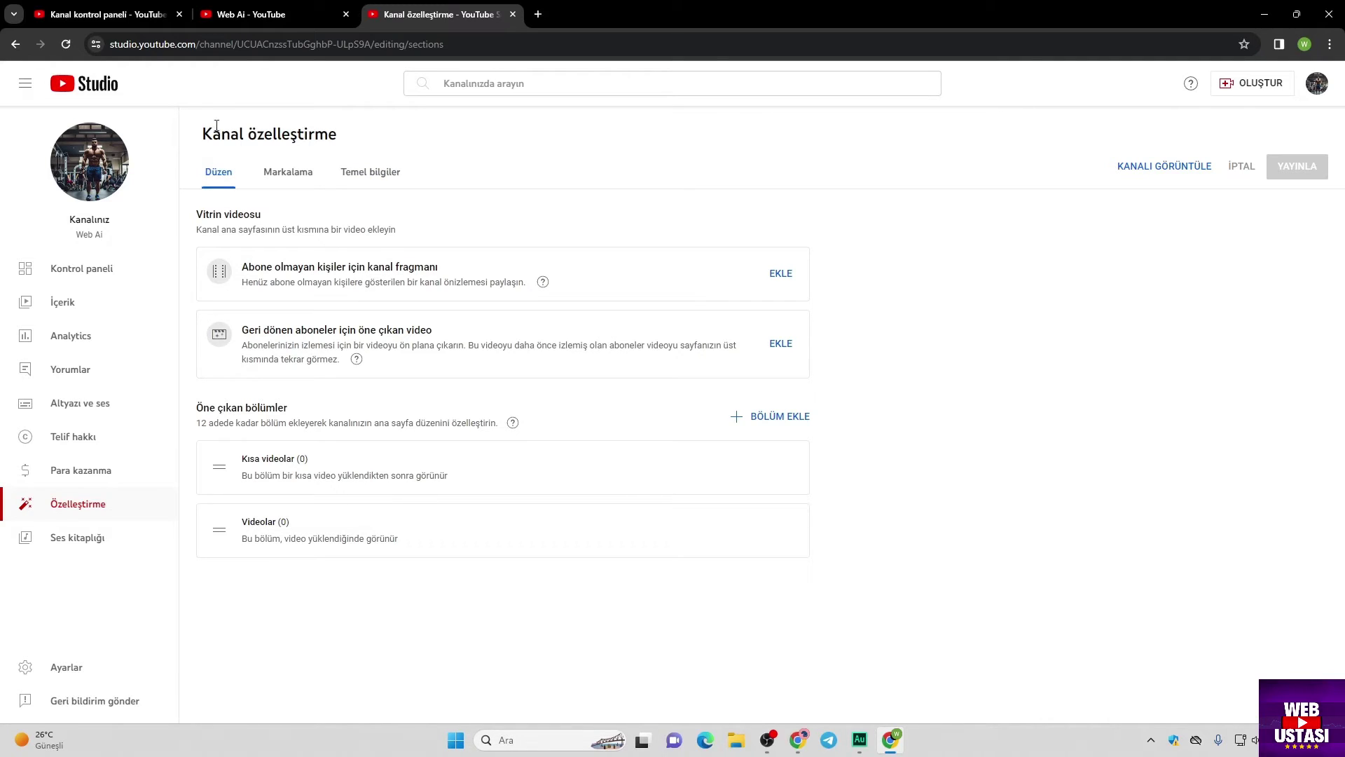
click(242, 7)
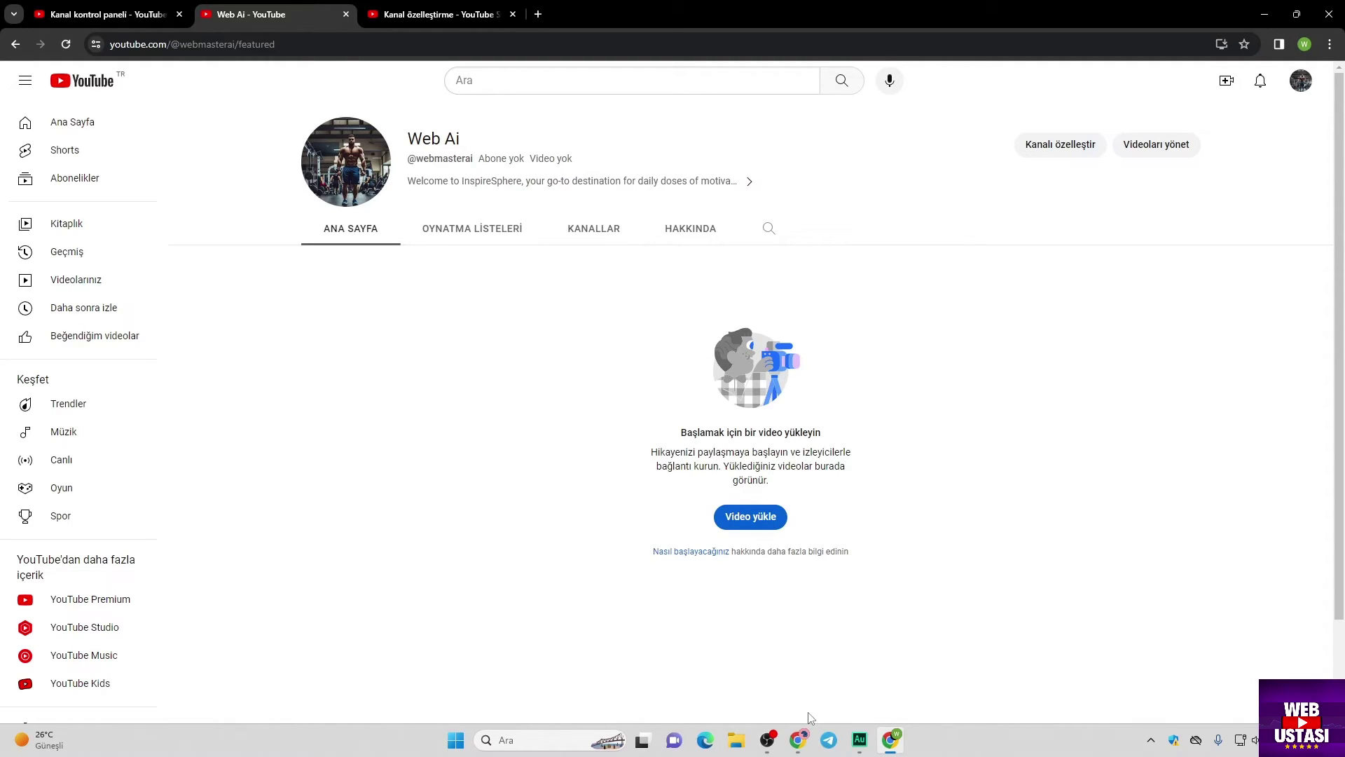
Switch to Pixabay, search for "spor" and restrict the results to videos.
click(798, 739)
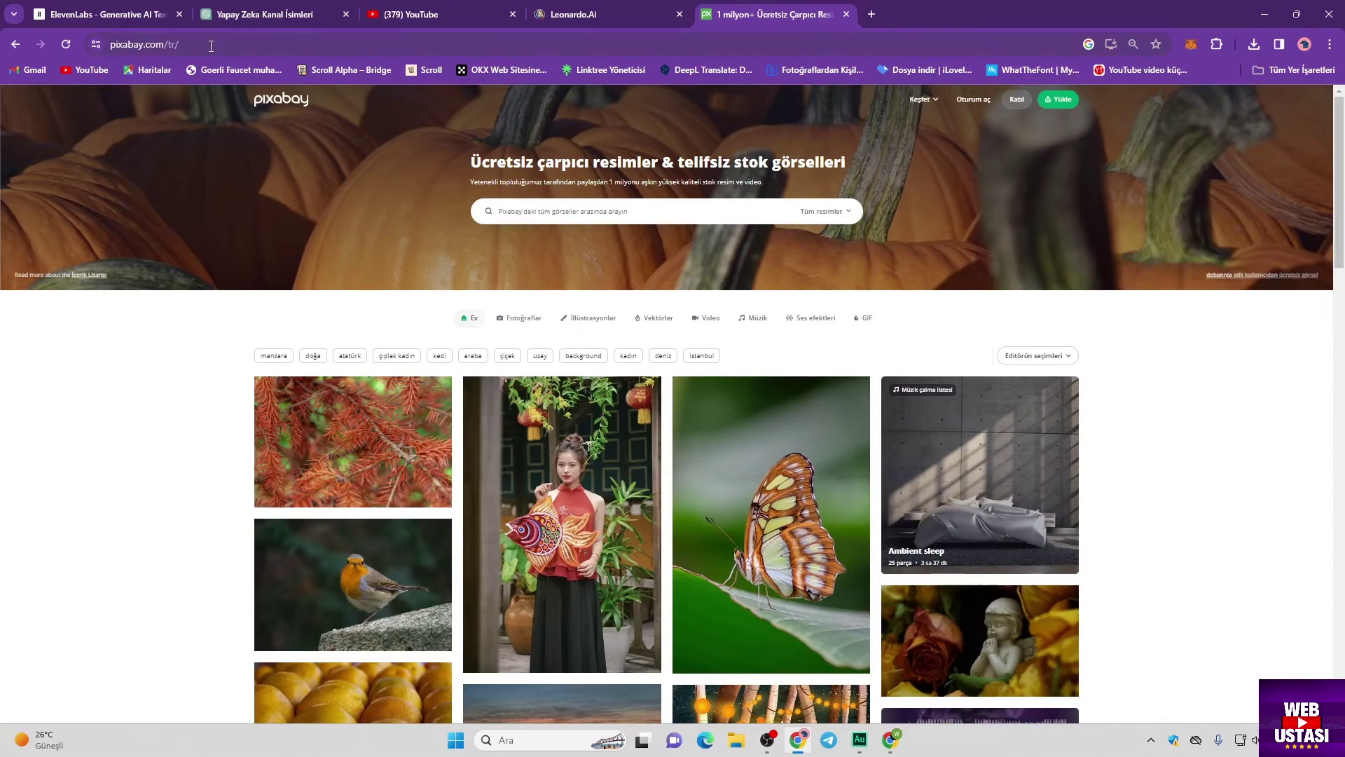
scroll(498, 310, up, 5)
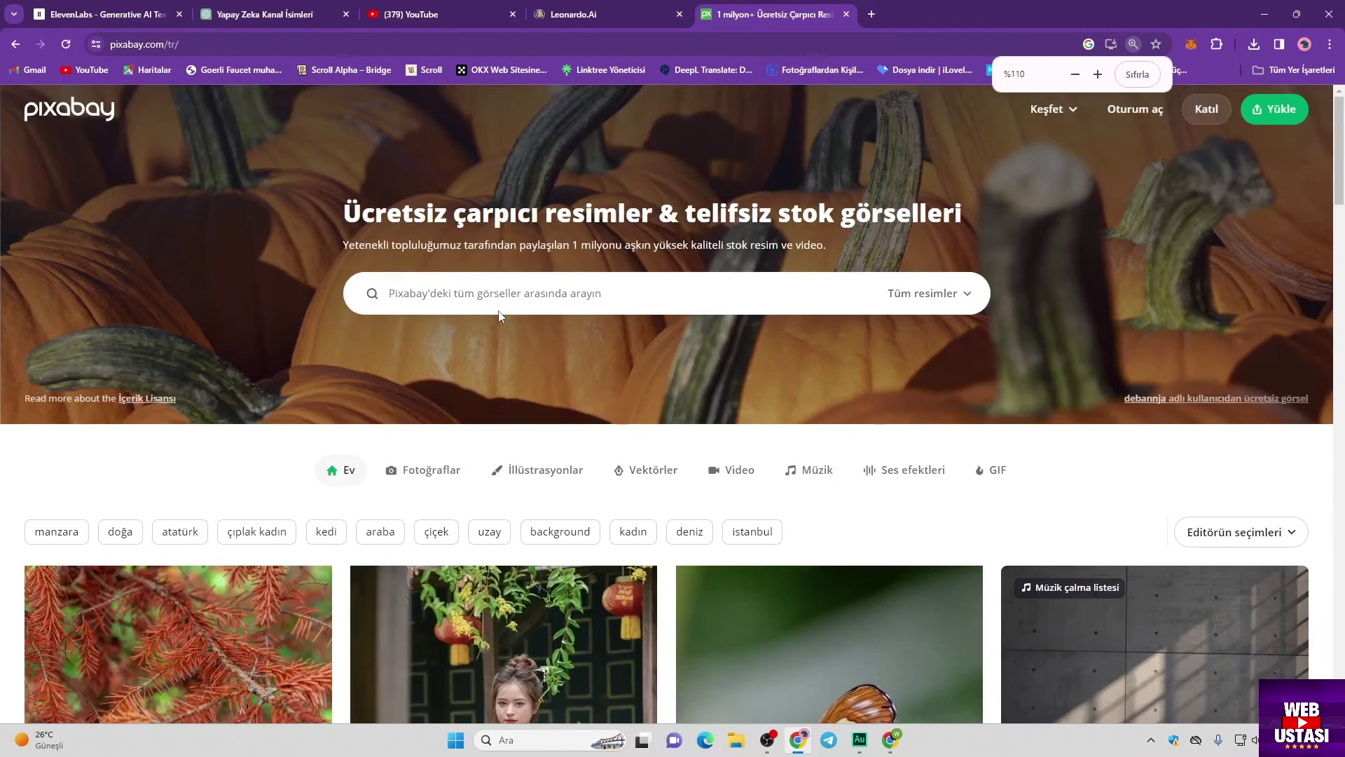
scroll(500, 314, down, 1)
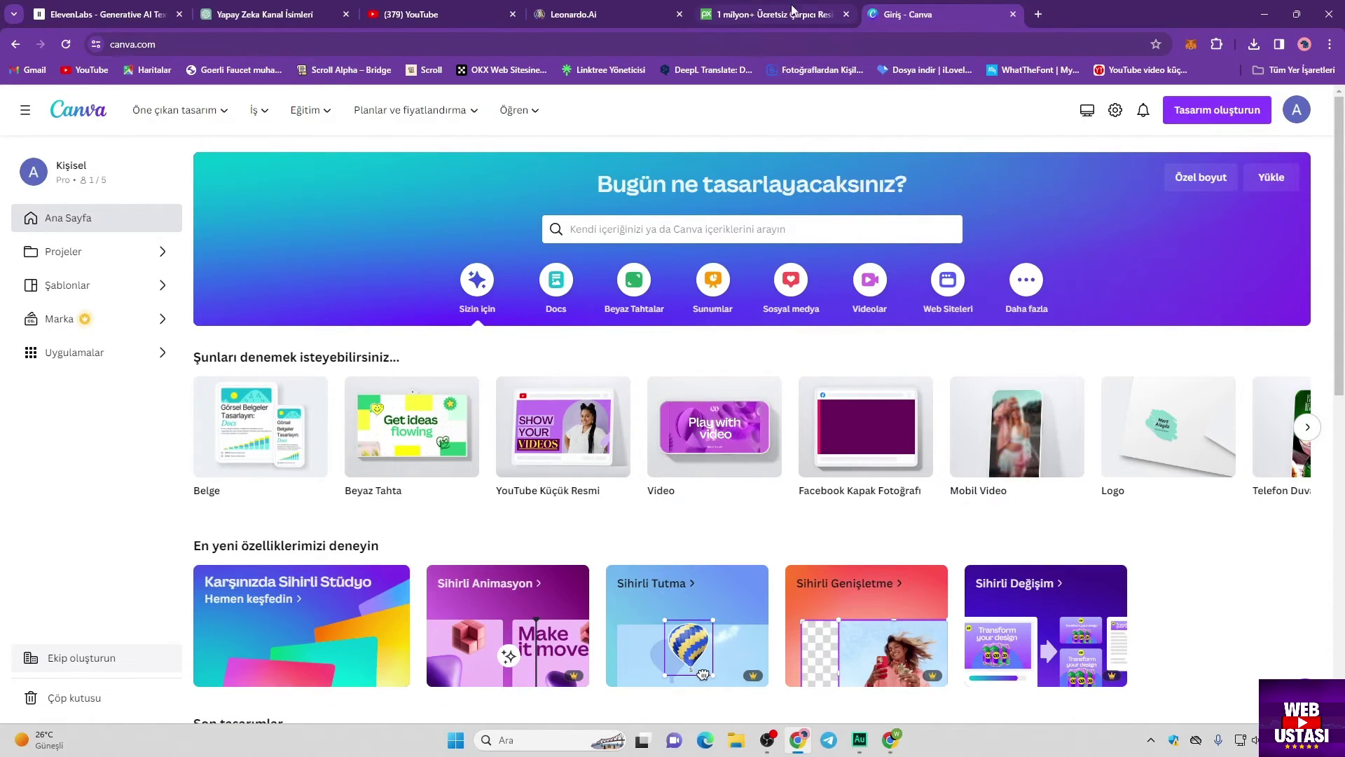
key(ctrl+shift+Tab)
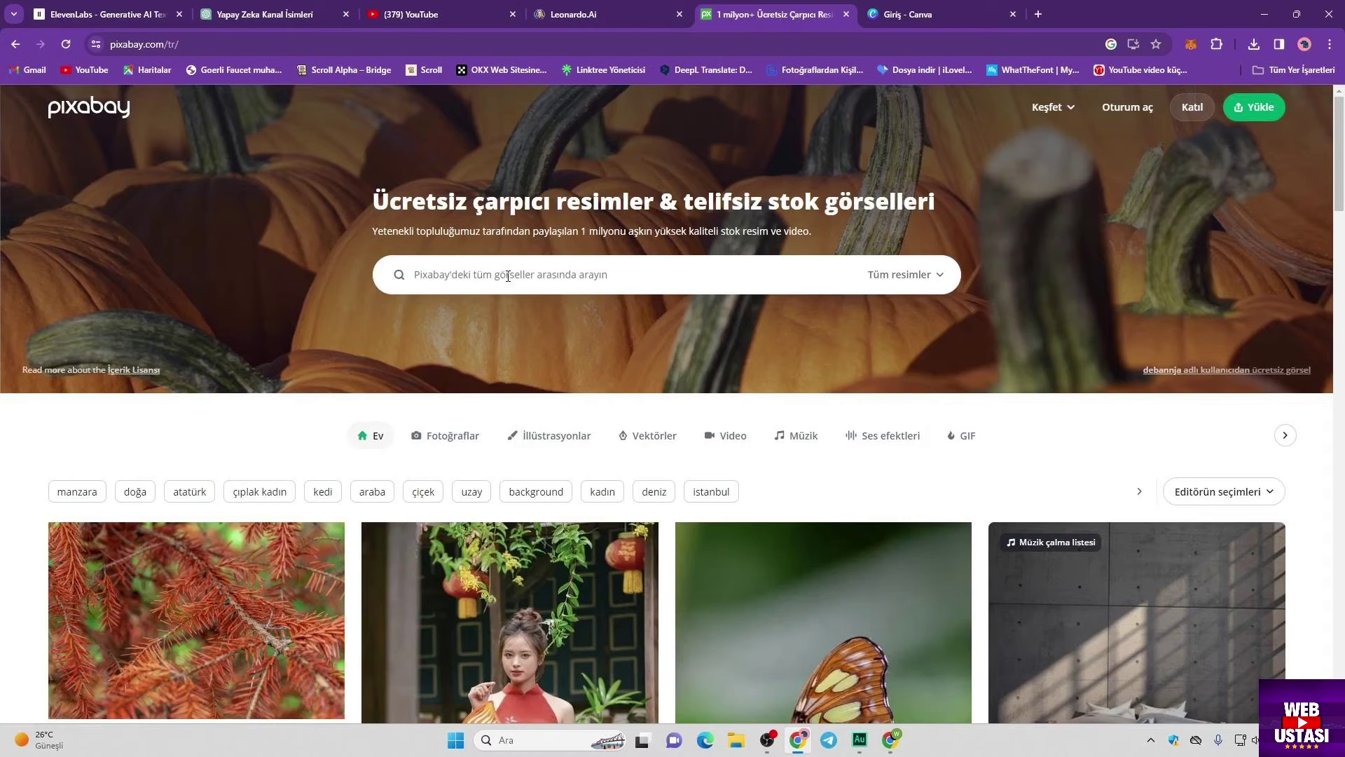
click(508, 275)
text(spor)
key(Return)
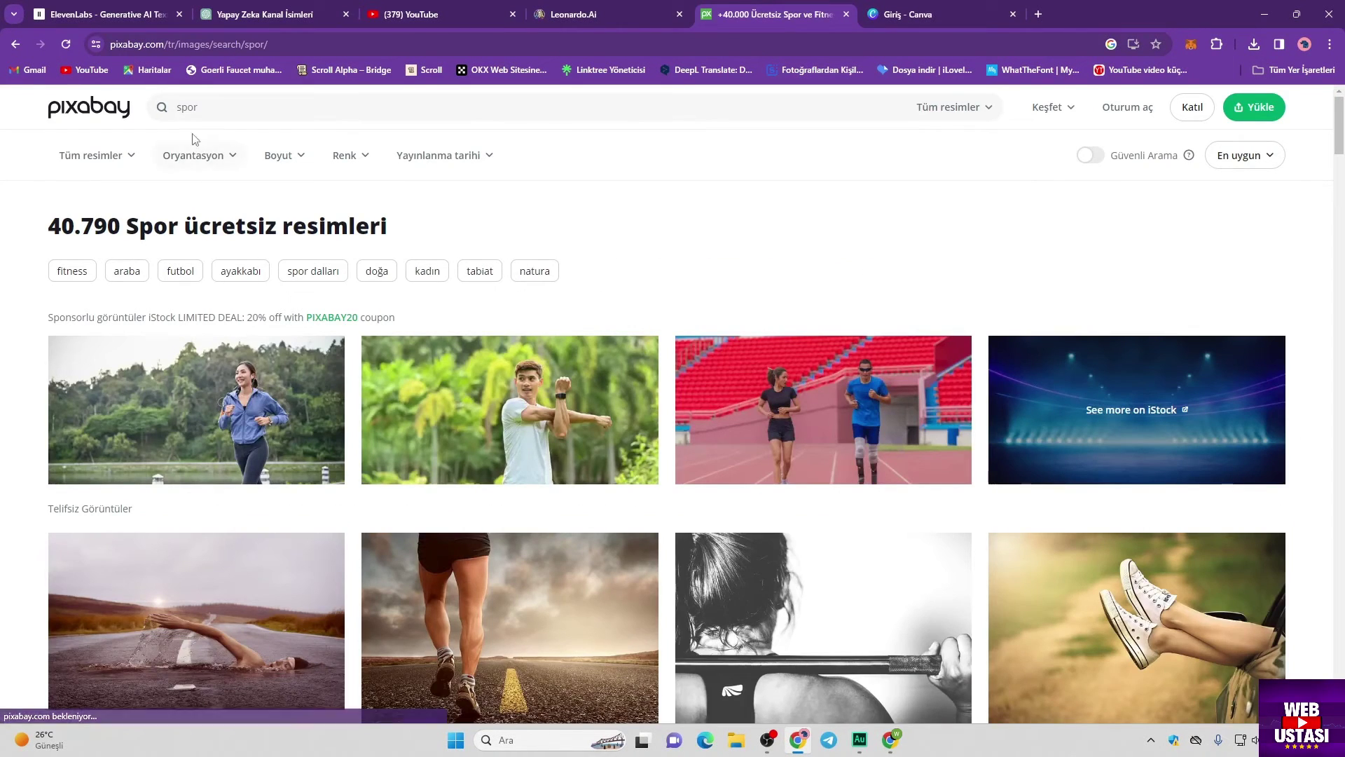
click(106, 157)
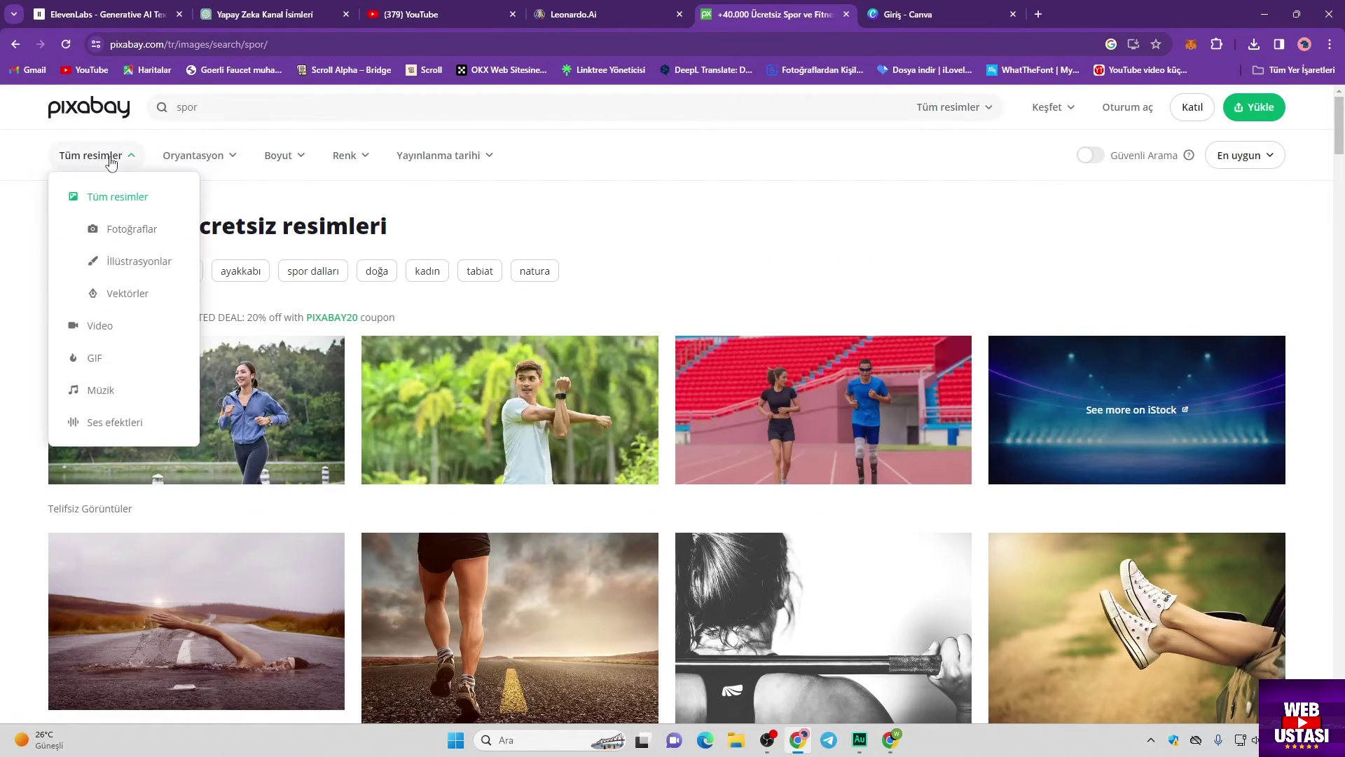
click(125, 330)
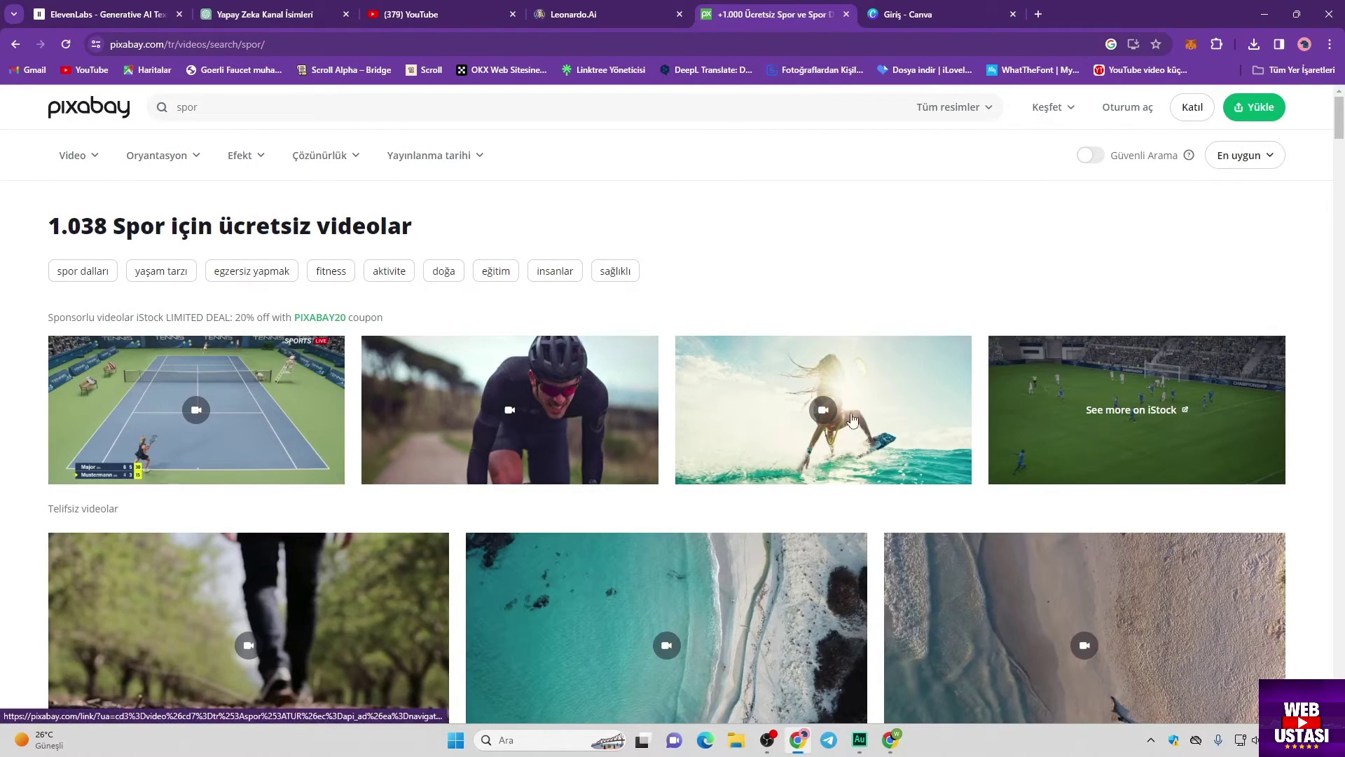
Open the woman's yoga exercise video from the royalty-free results and download it as a 640×360 MP4.
scroll(852, 419, down, 5)
click(292, 531)
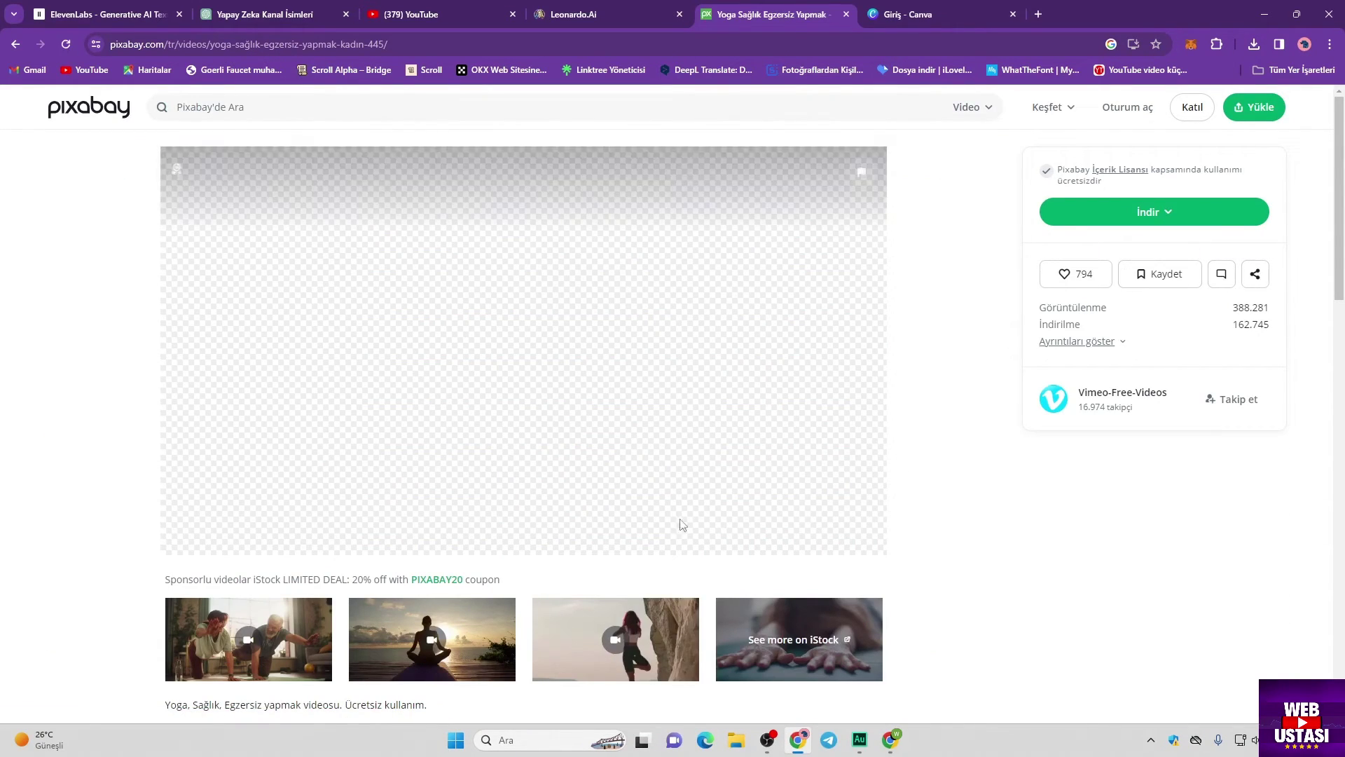
click(1179, 217)
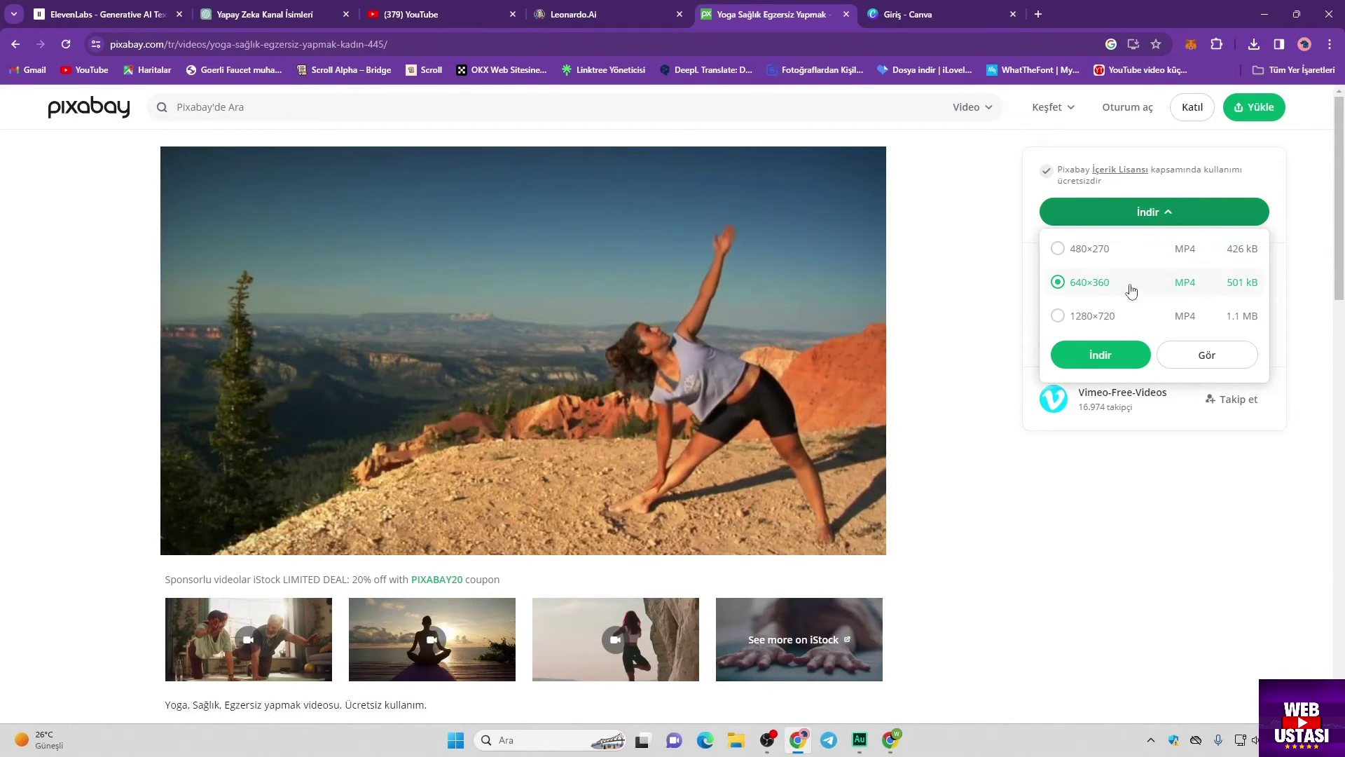
click(1103, 355)
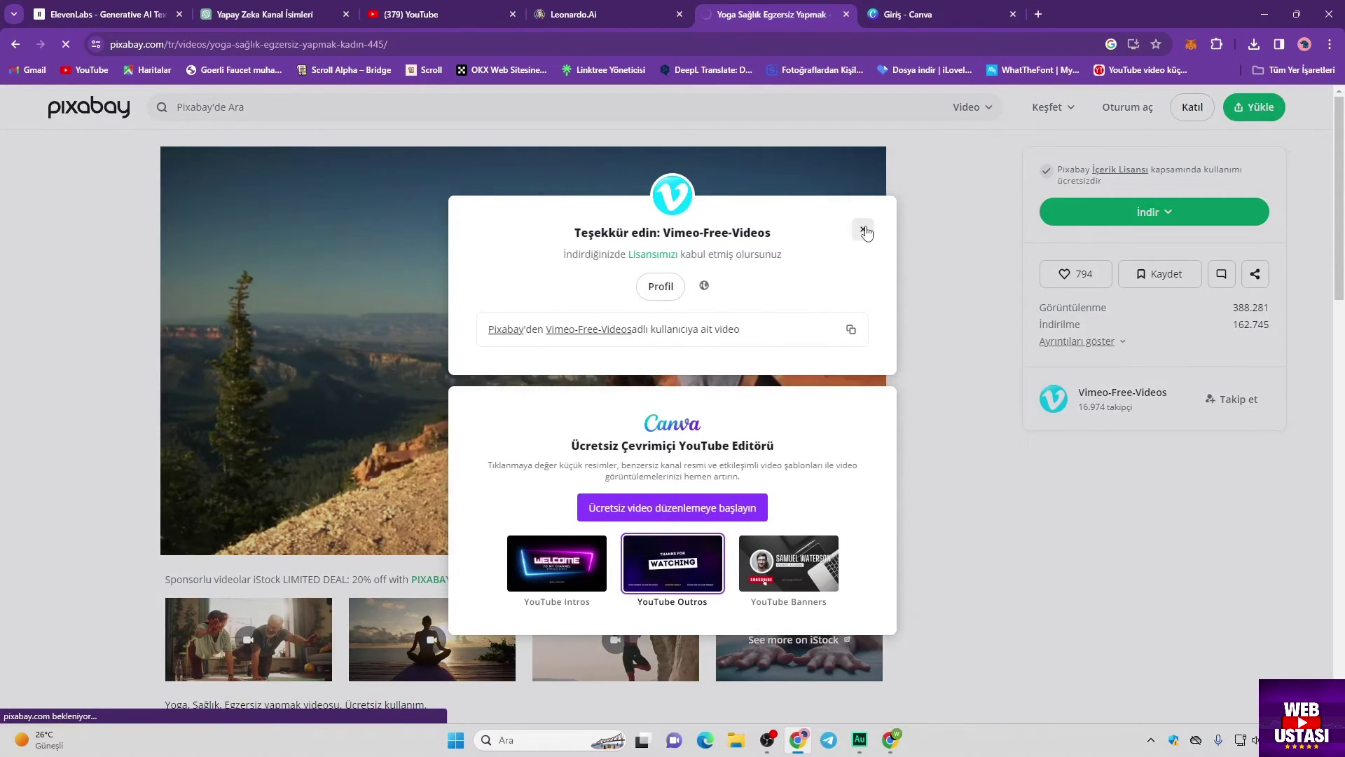
click(866, 231)
Locate the downloaded yoga_-_445 (360p).mp4, import it into the CapCut project and add it to the timeline.
click(1254, 44)
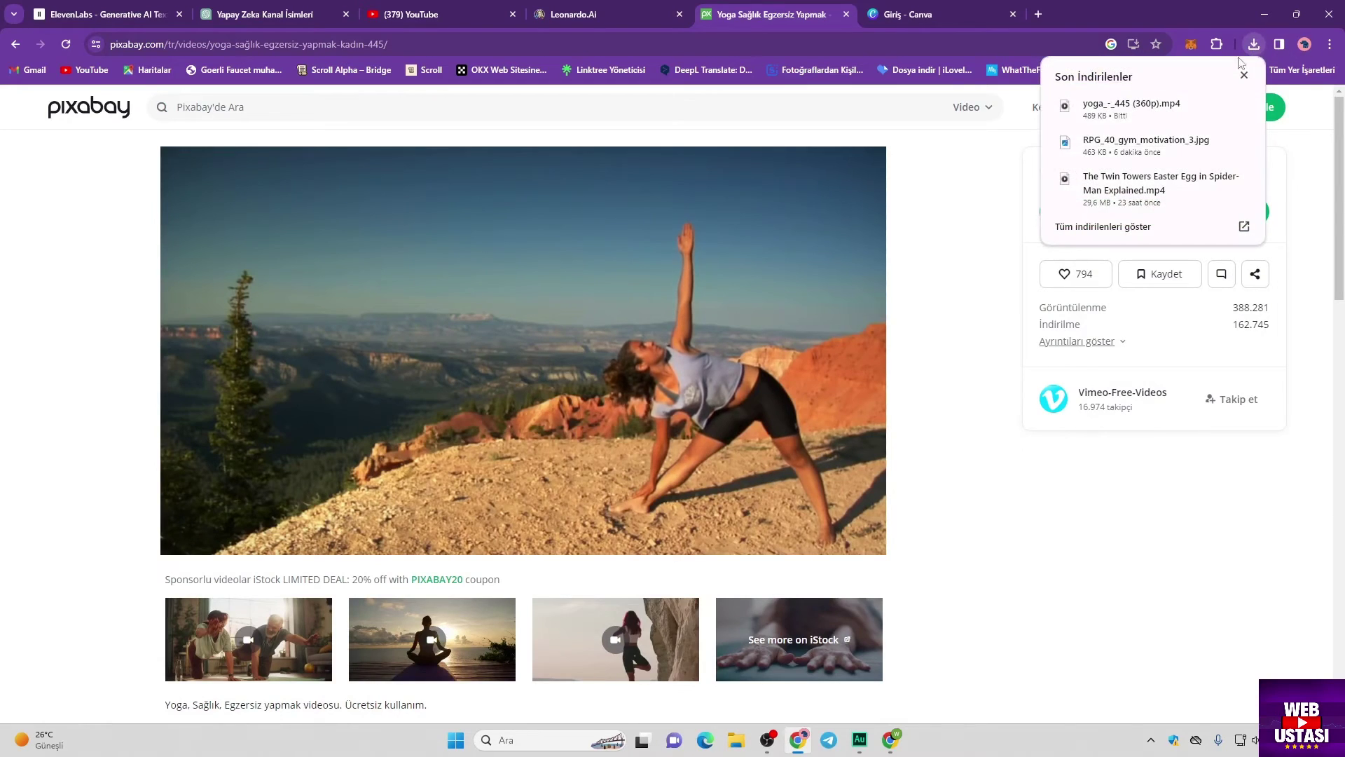
click(1219, 112)
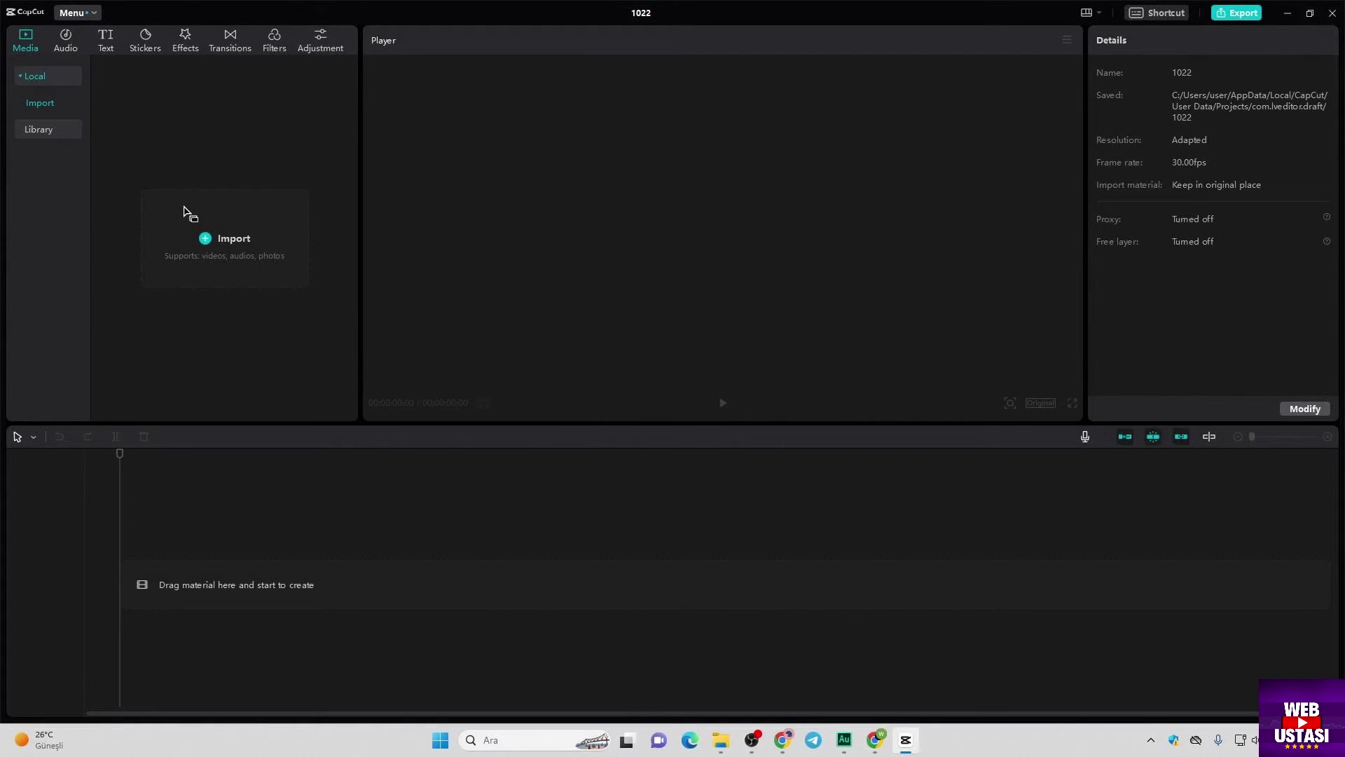
drag(189, 212, 191, 214)
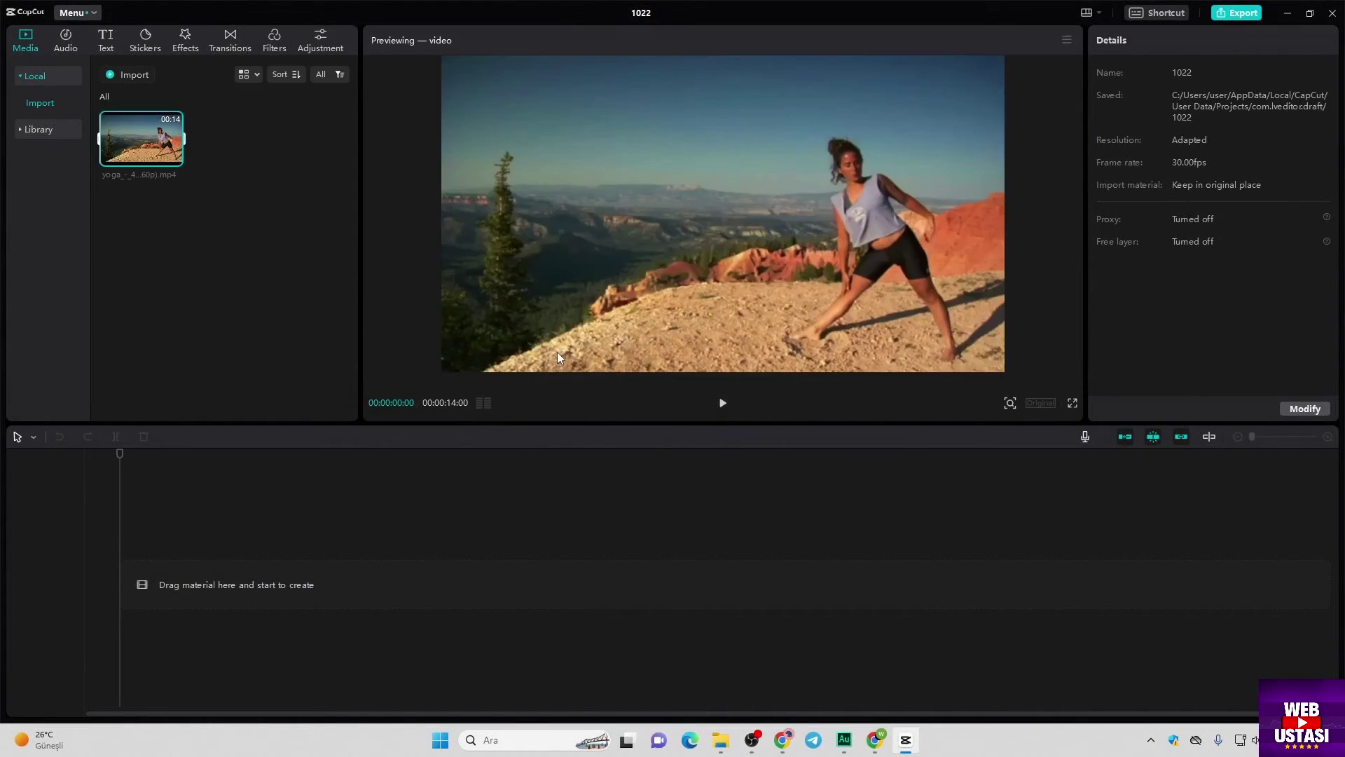
click(175, 158)
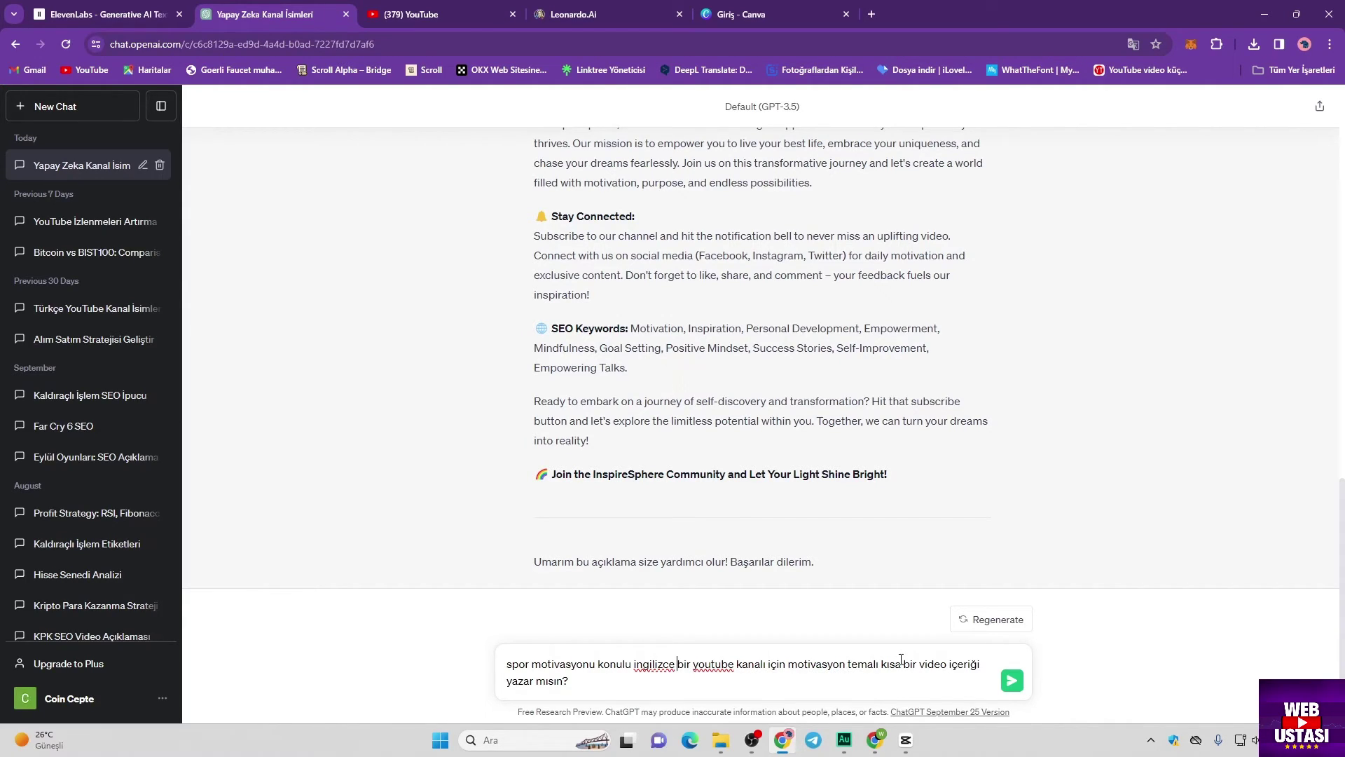
Request a short English sports-motivation video script, then copy the Introduction text from "Hey there" through "the world of sports motivation.".
click(1015, 681)
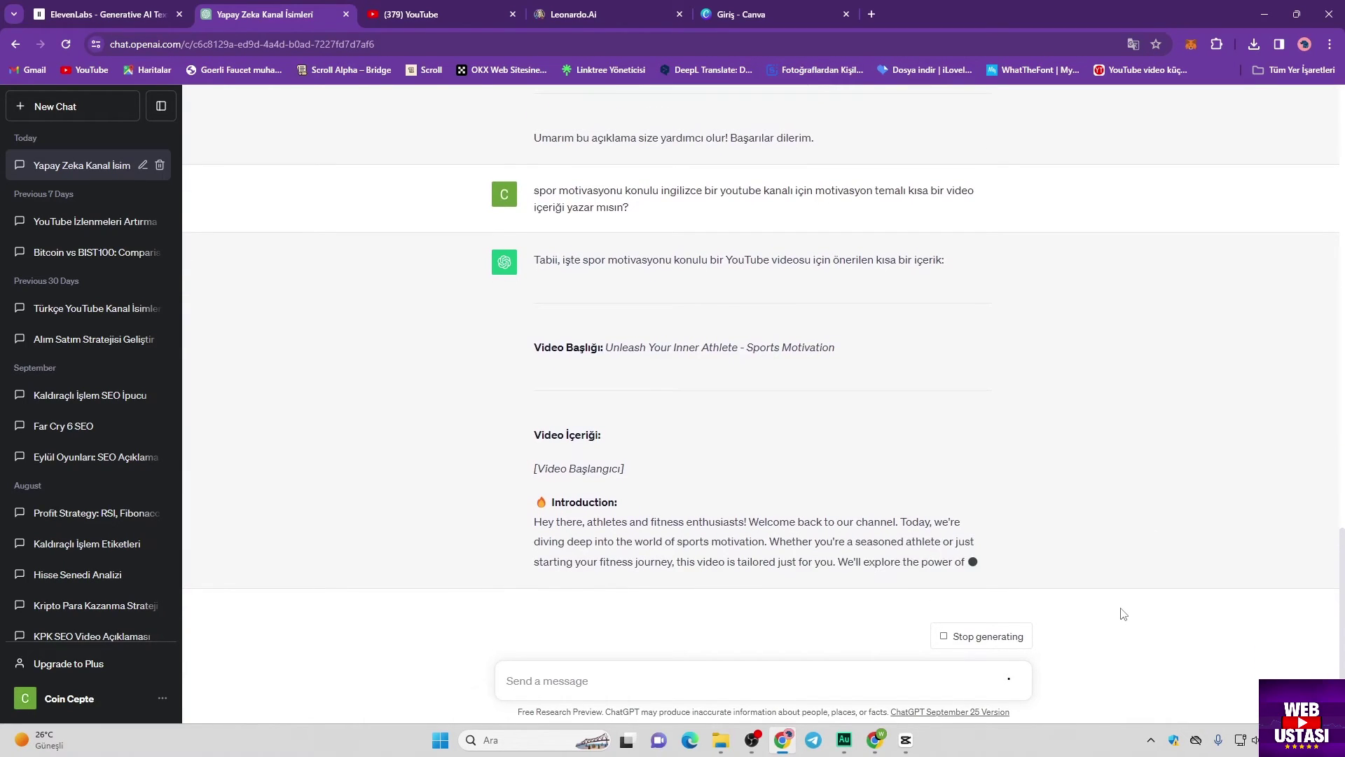
drag(534, 275, 769, 297)
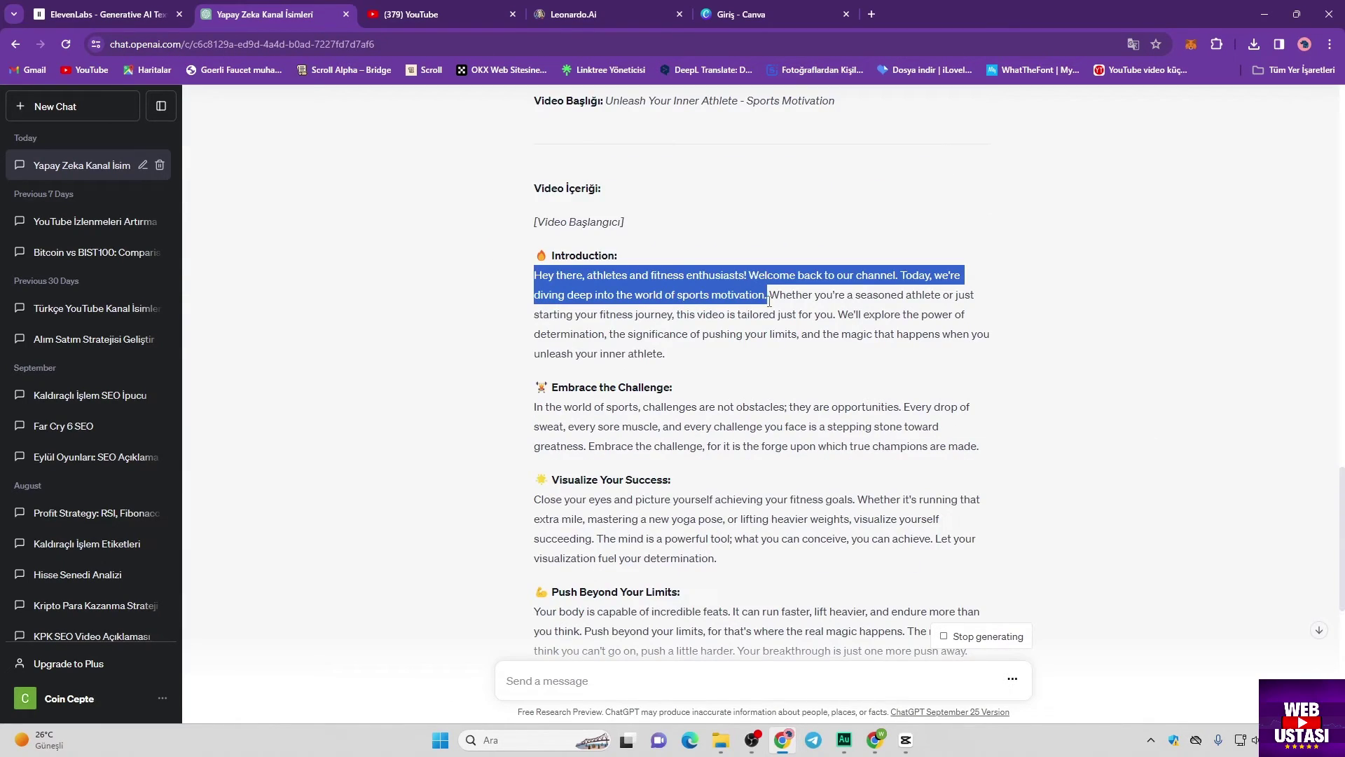
right_click(684, 284)
click(715, 292)
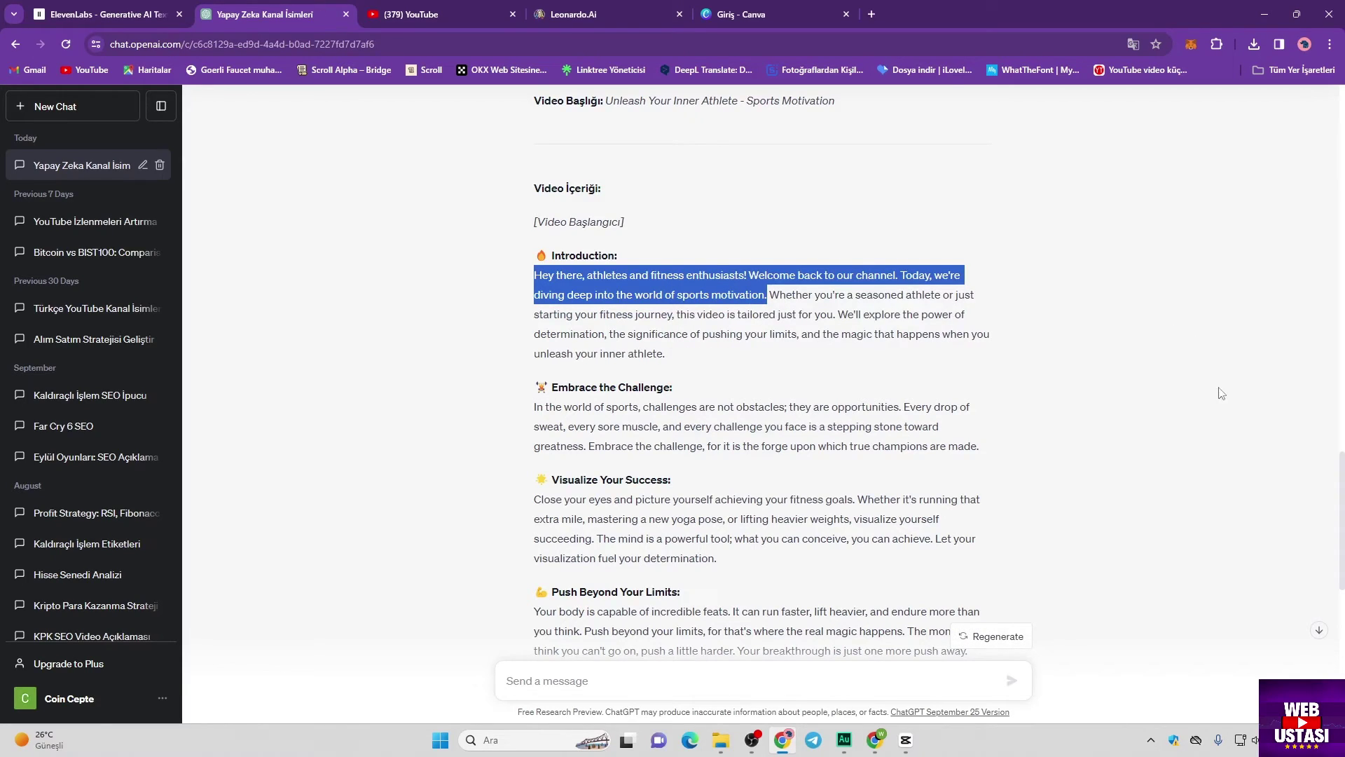
right_click(663, 293)
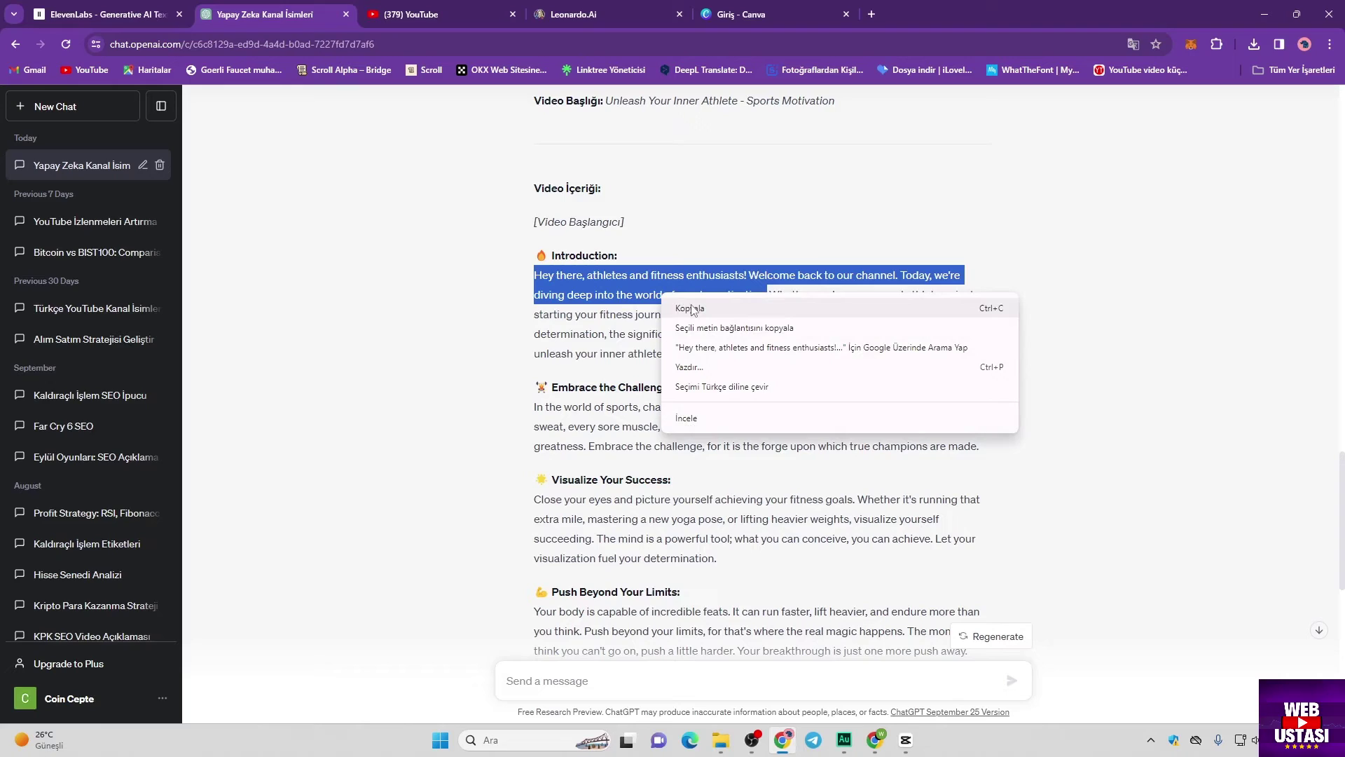
click(691, 309)
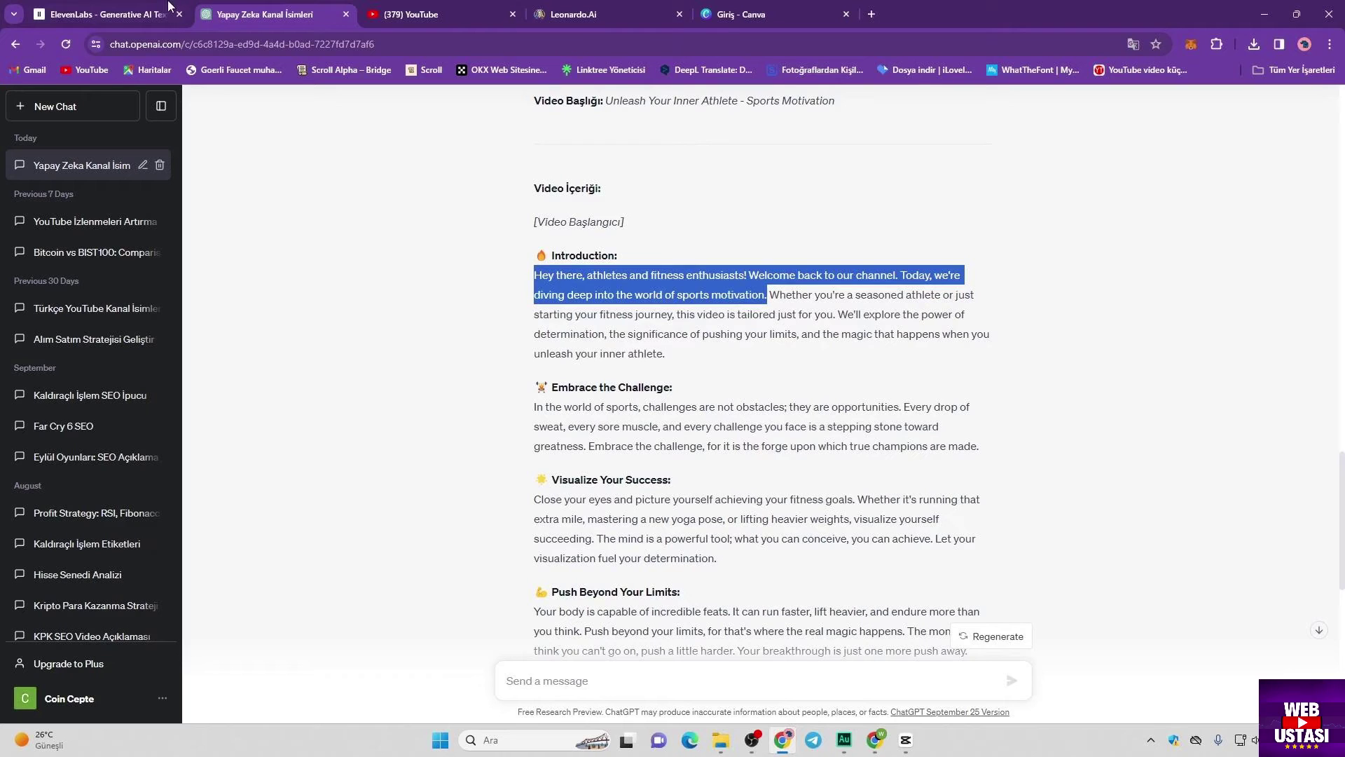
Switch to ElevenLabs Speech Synthesis and play the preview of the Jeremy voice.
click(113, 14)
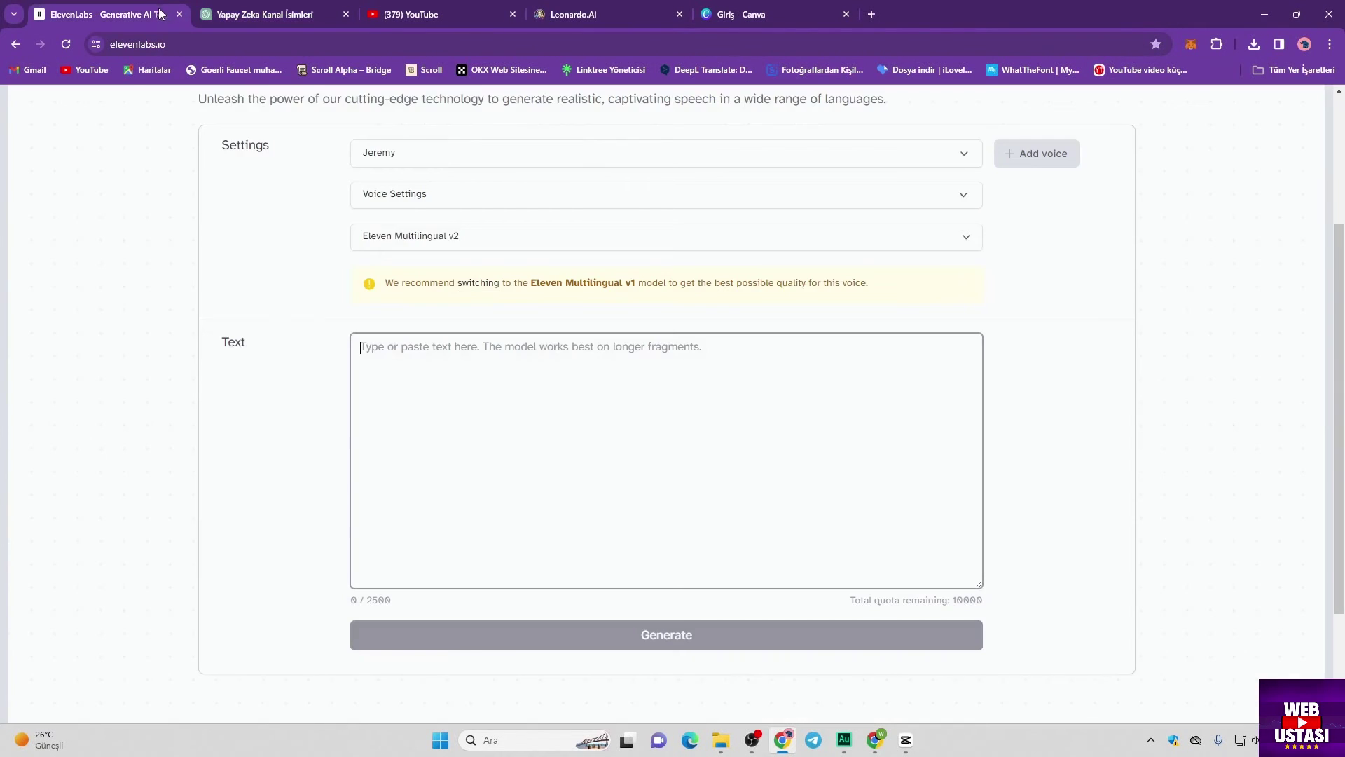
scroll(382, 235, up, 3)
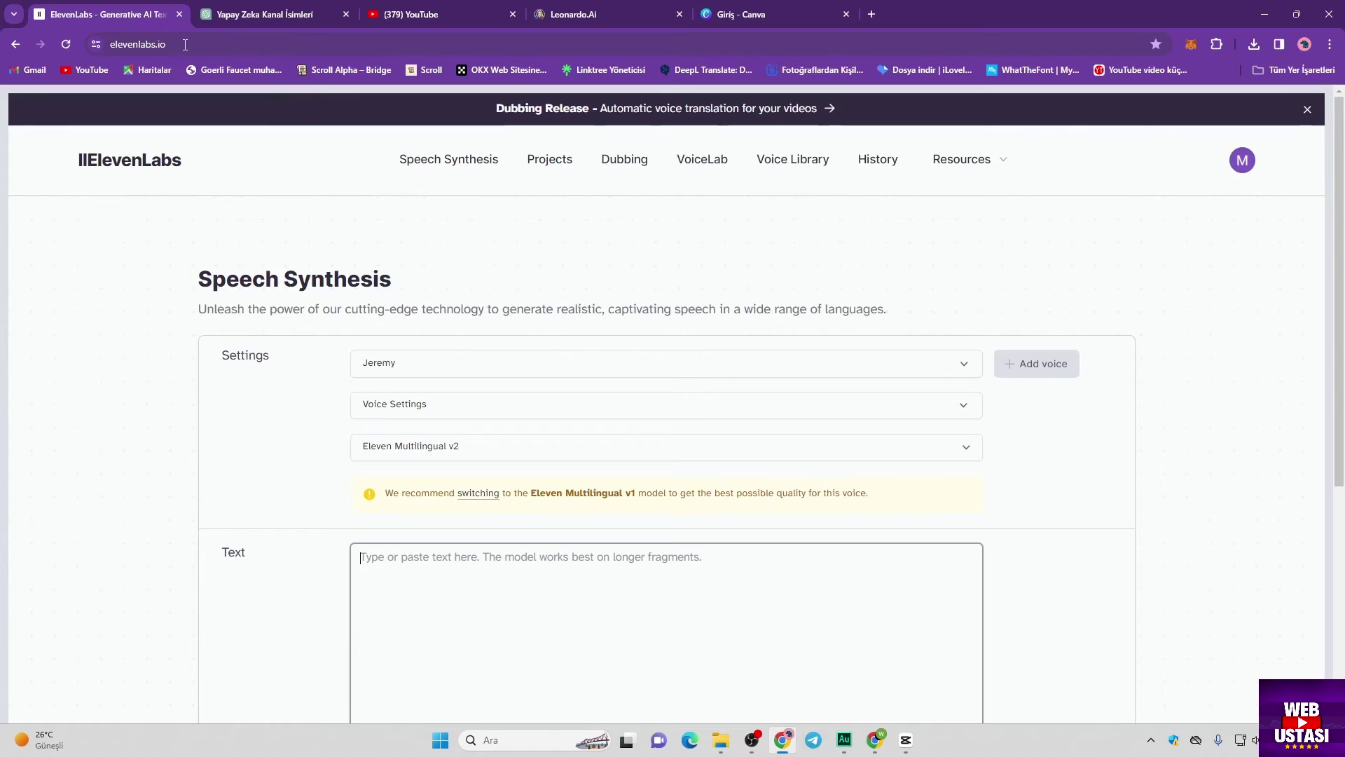
scroll(330, 362, down, 3)
scroll(330, 355, up, 3)
click(439, 361)
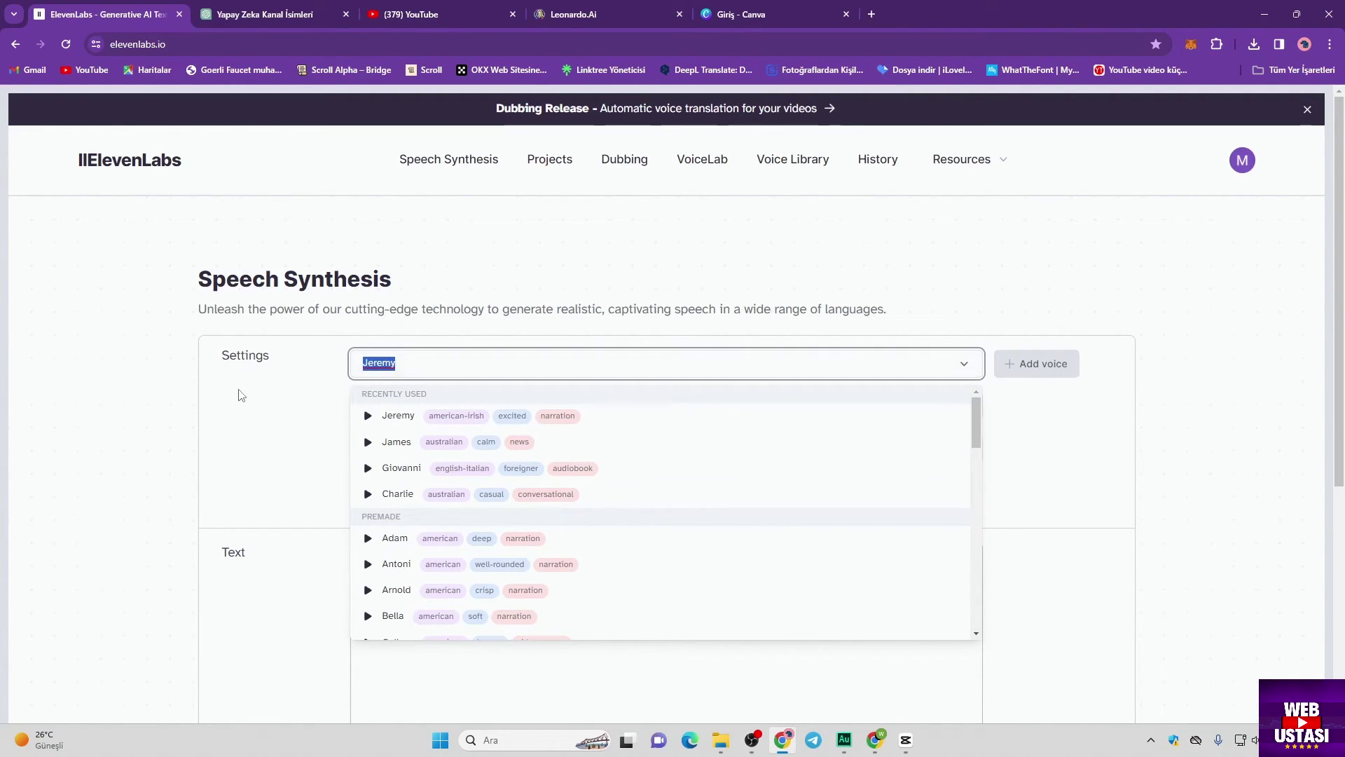
click(367, 419)
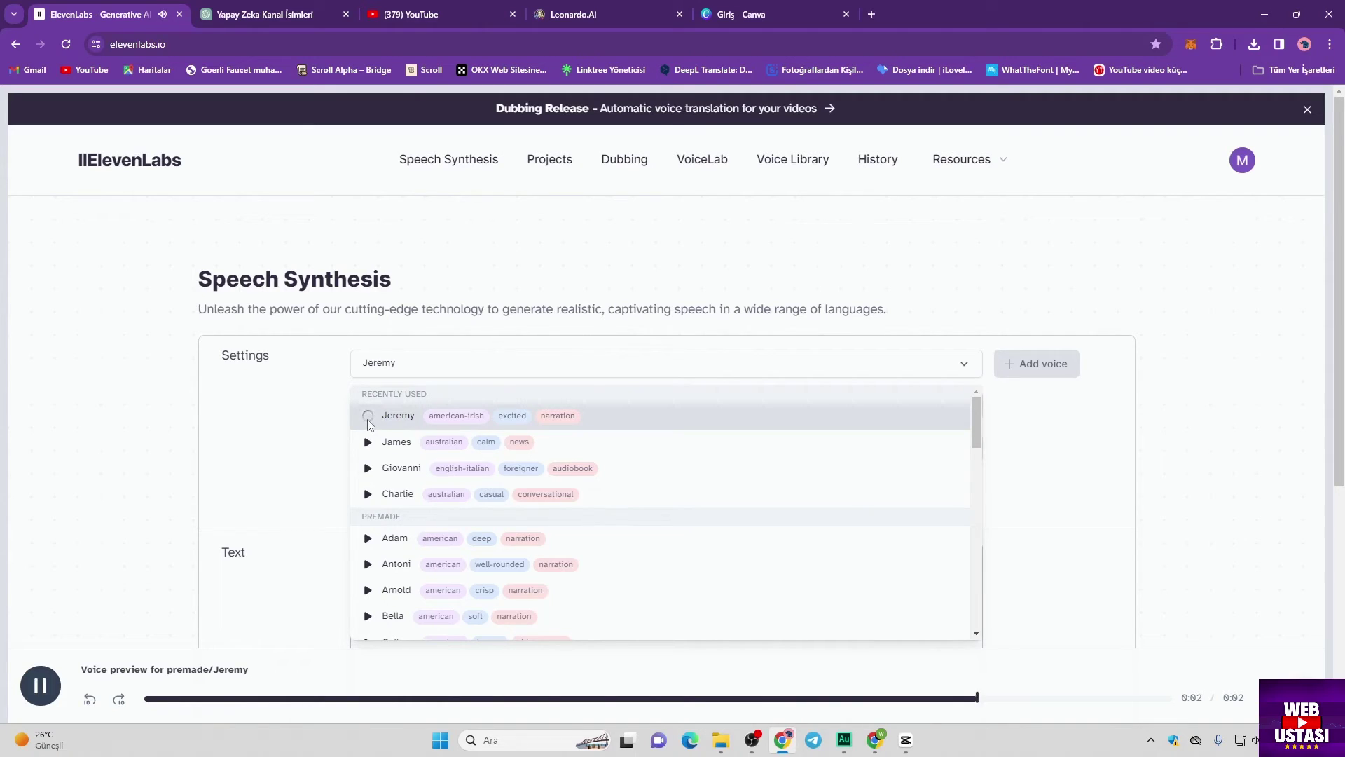
click(291, 420)
Insert the copied introduction into the speech text and generate the narration with the Jeremy voice.
scroll(350, 420, down, 2)
click(435, 421)
text(Hey there, athletes and fitness enthusiasts! Welcome back to our channel. Today, we're diving deep into the world of sports motivation.)
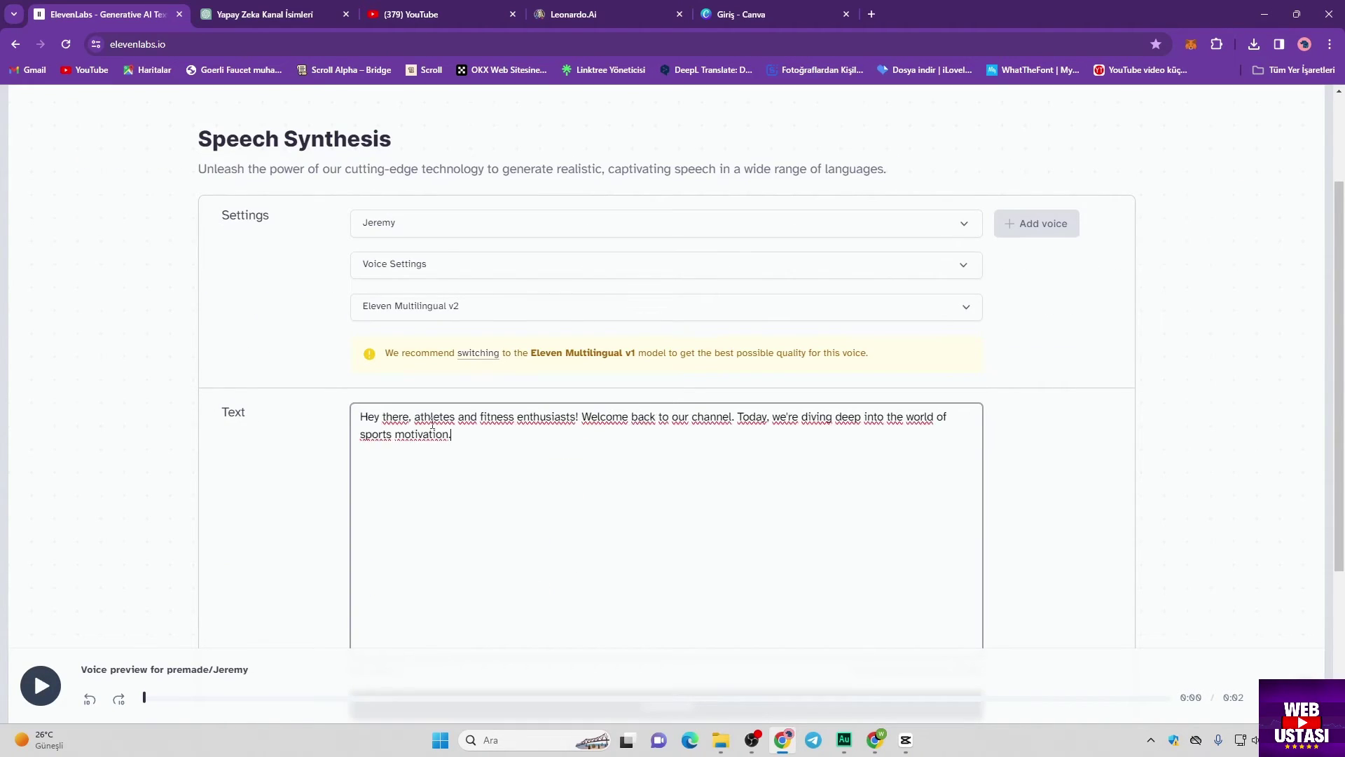
scroll(445, 424, down, 3)
scroll(448, 426, up, 2)
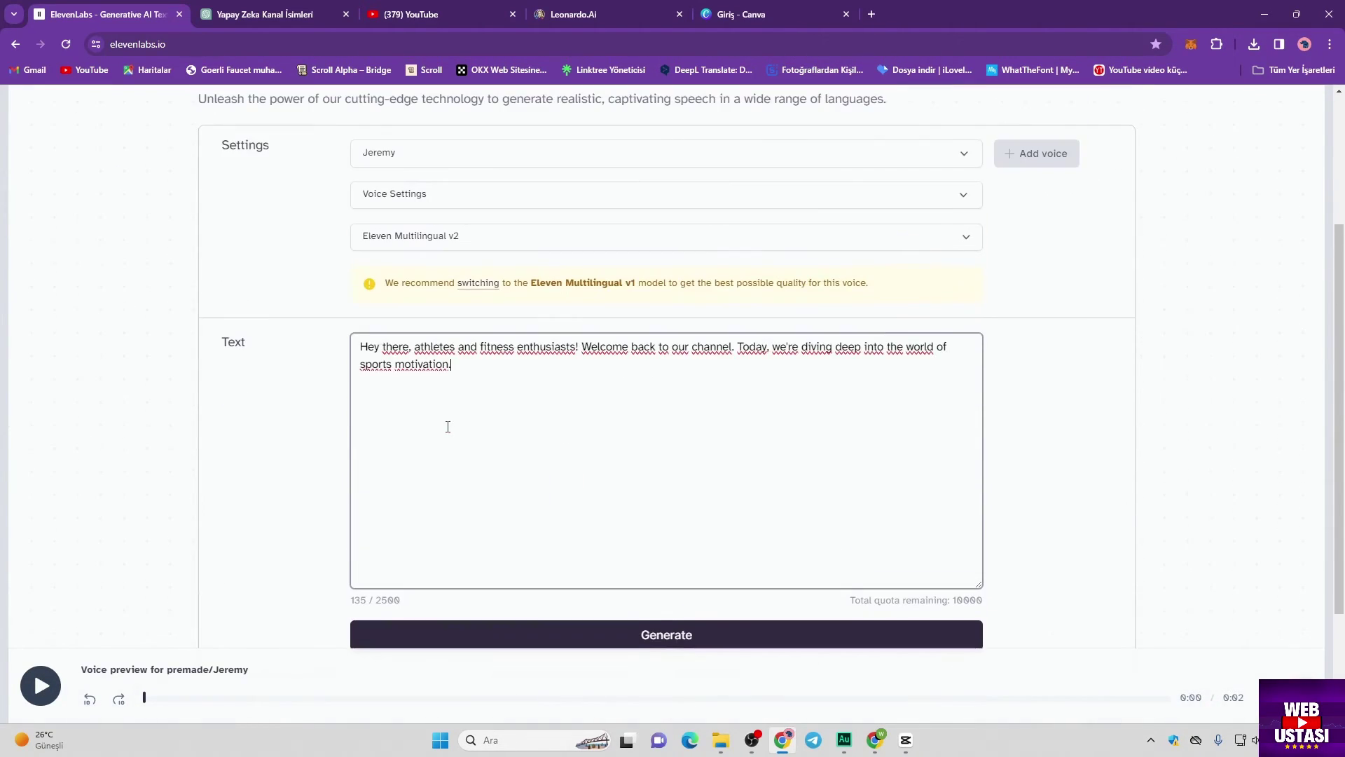
click(662, 636)
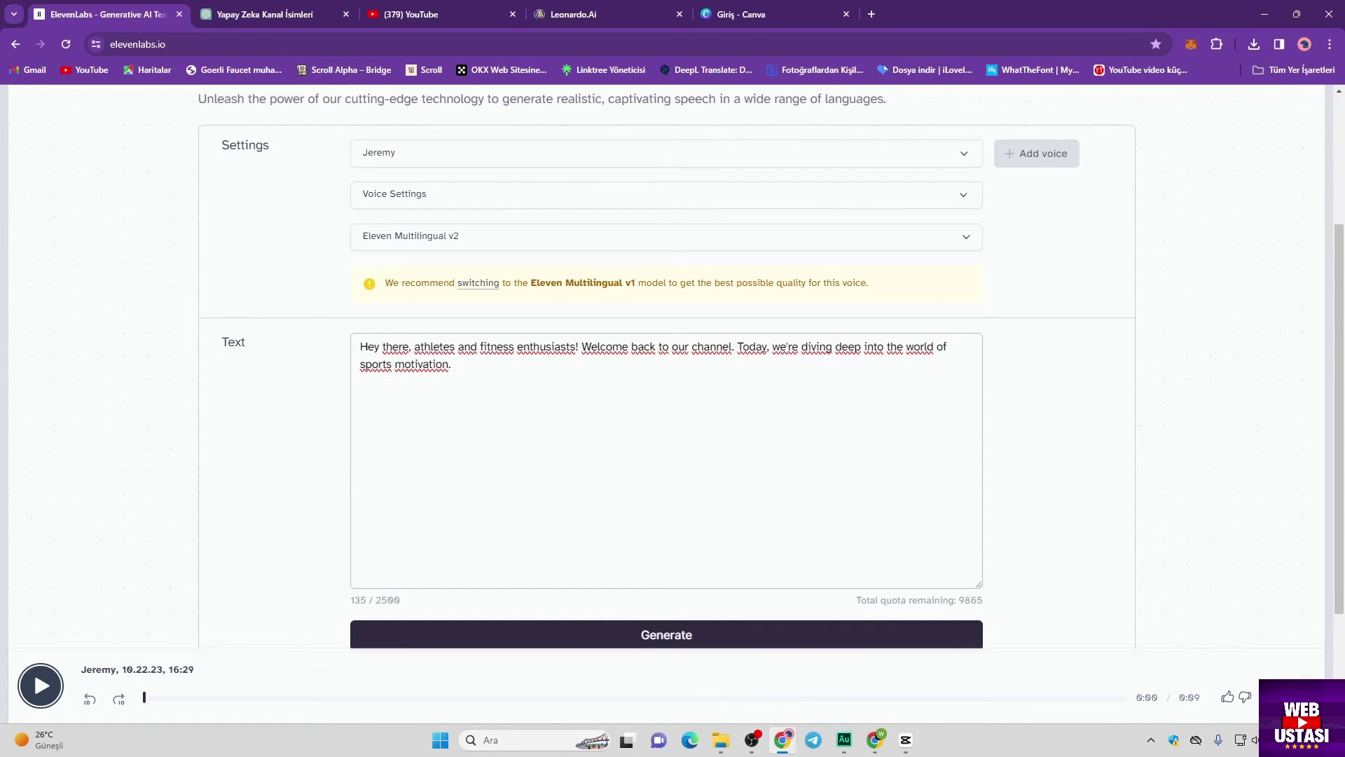
Switch to CapCut, add the ElevenLabs narration MP3 beneath the yoga clip and trim the clip's end to 00:00:08:25, matching the narration.
drag(1135, 84, 143, 663)
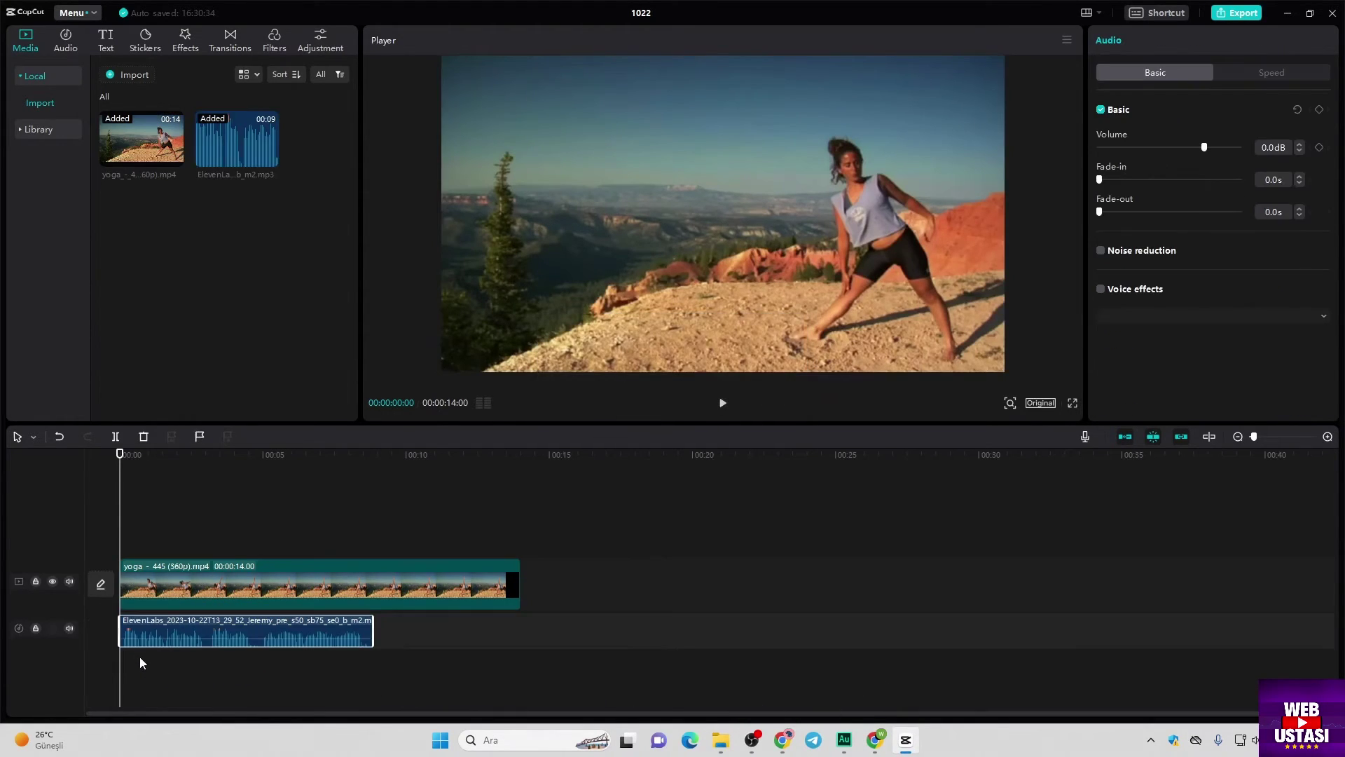
click(476, 581)
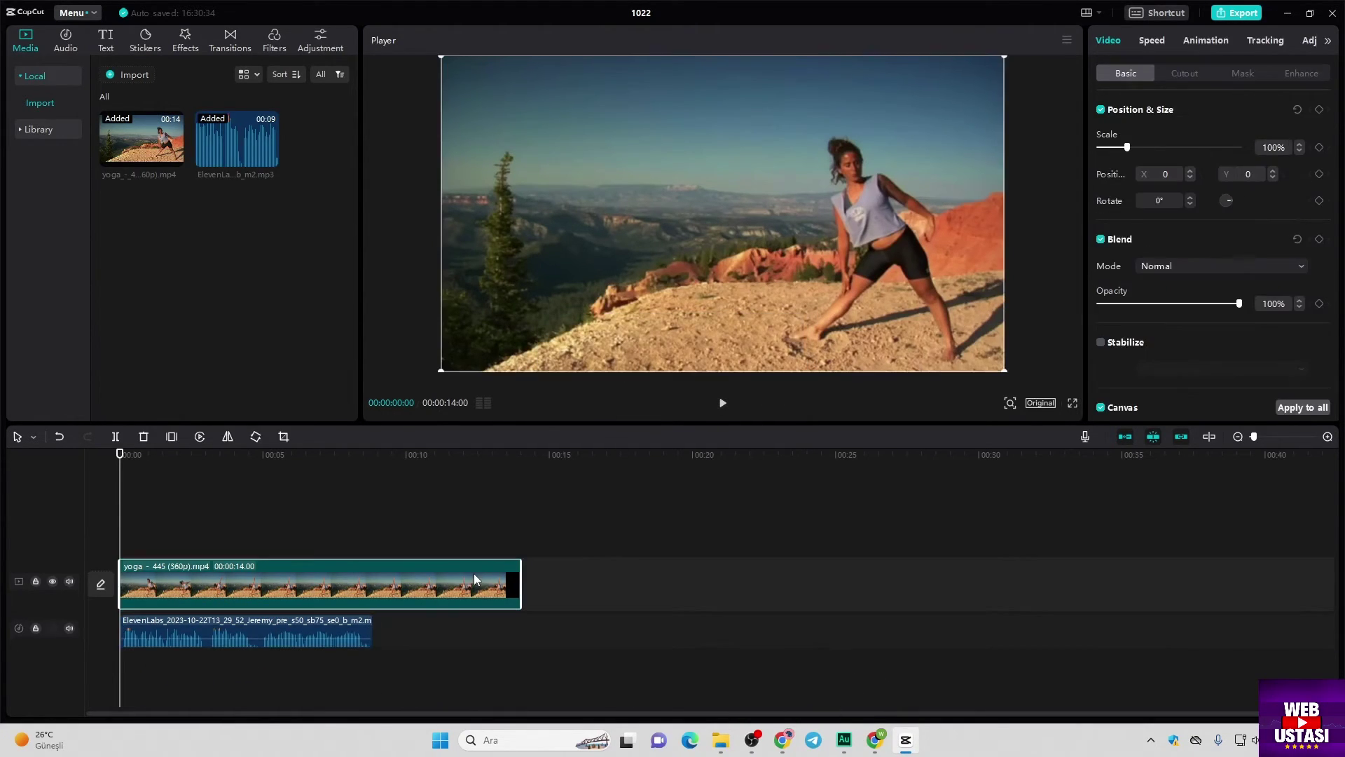
drag(518, 576, 372, 576)
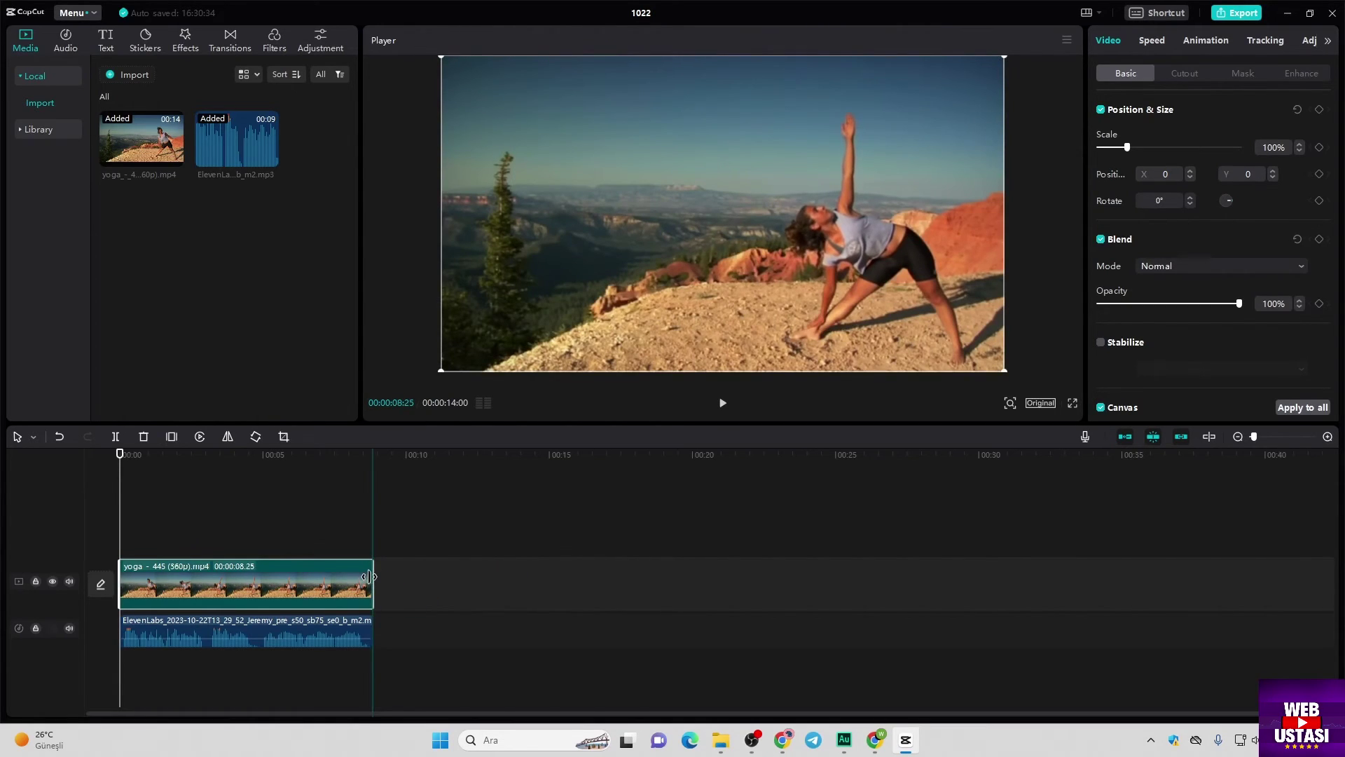
Play the edited video from the start to check the yoga footage with the narration.
click(132, 456)
click(724, 405)
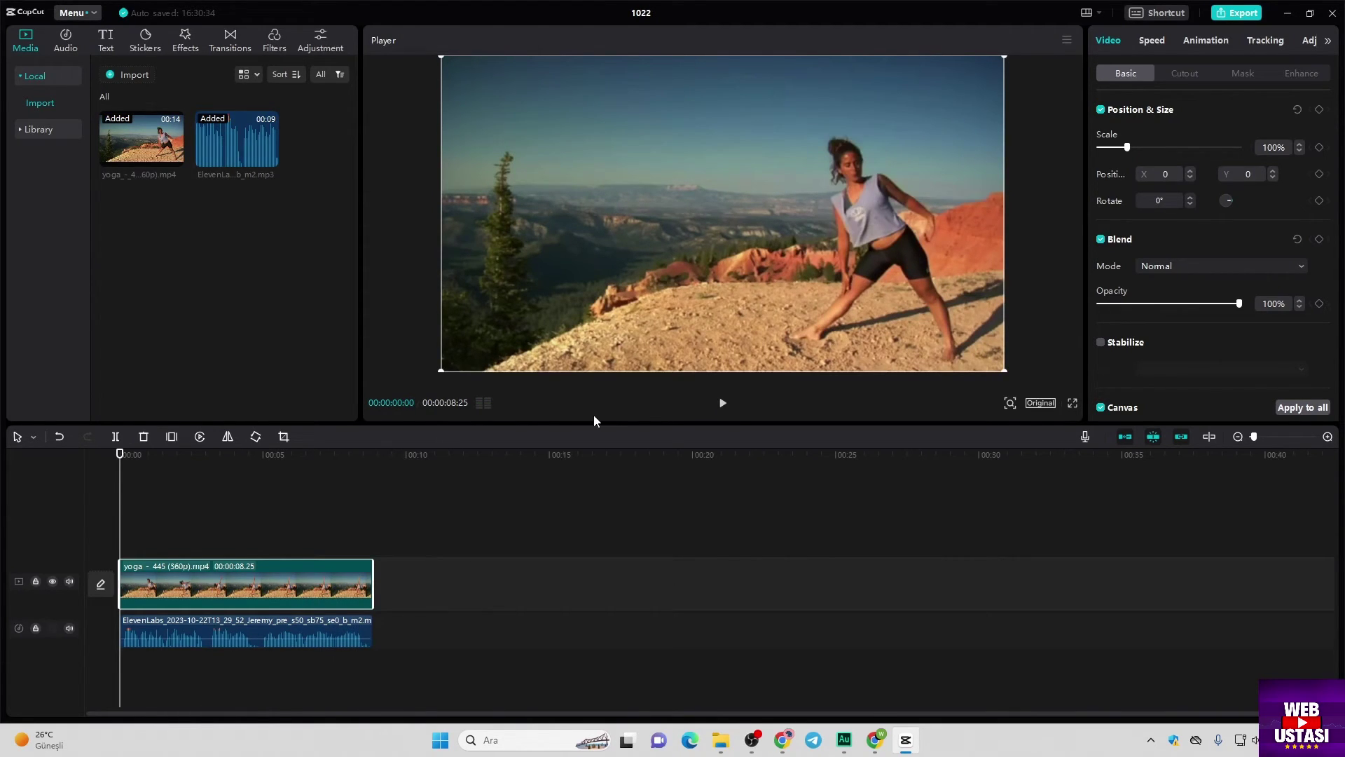
key(space)
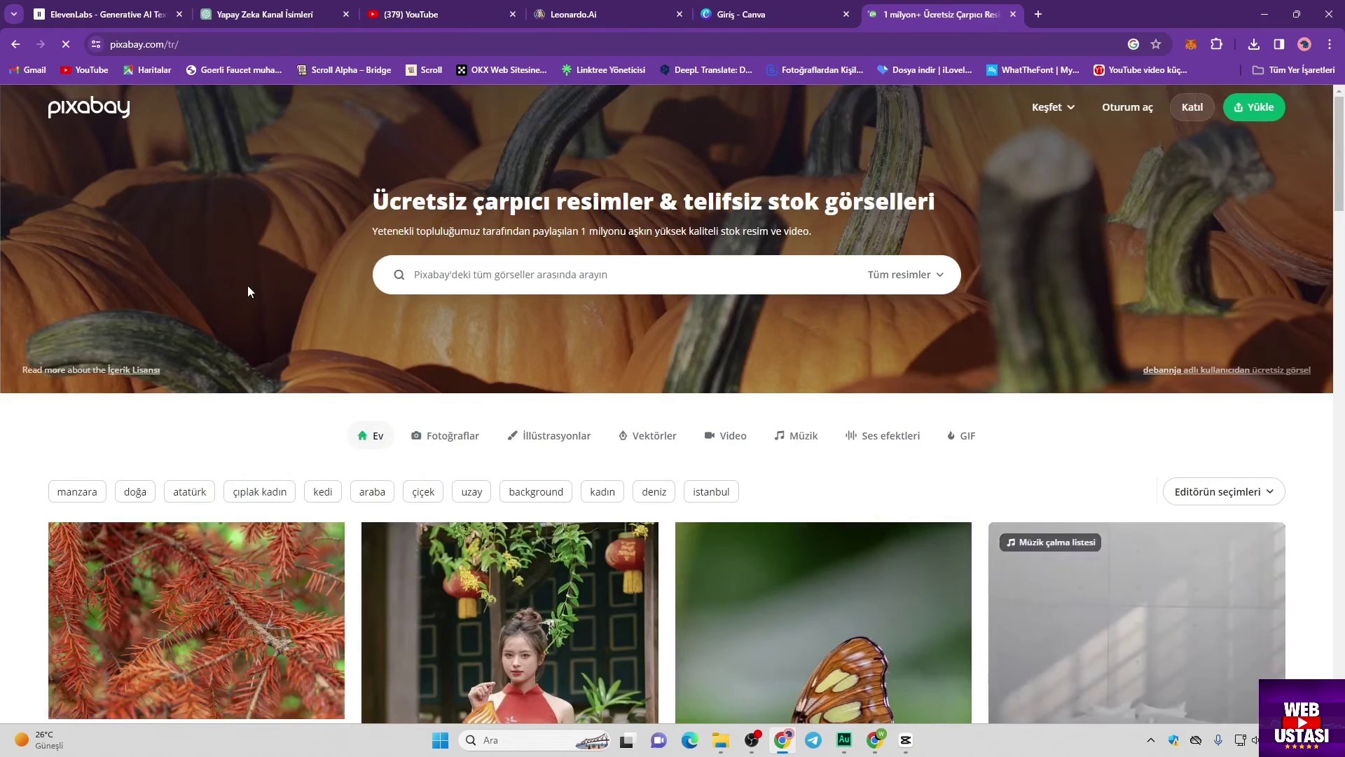
scroll(247, 284, down, 2)
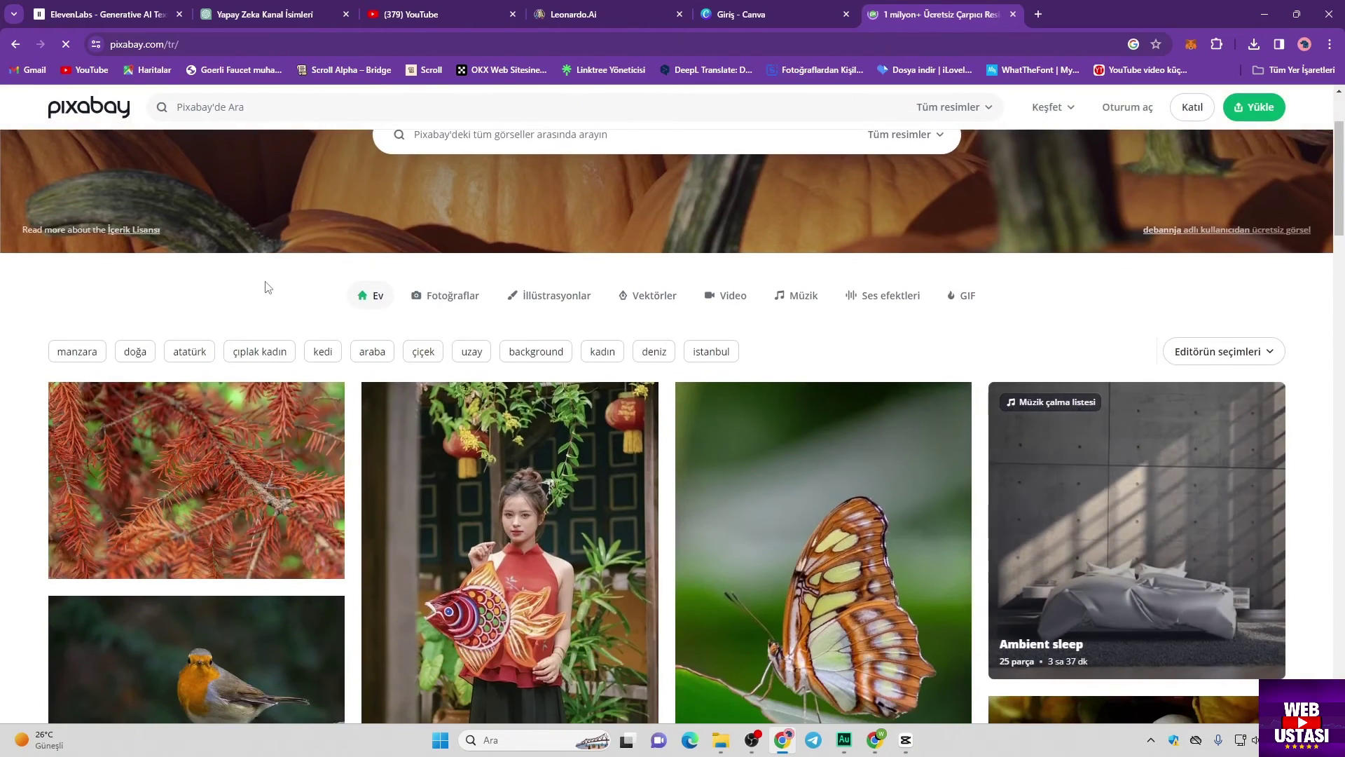
scroll(270, 287, up, 2)
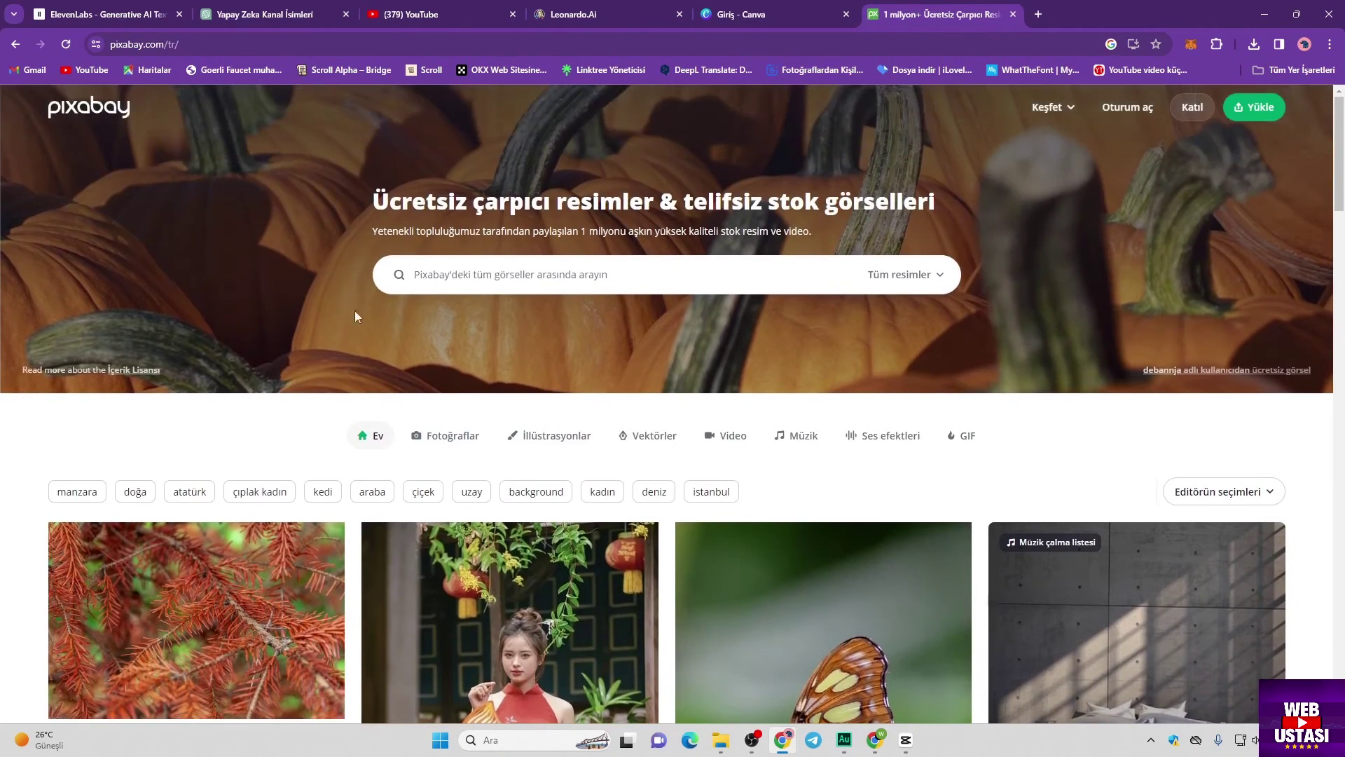
key(ctrl+1)
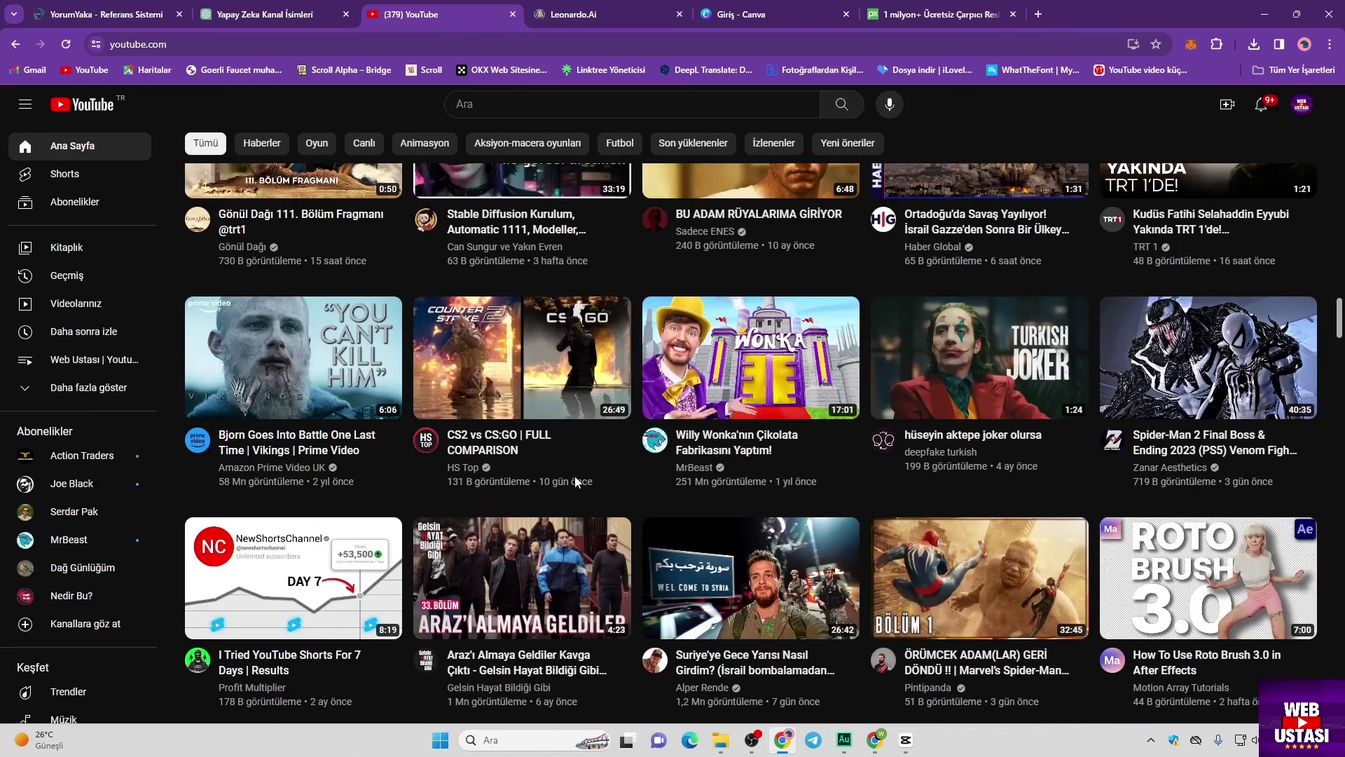
scroll(574, 476, up, 15)
scroll(576, 482, up, 12)
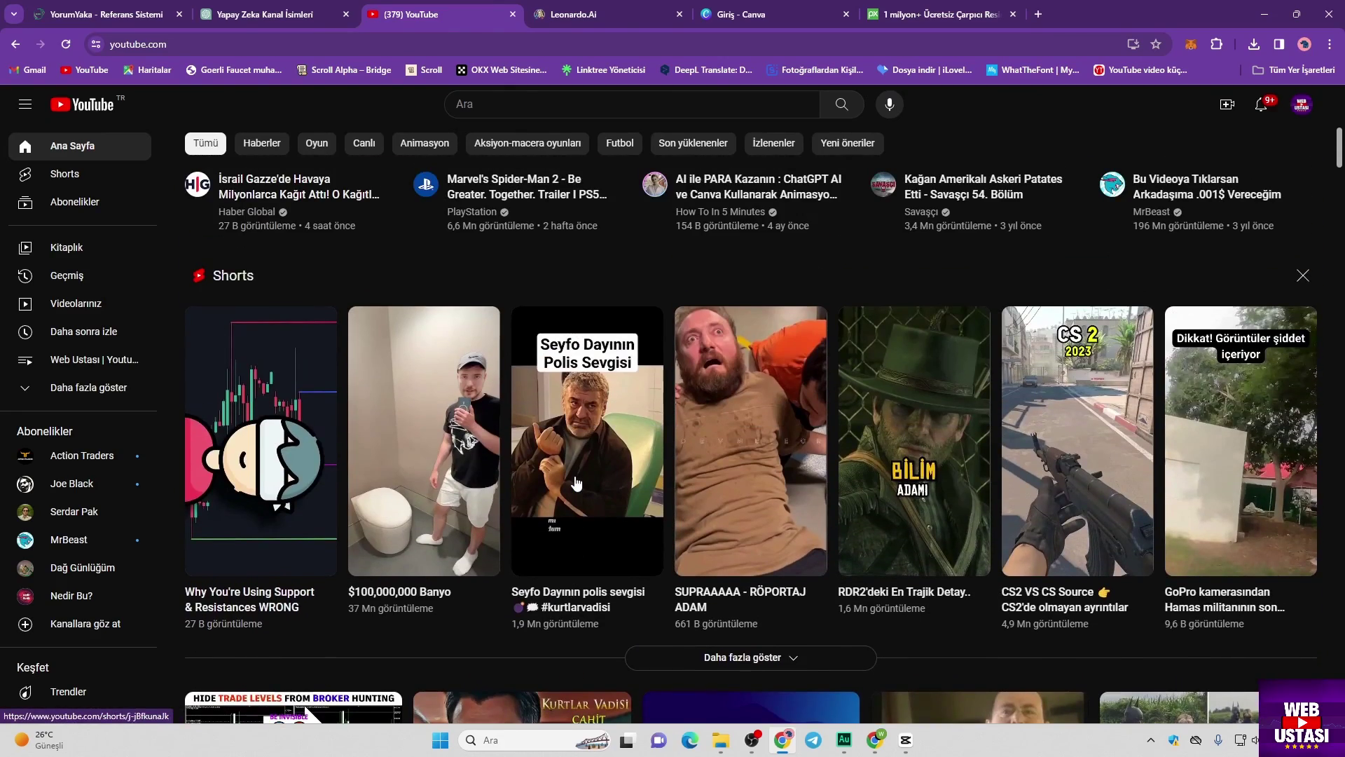
scroll(576, 482, up, 8)
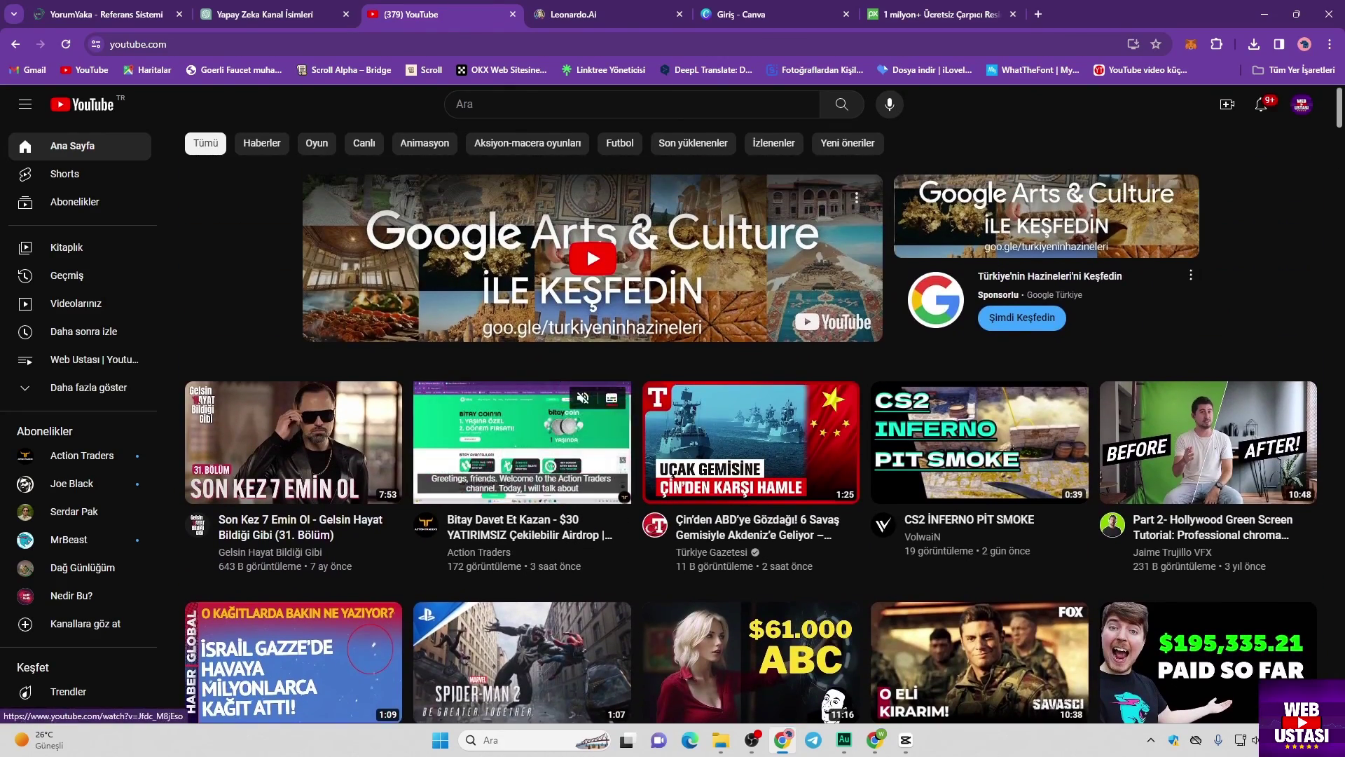
scroll(577, 490, down, 9)
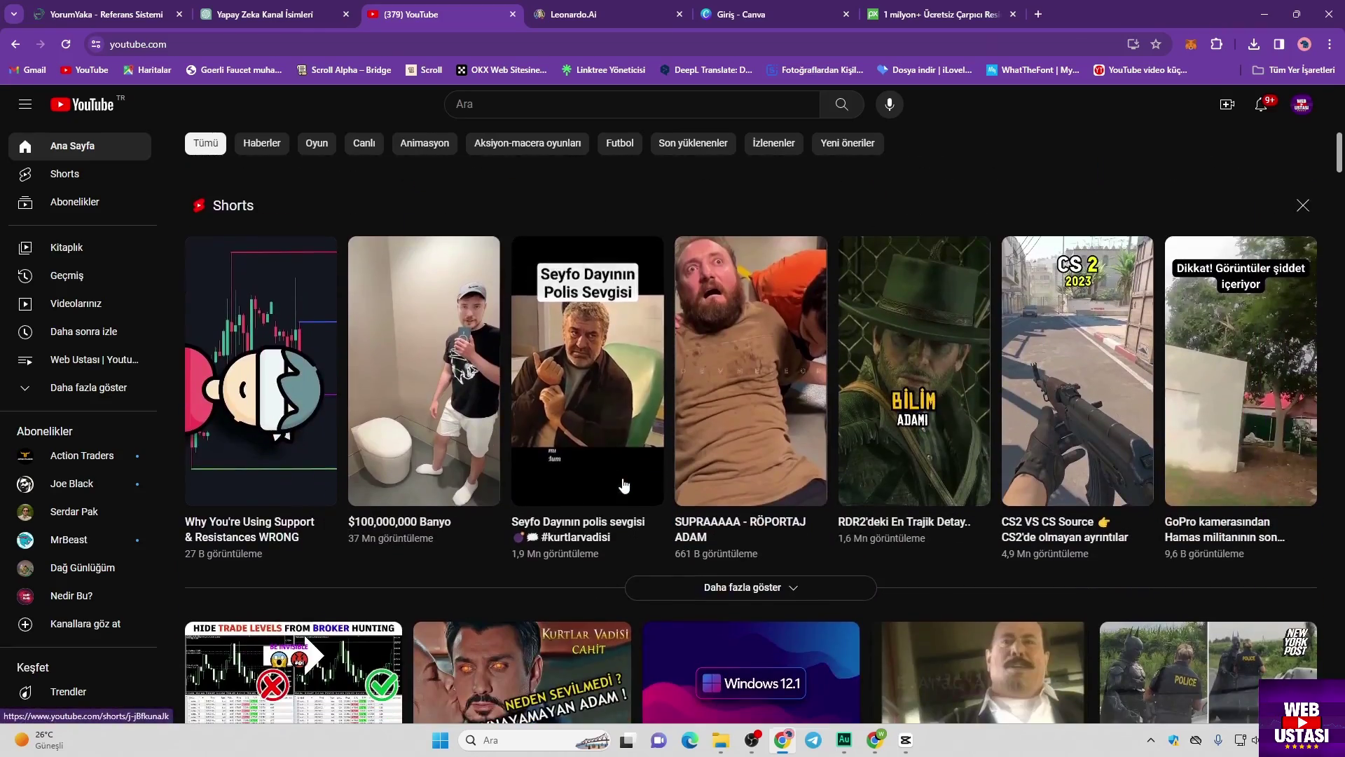
scroll(667, 480, down, 5)
scroll(667, 479, down, 6)
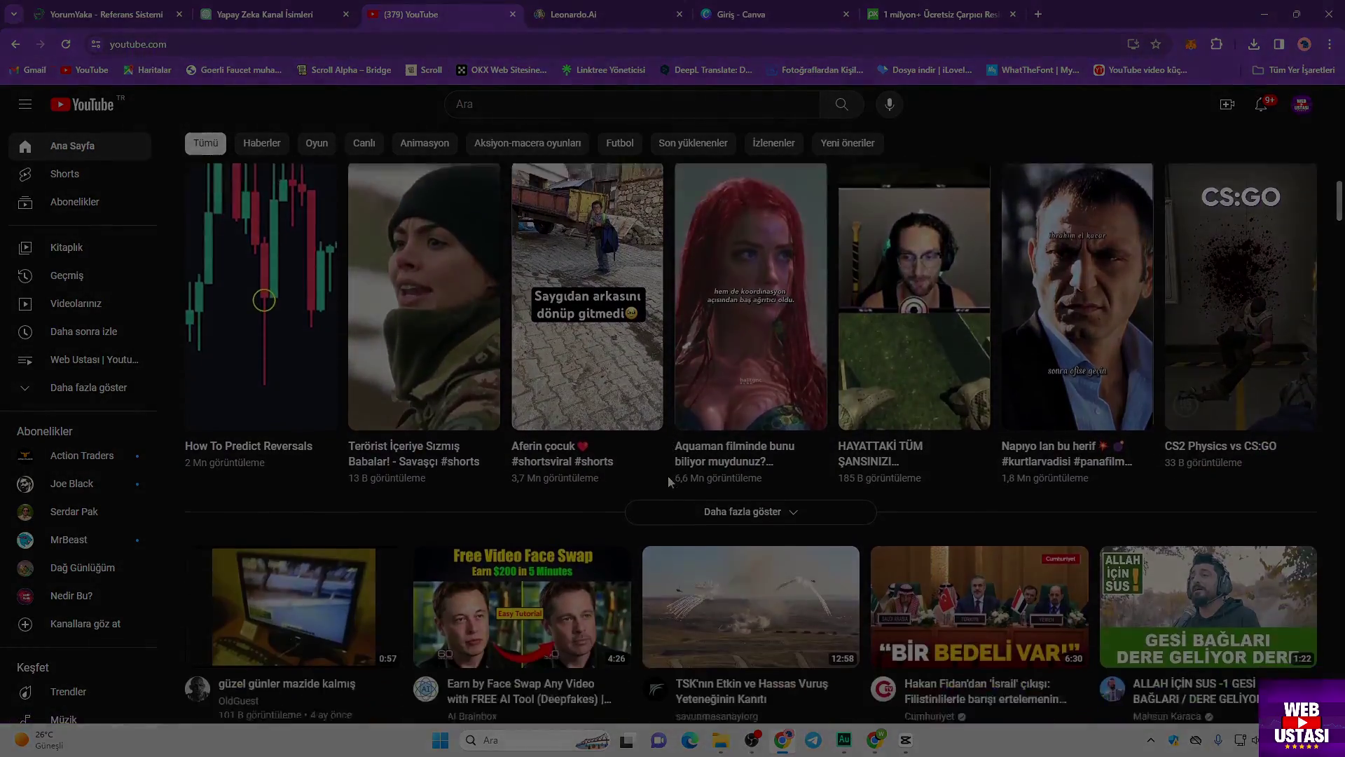